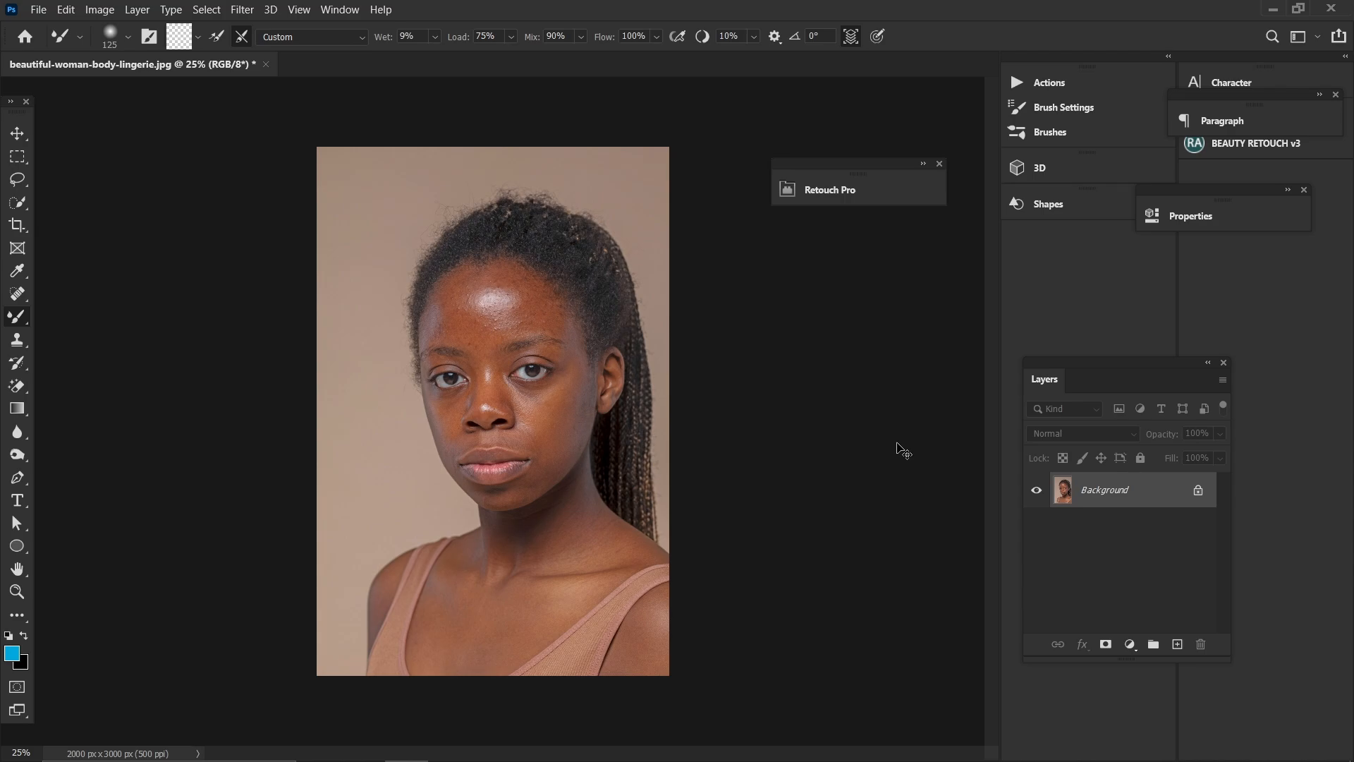
- Duplicate the Background layer twice, then select Layer 1 and hide the Layer 1 copy above it
key(ctrl+j)
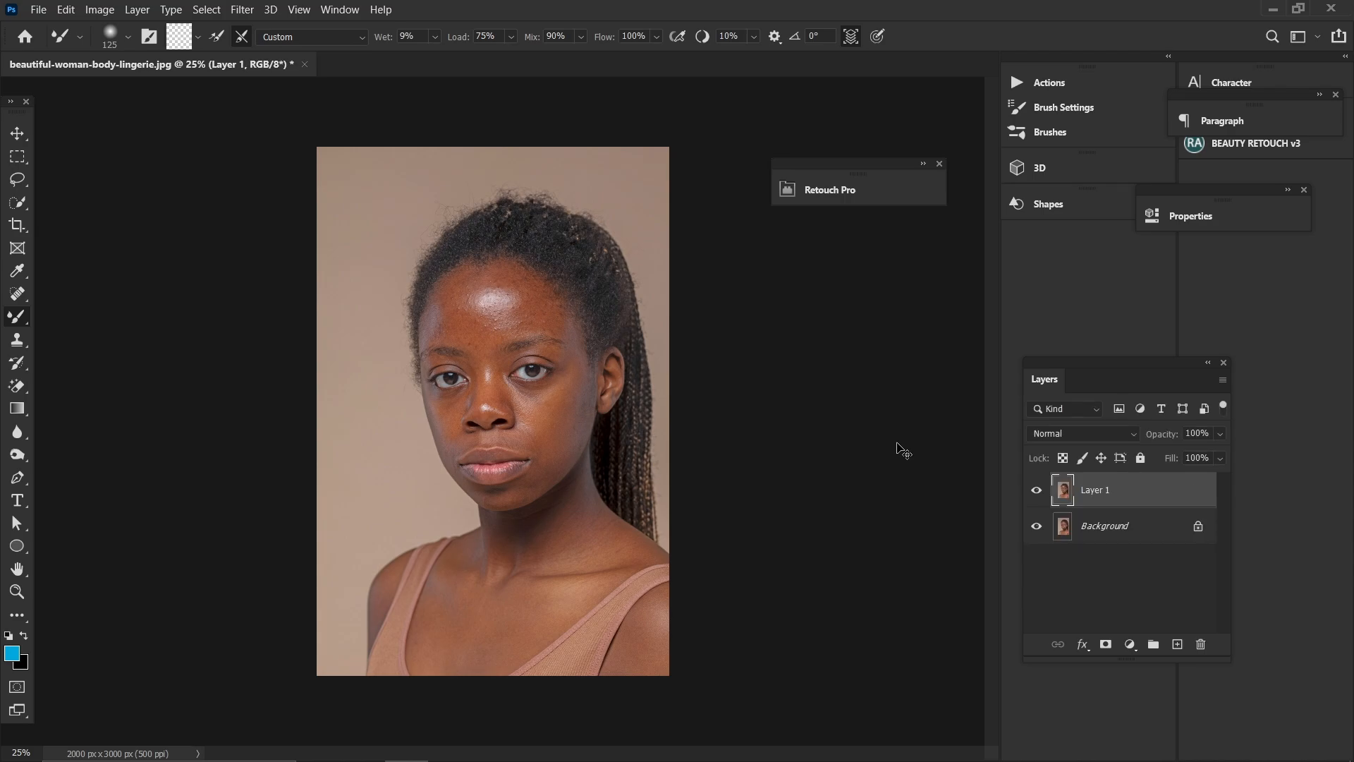
key(ctrl+j)
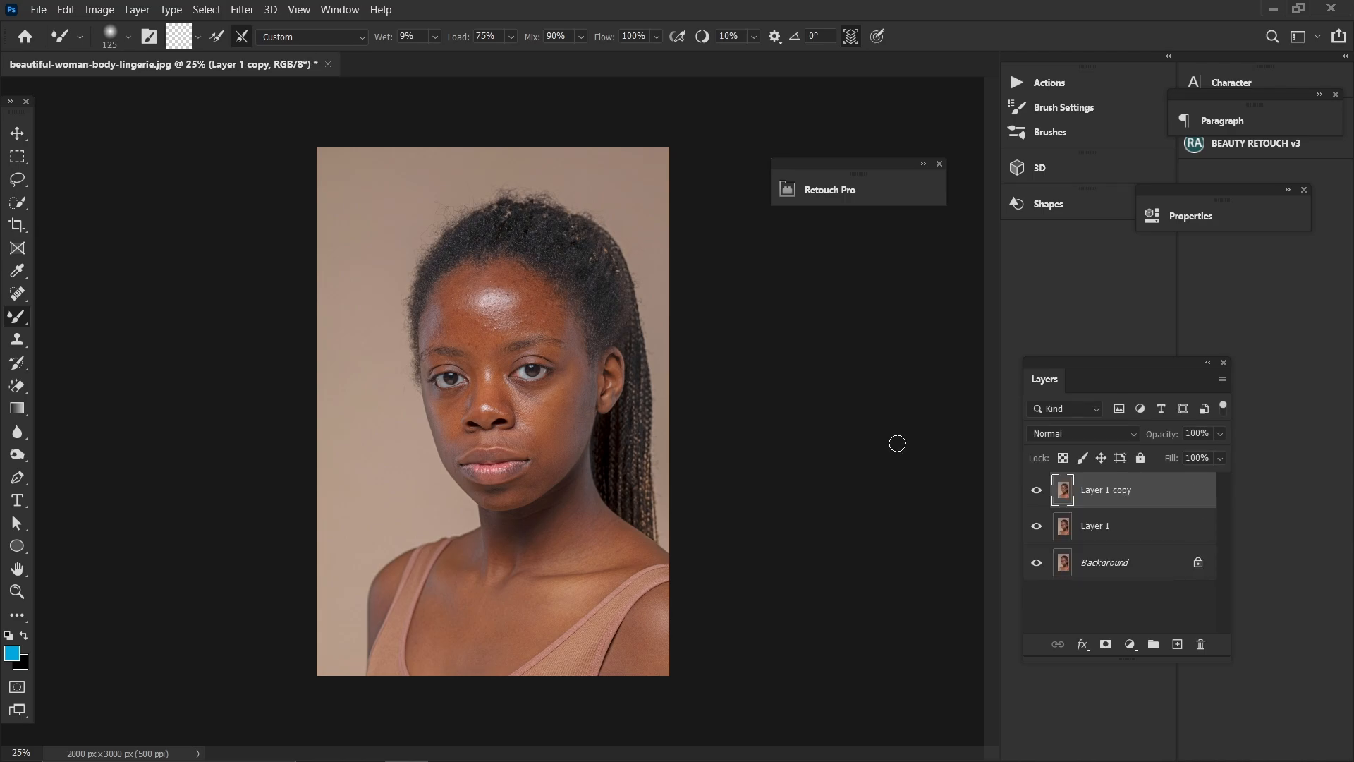
click(1090, 531)
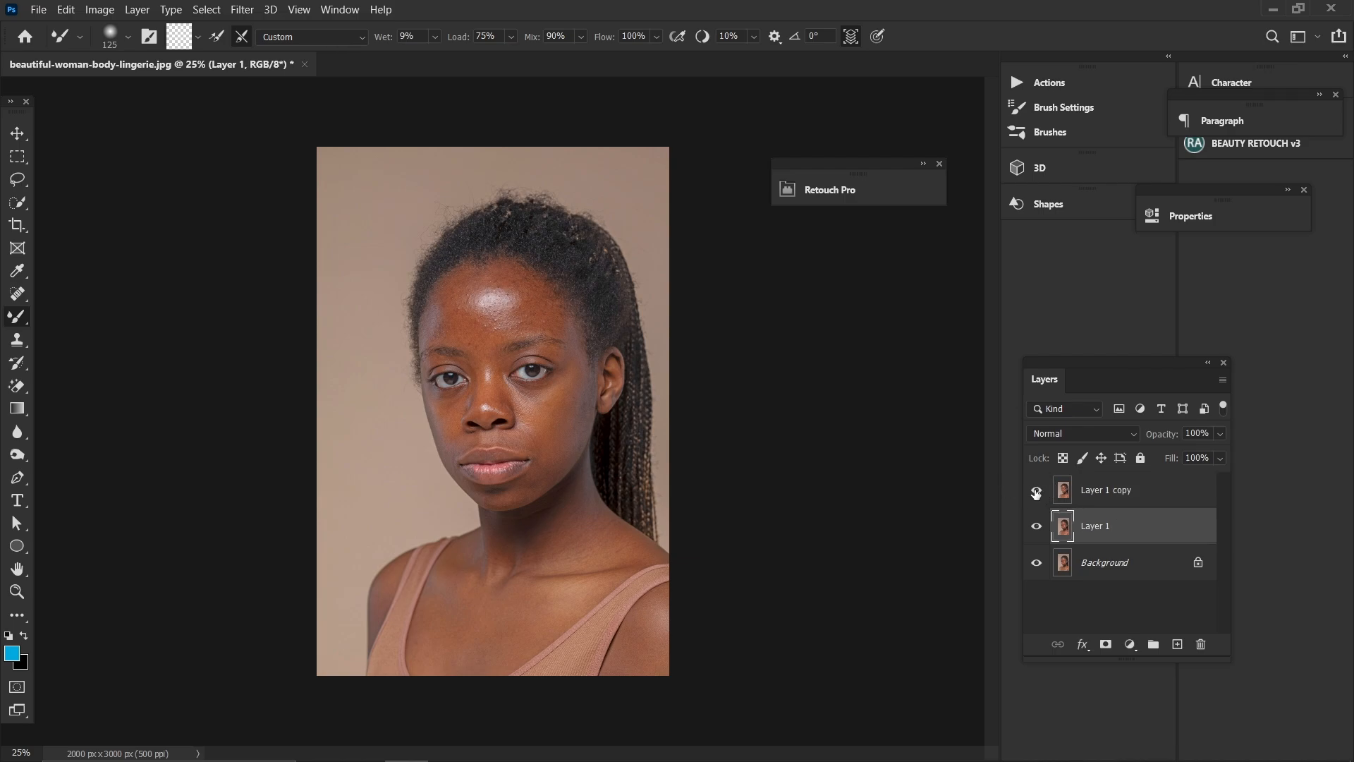
click(1036, 491)
- Apply a Gaussian Blur with a 3.0 pixel radius to Layer 1, checking the facial skin in the filter preview
click(256, 12)
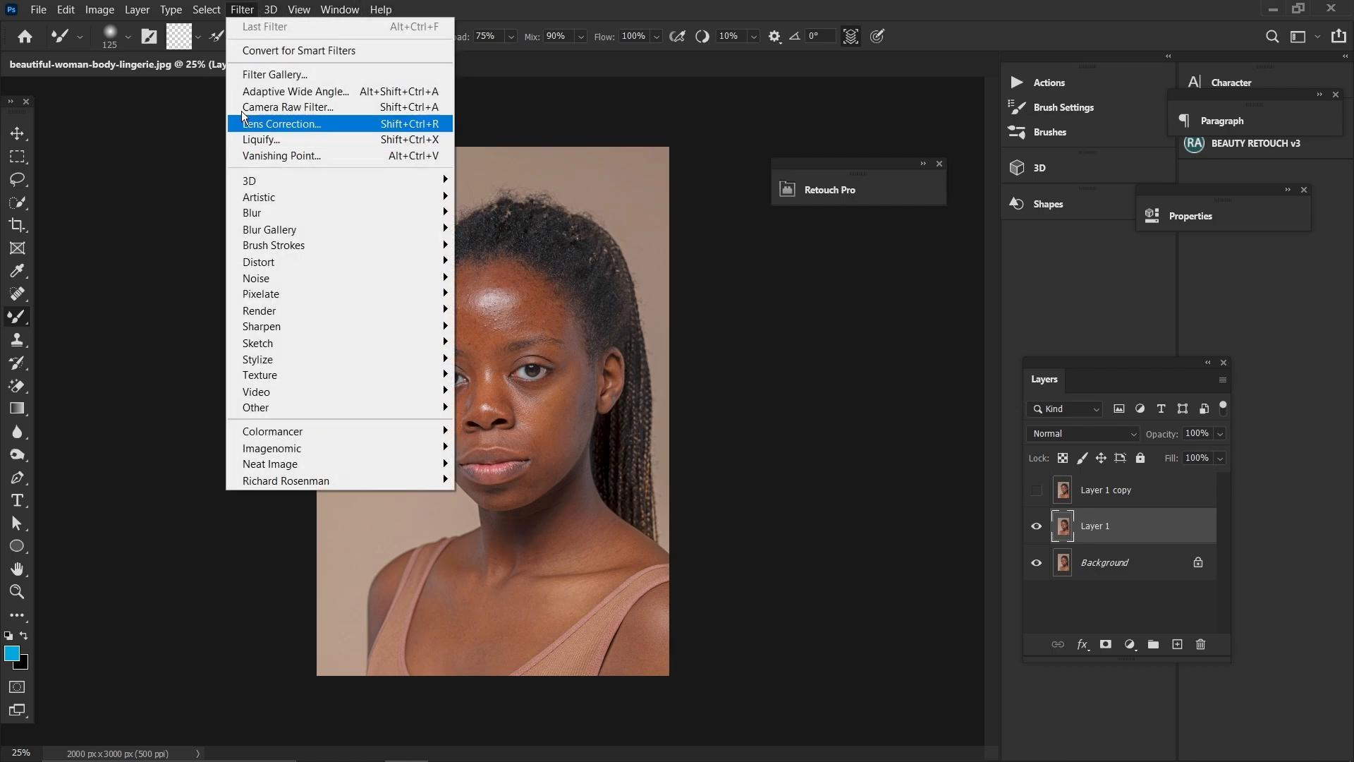
mouse_move(260, 210)
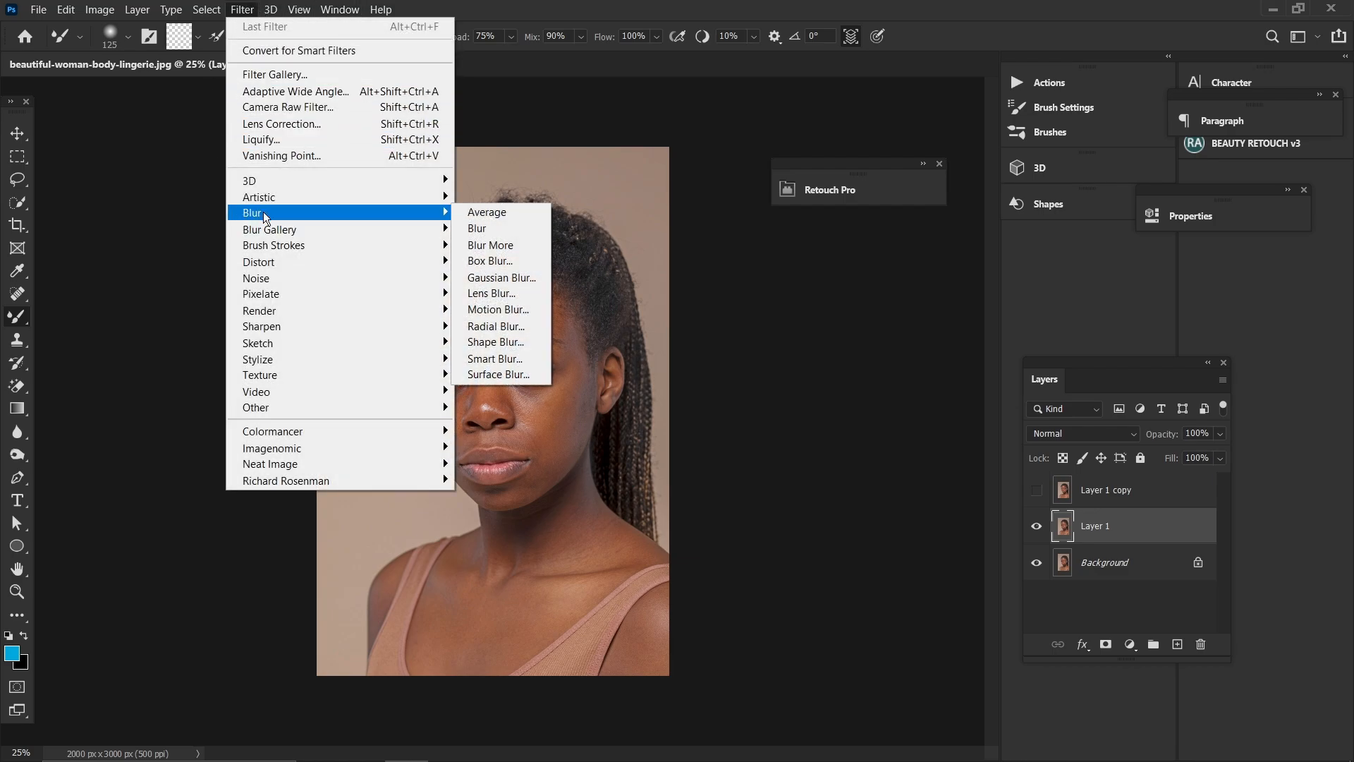
click(482, 279)
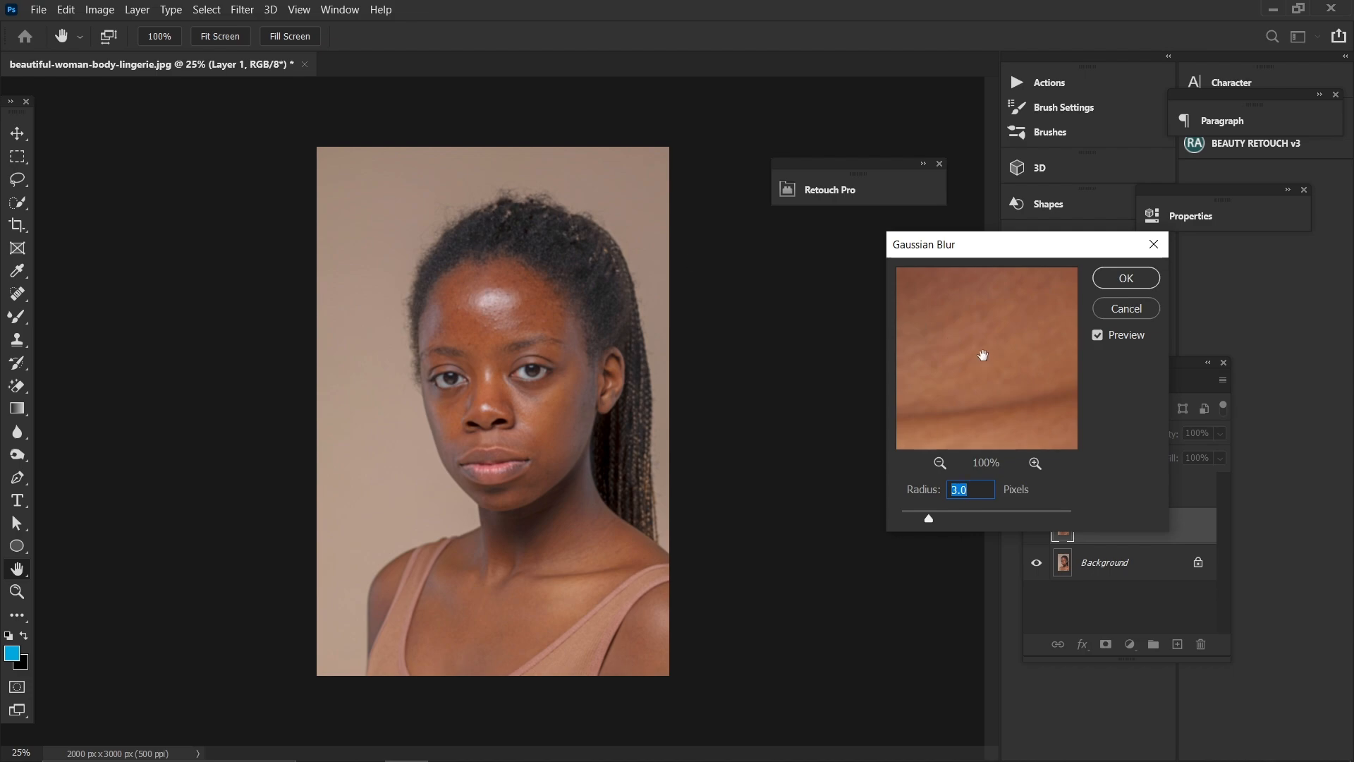
drag(983, 357, 1003, 422)
drag(973, 318, 1019, 480)
drag(931, 340, 994, 472)
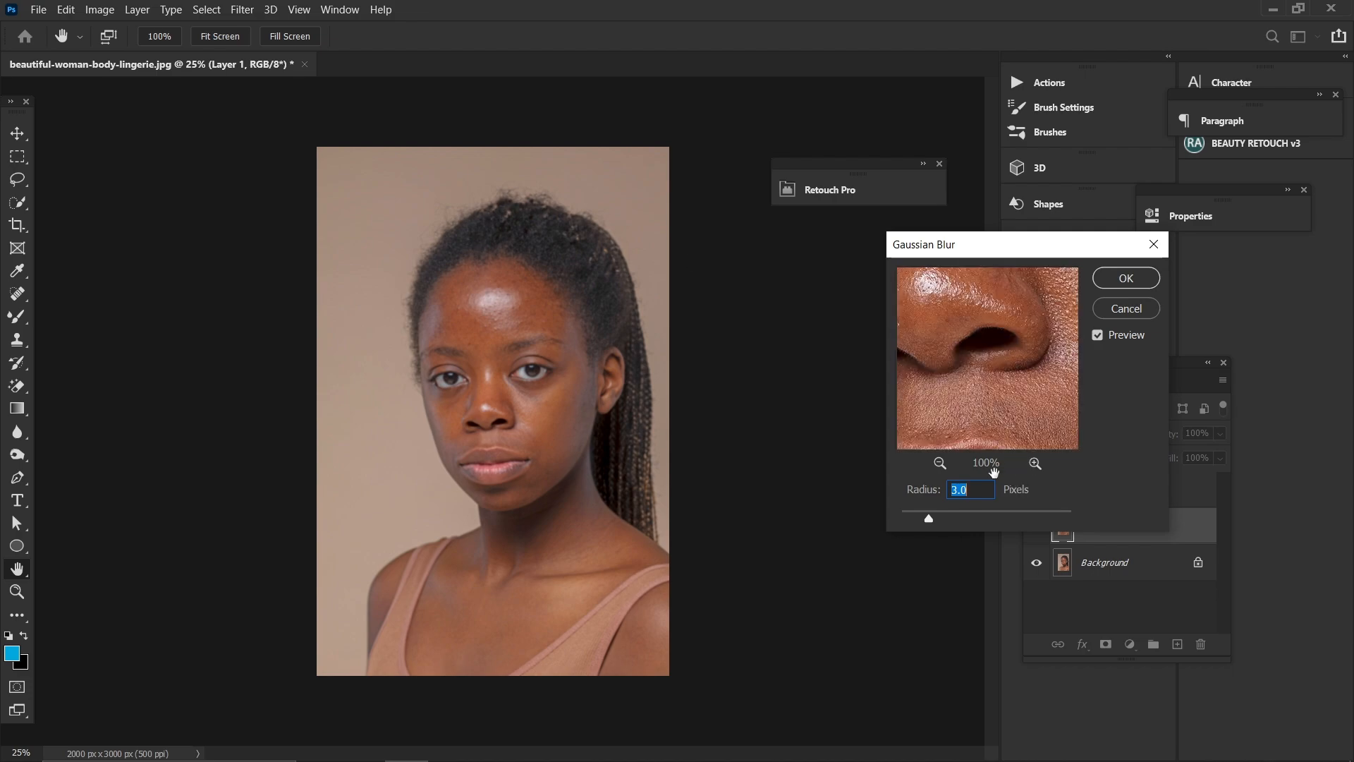
drag(968, 282, 961, 396)
mouse_move(968, 343)
mouse_down()
mouse_move(958, 402)
mouse_move(937, 379)
mouse_move(972, 360)
mouse_move(962, 367)
mouse_up()
click(975, 361)
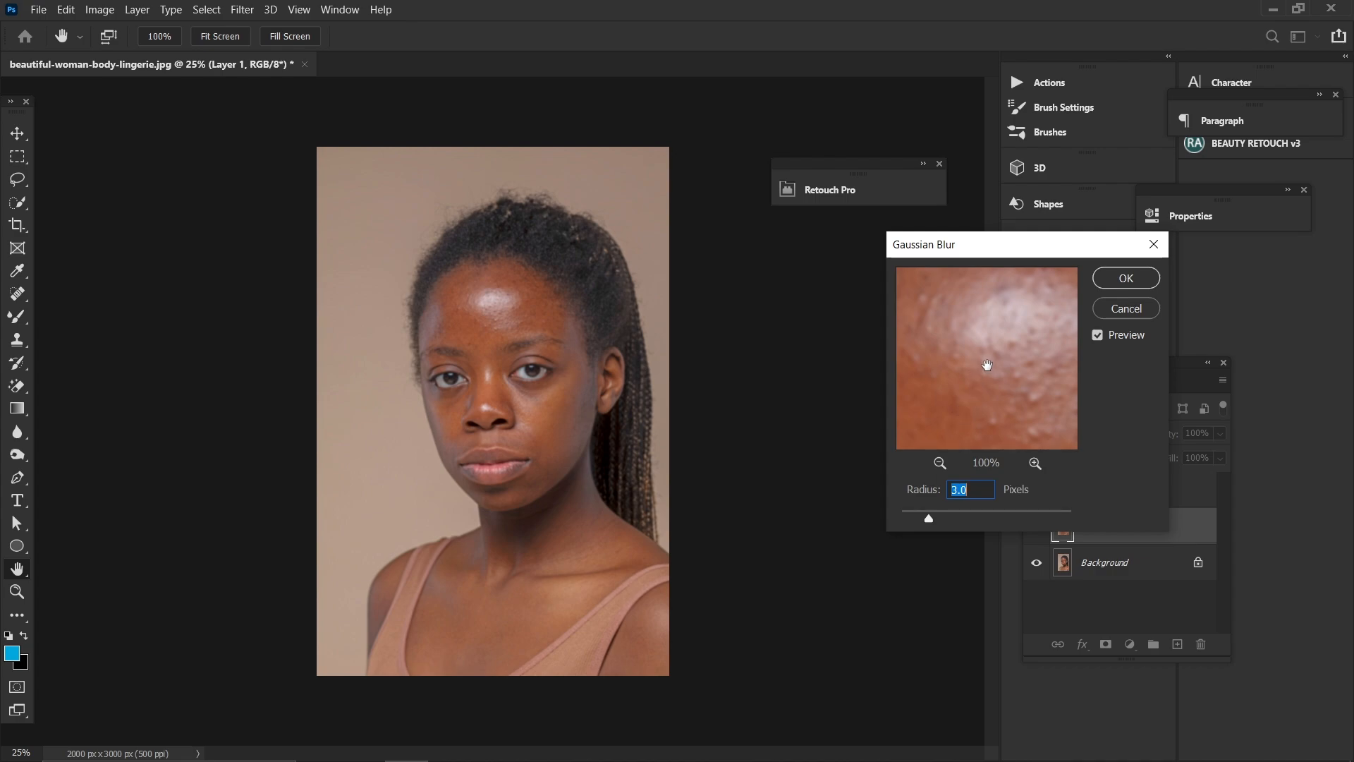
drag(1001, 328, 1038, 351)
click(1125, 279)
key(b)
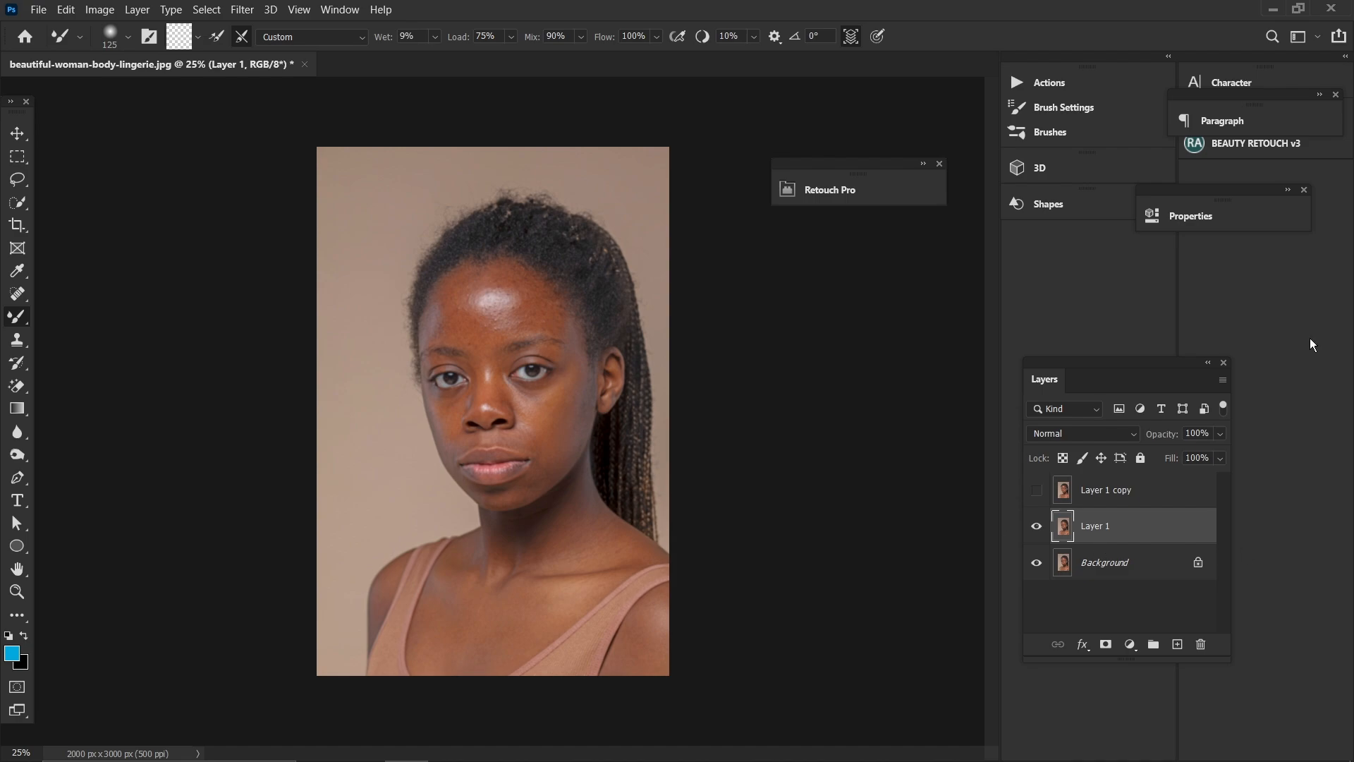
- Compare the blurred face with the sharp copy up close, and select Layer 1 copy with its visibility on
key(ctrl+plus)
key(ctrl+plus)
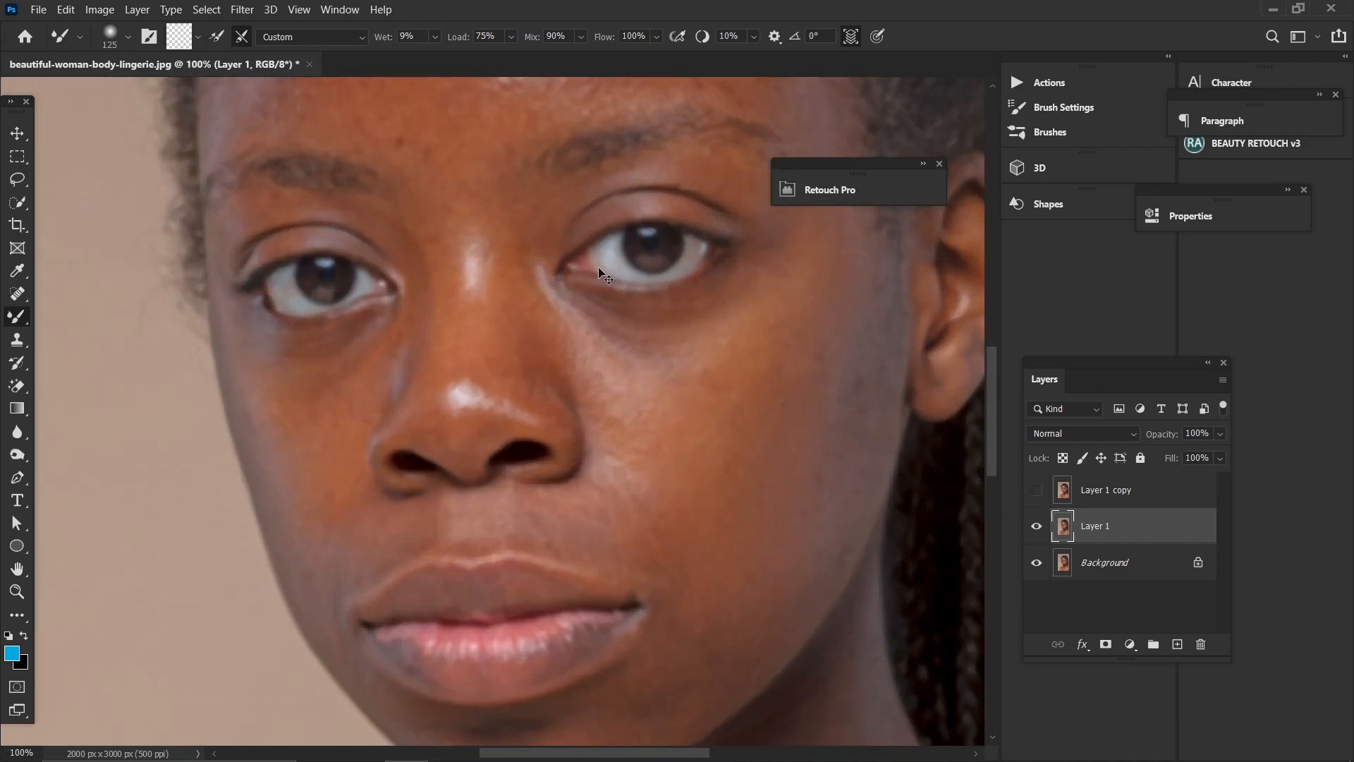
click(1037, 491)
click(1038, 491)
key(ctrl+minus)
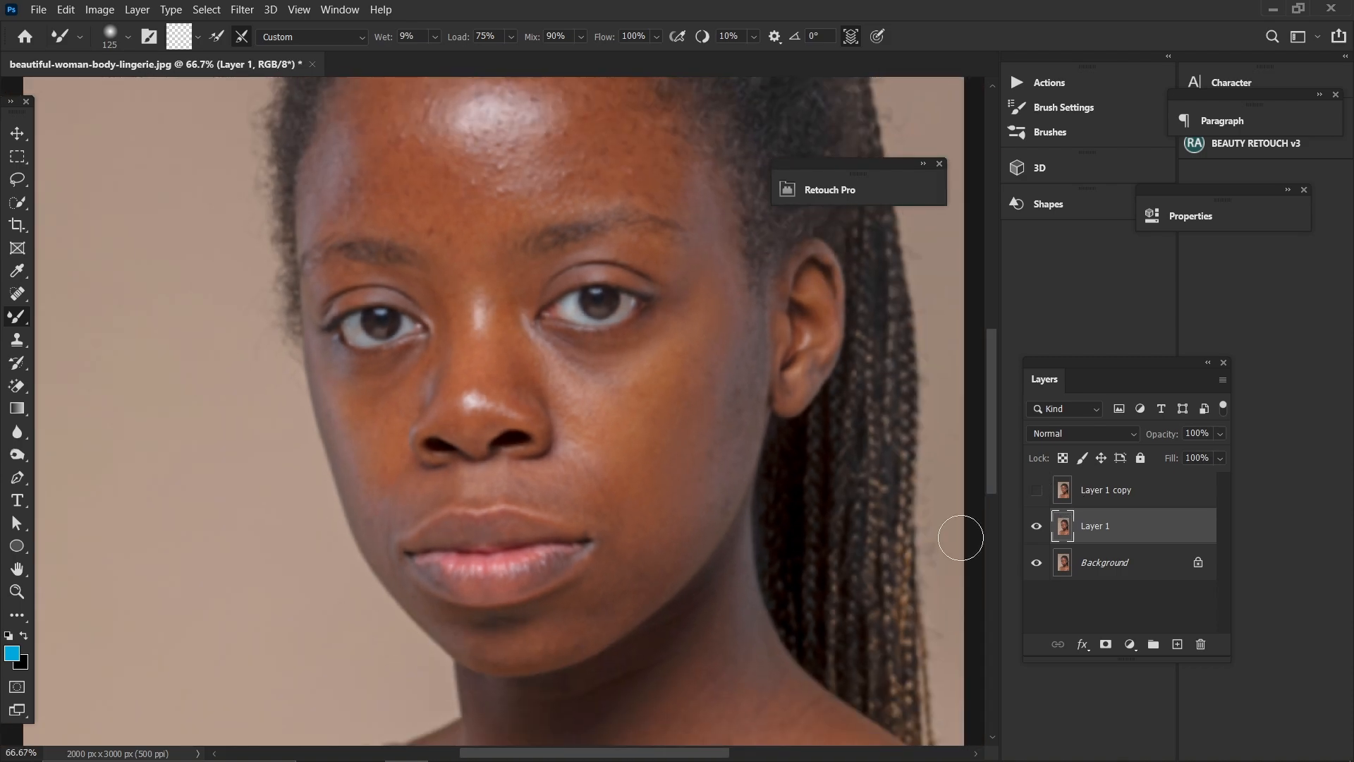
click(1108, 495)
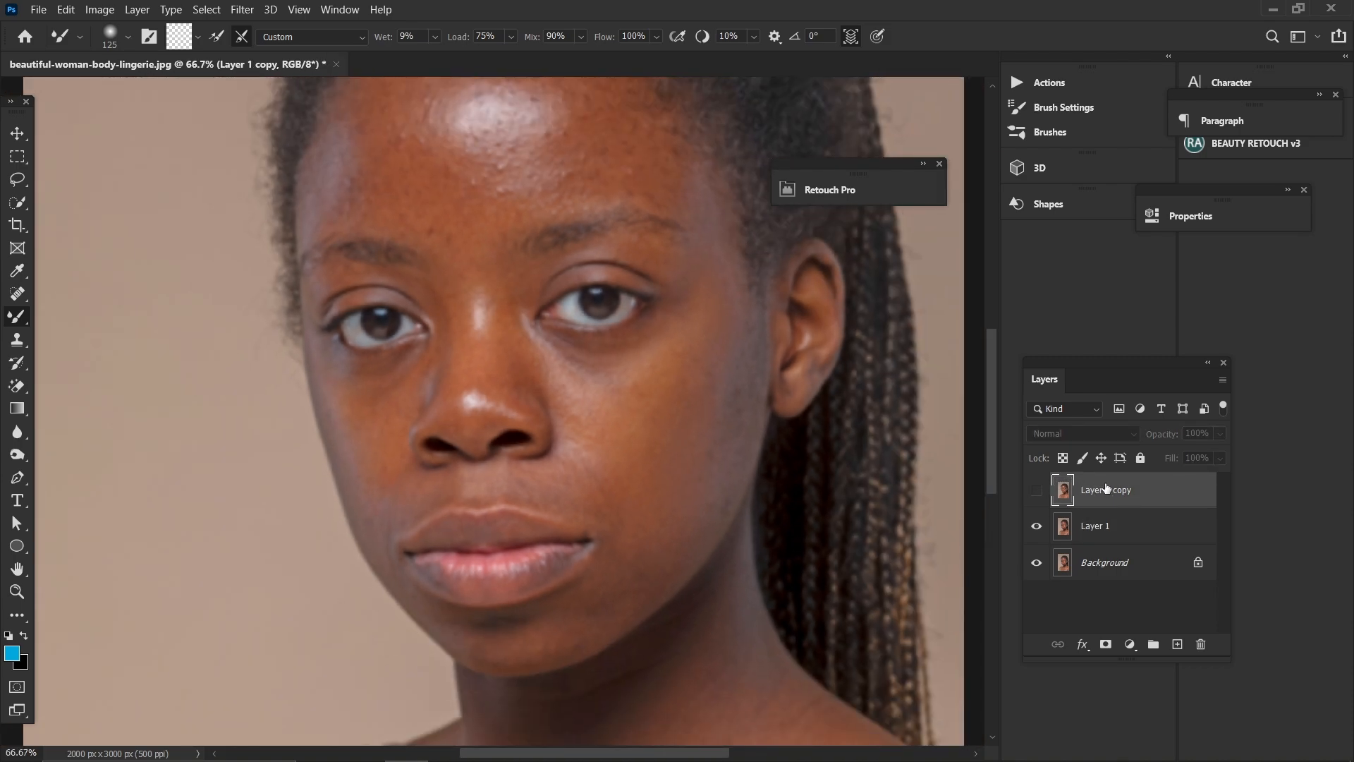
click(1038, 491)
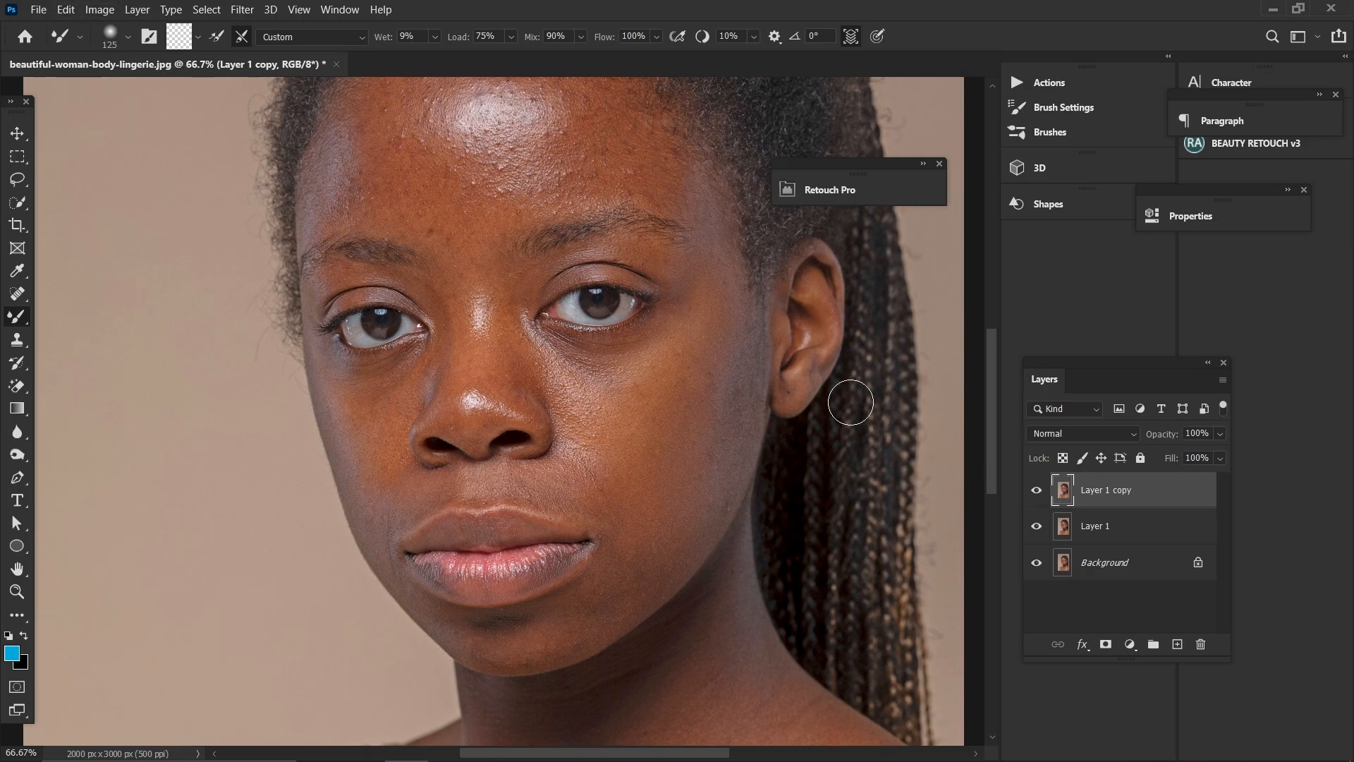
- Run Apply Image on Layer 1 copy with Layer 1 as the source layer, RGB channel inverted, Add blending, scale 2 and offset 0
click(100, 11)
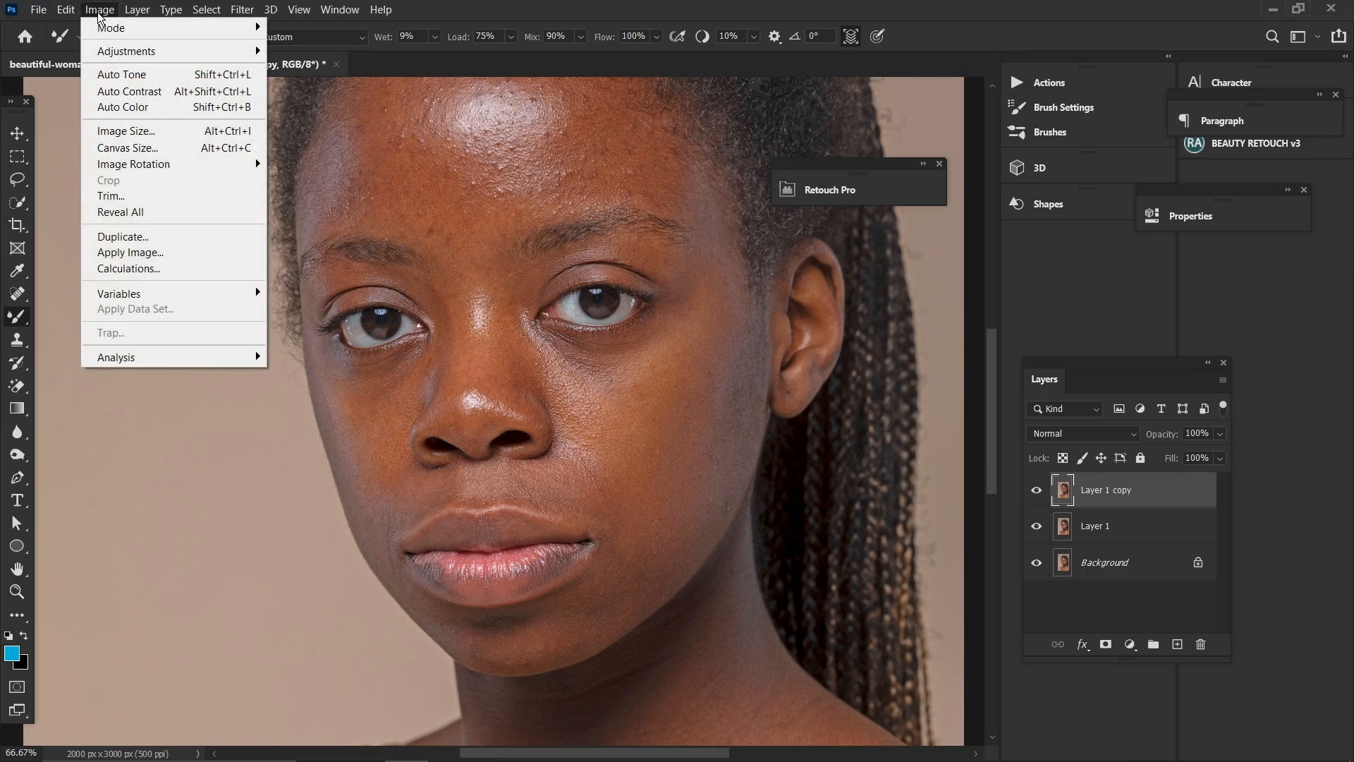
click(129, 253)
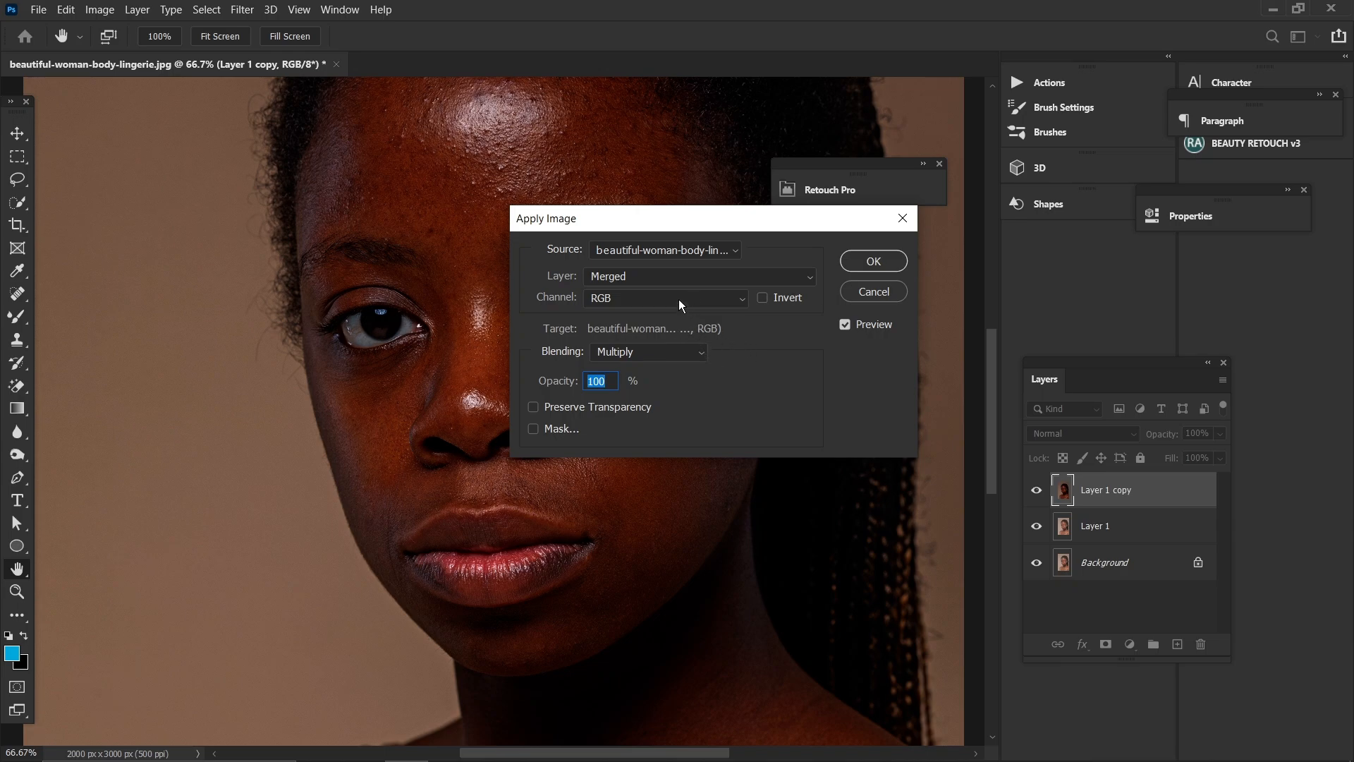
click(620, 276)
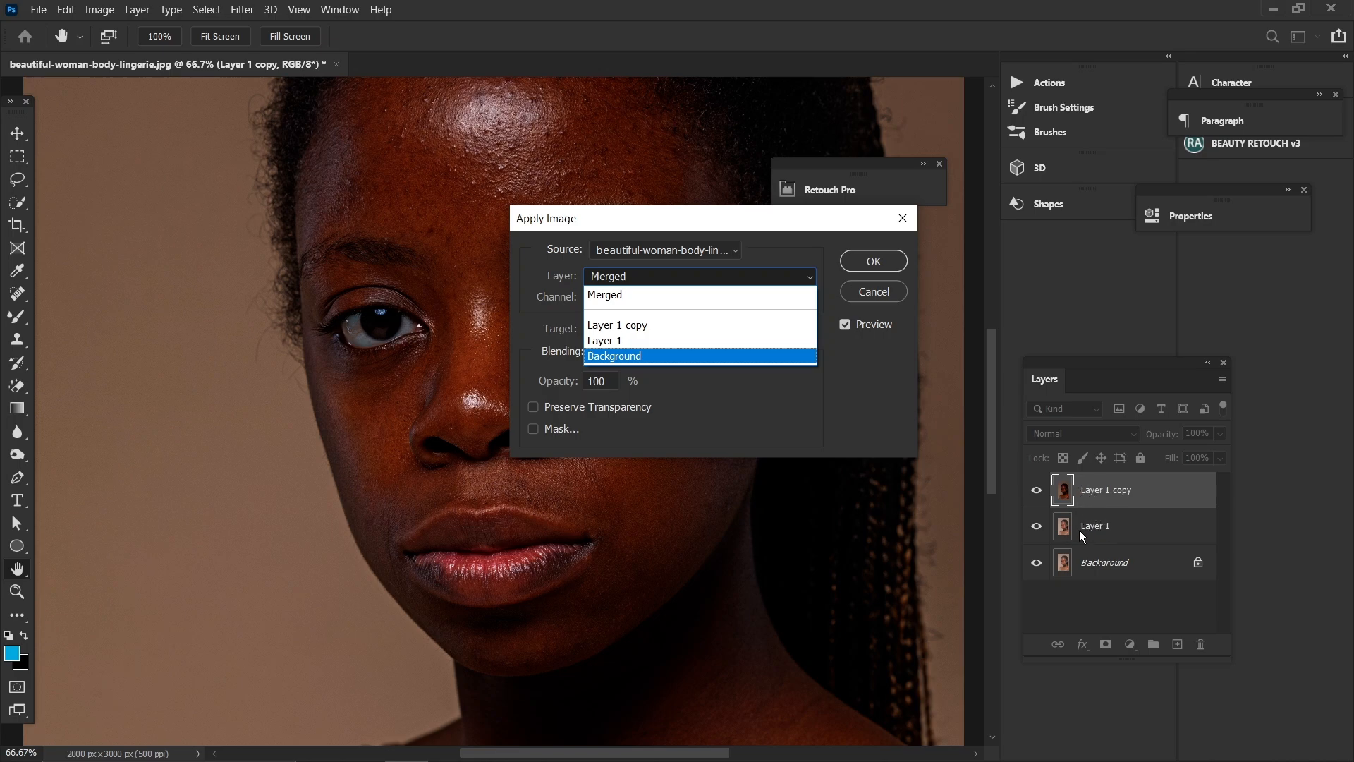
click(611, 341)
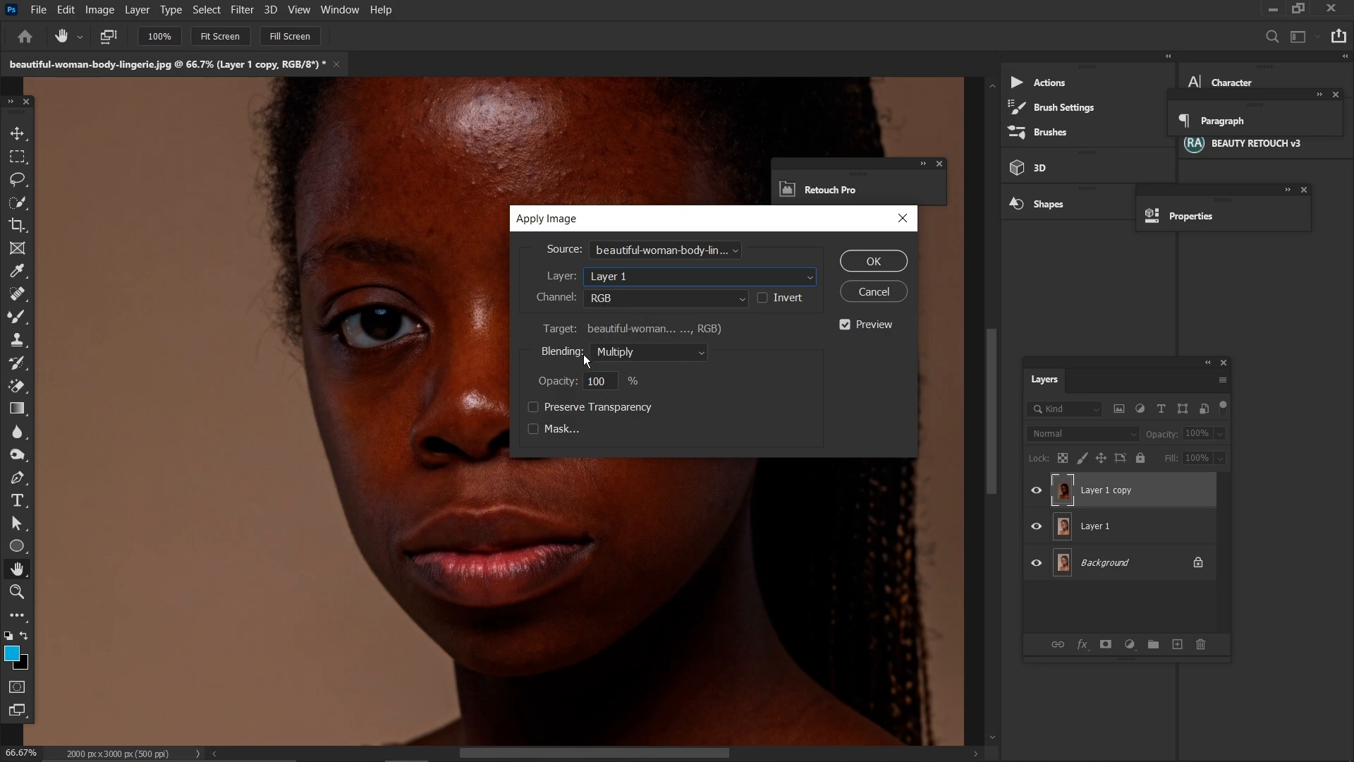
click(663, 354)
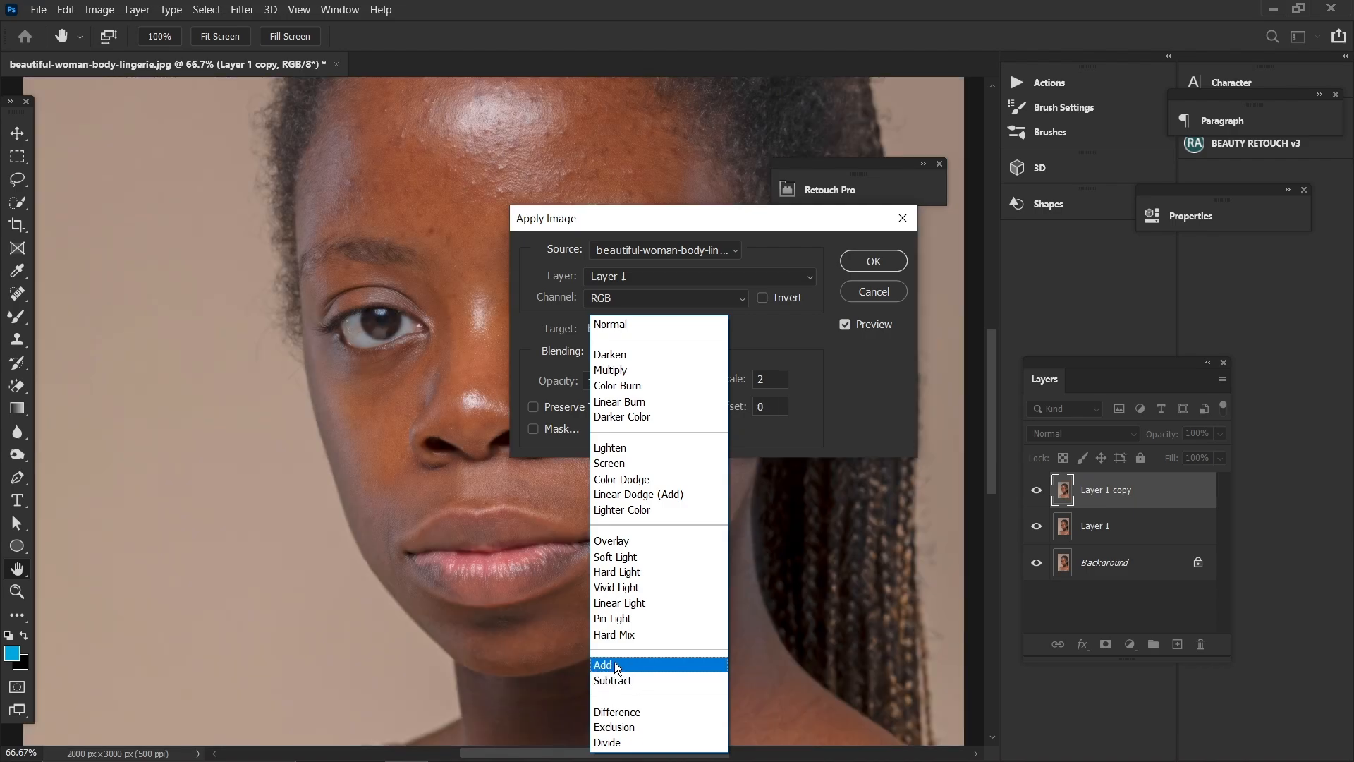
click(615, 664)
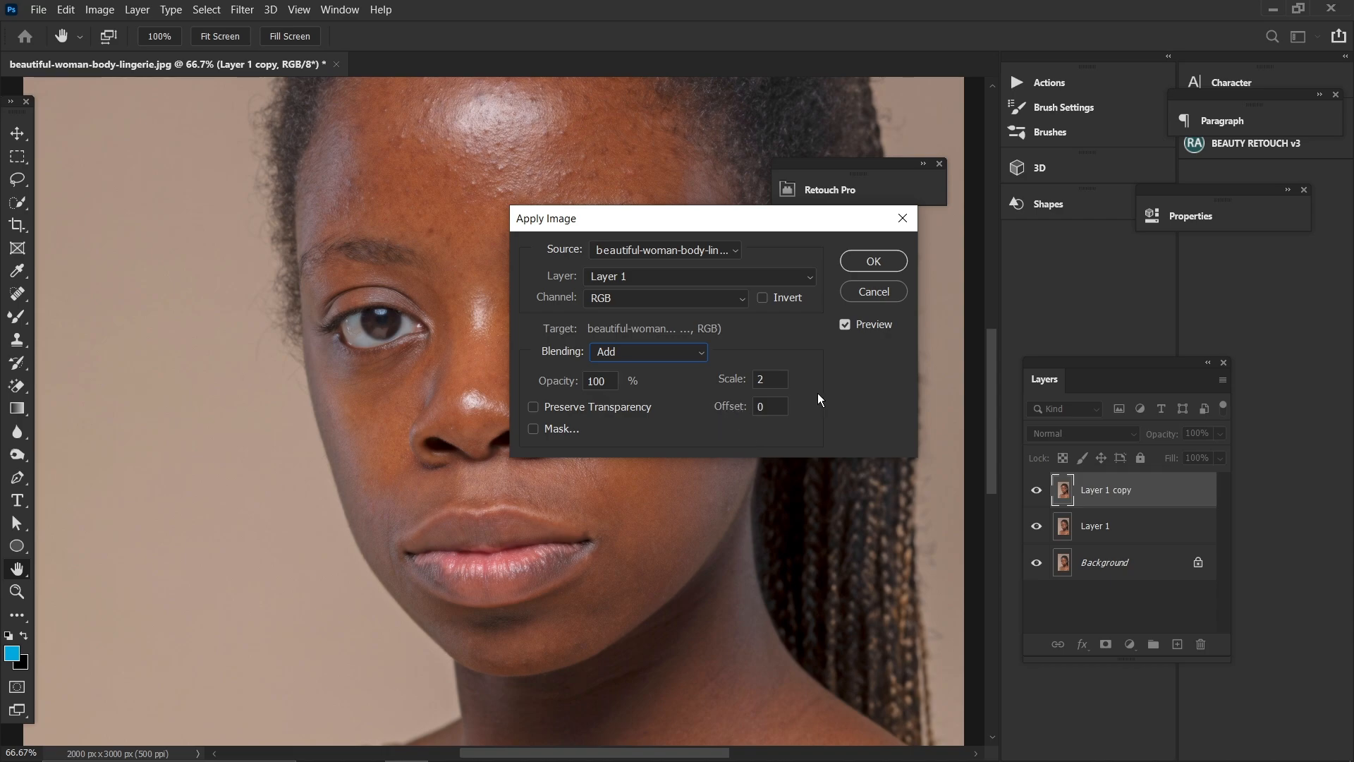
click(762, 297)
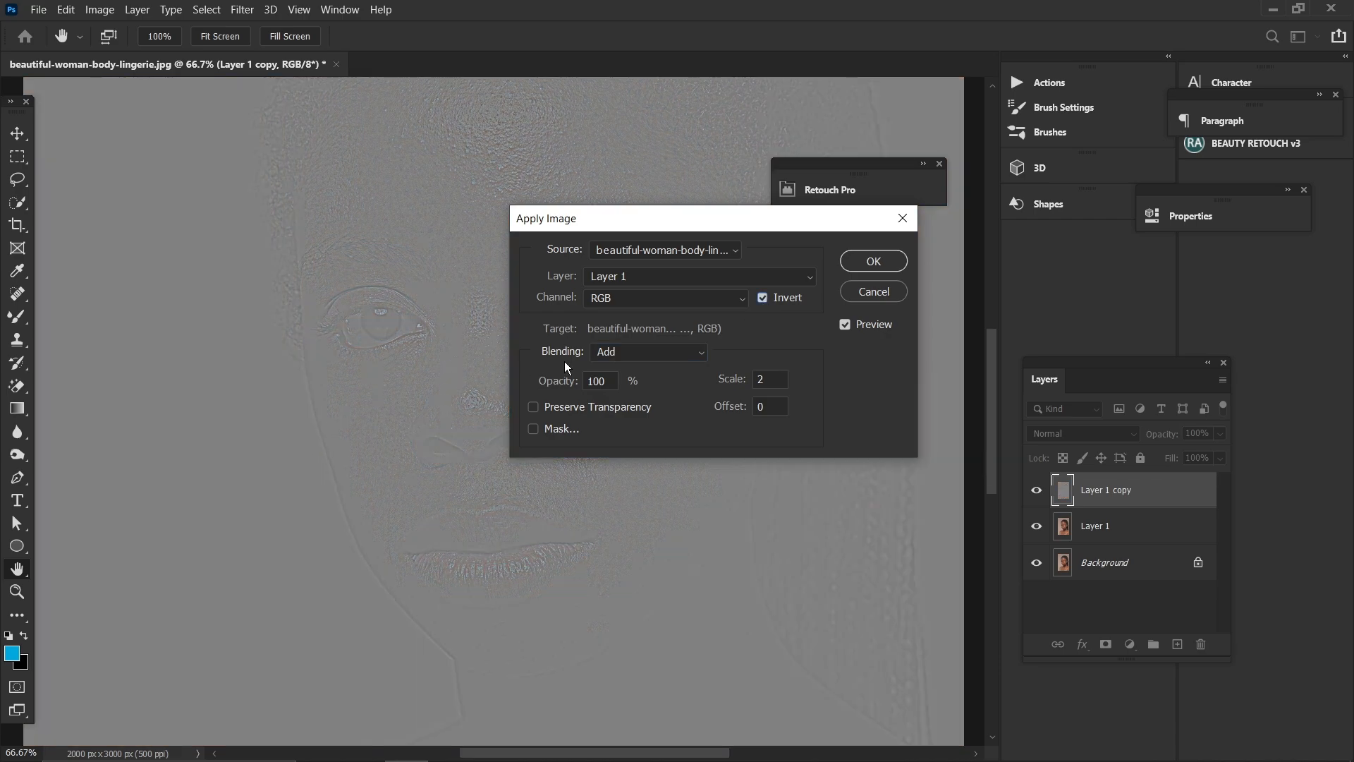
click(873, 261)
key(b)
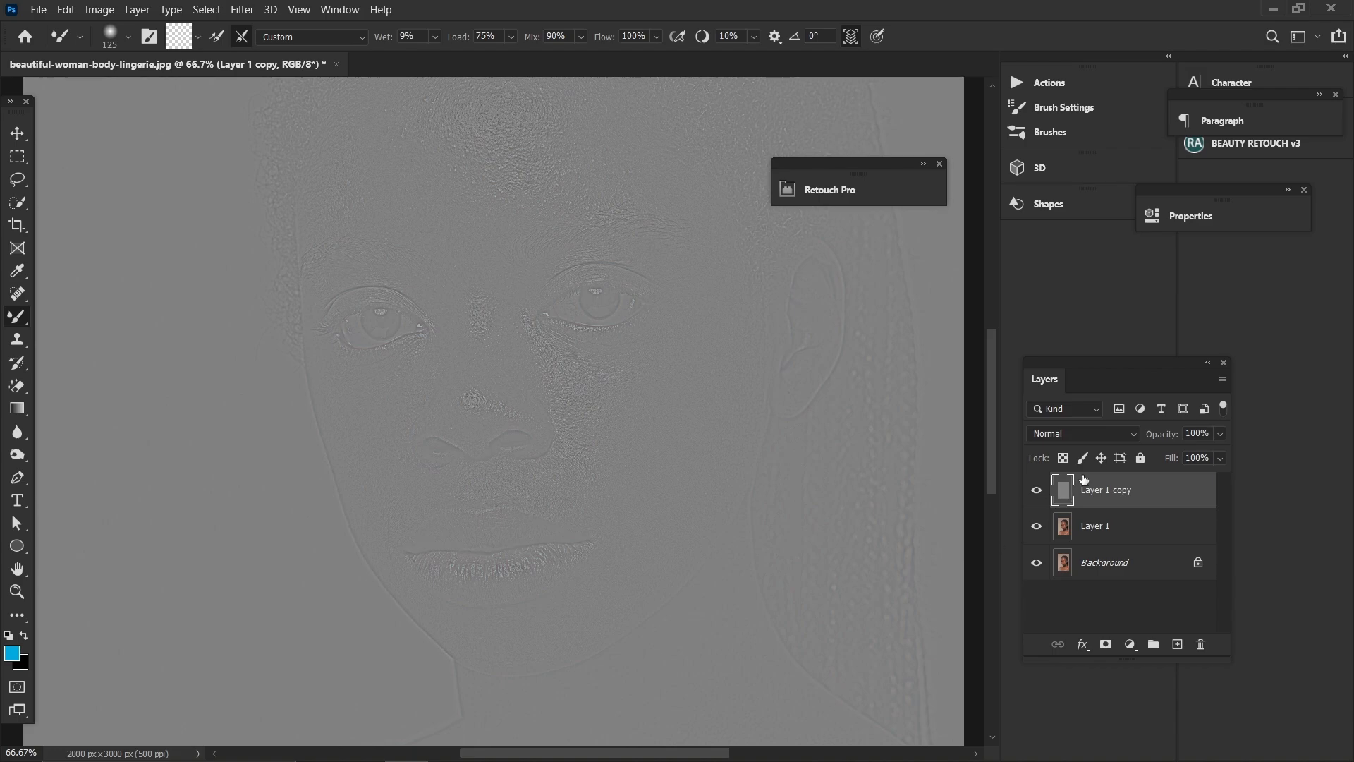
- Set the blend mode of Layer 1 copy to Linear Light and view more of the portrait
click(1073, 432)
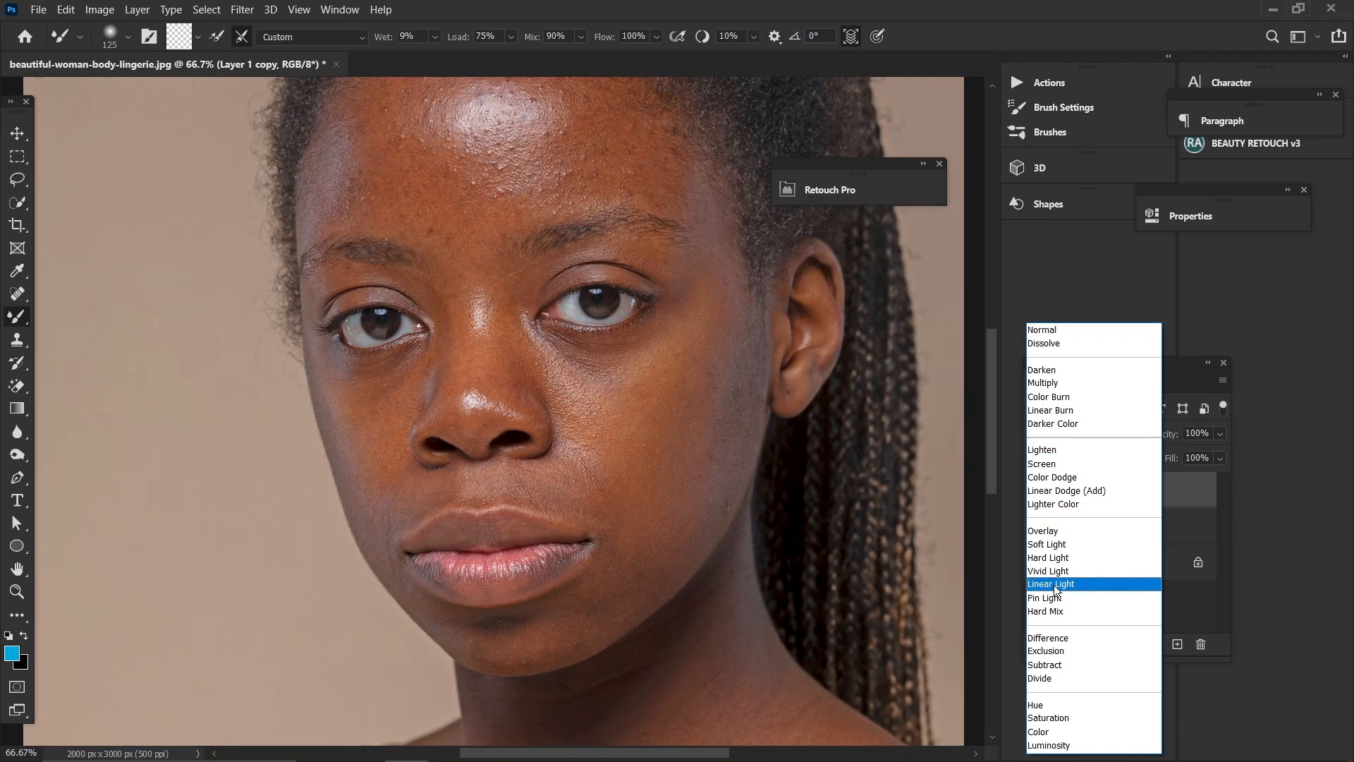
click(1056, 586)
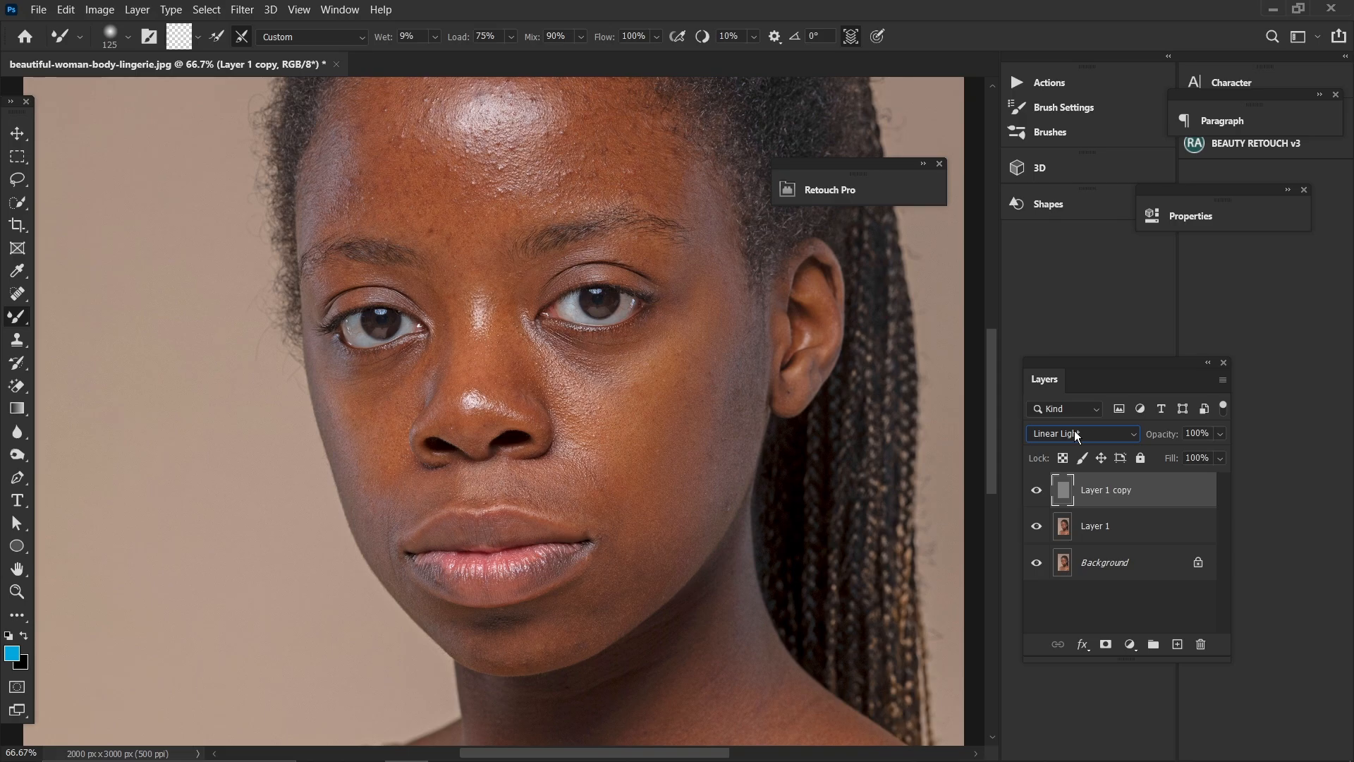
key(ctrl+minus)
key(ctrl+minus)
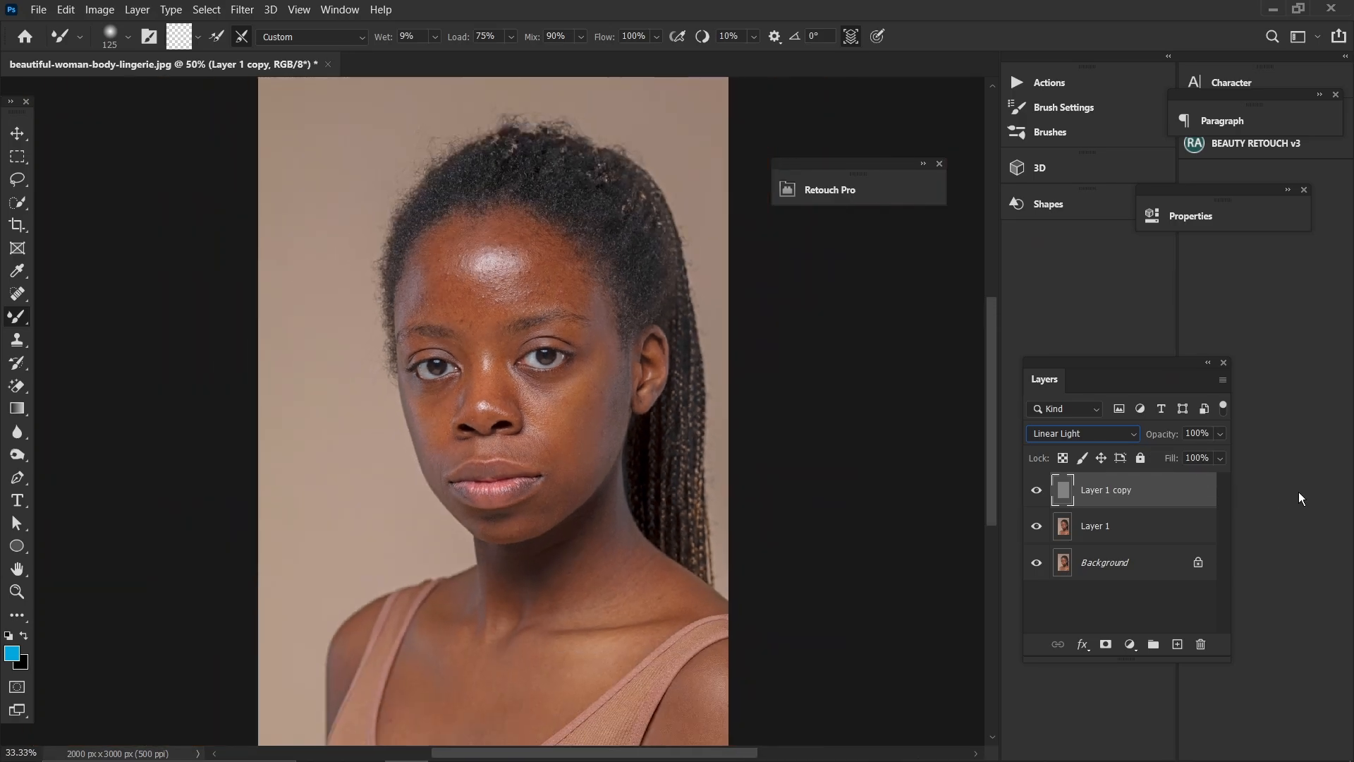
- Activate the Mixer Brush Tool with the forehead and eyes in close view at 100%
key(ctrl+plus)
key(ctrl+plus)
key(ctrl+plus)
mouse_move(691, 238)
mouse_down()
mouse_move(612, 504)
mouse_move(621, 520)
mouse_up()
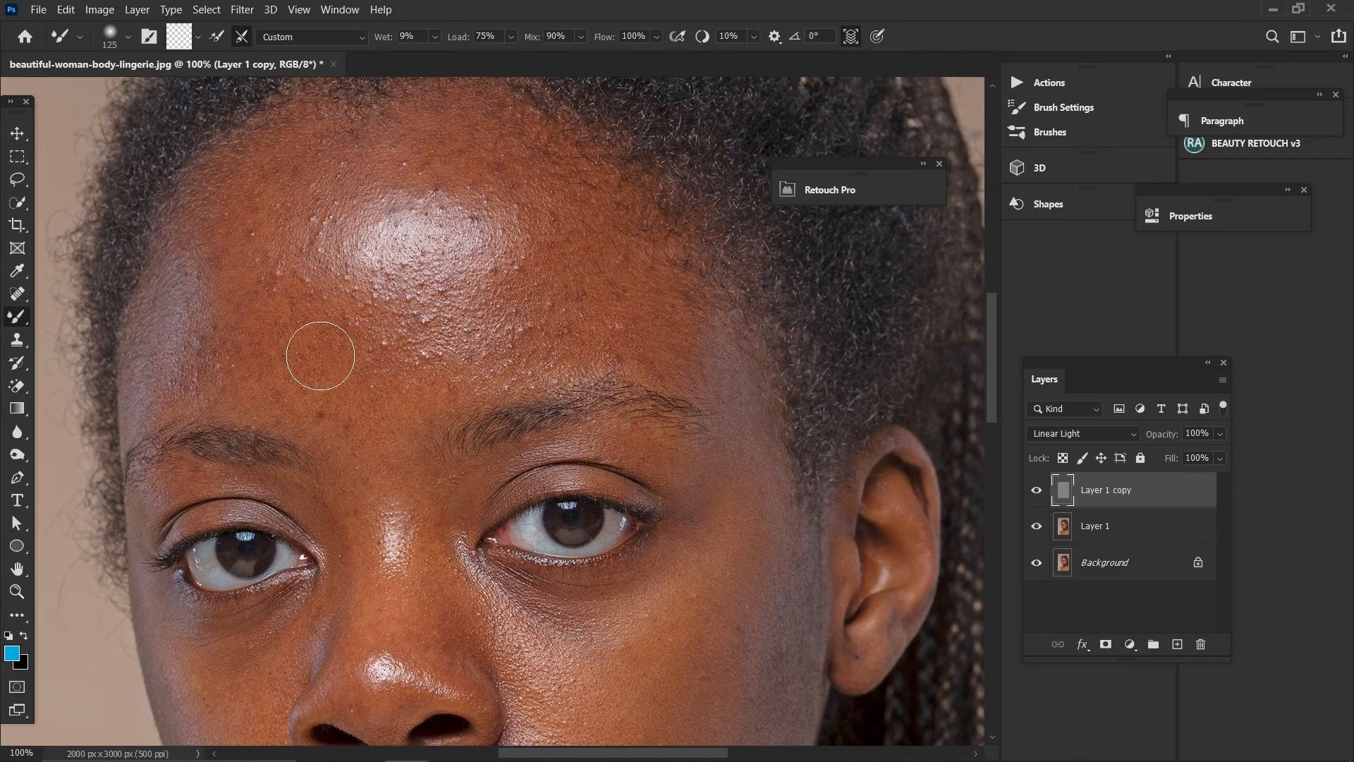
right_click(17, 316)
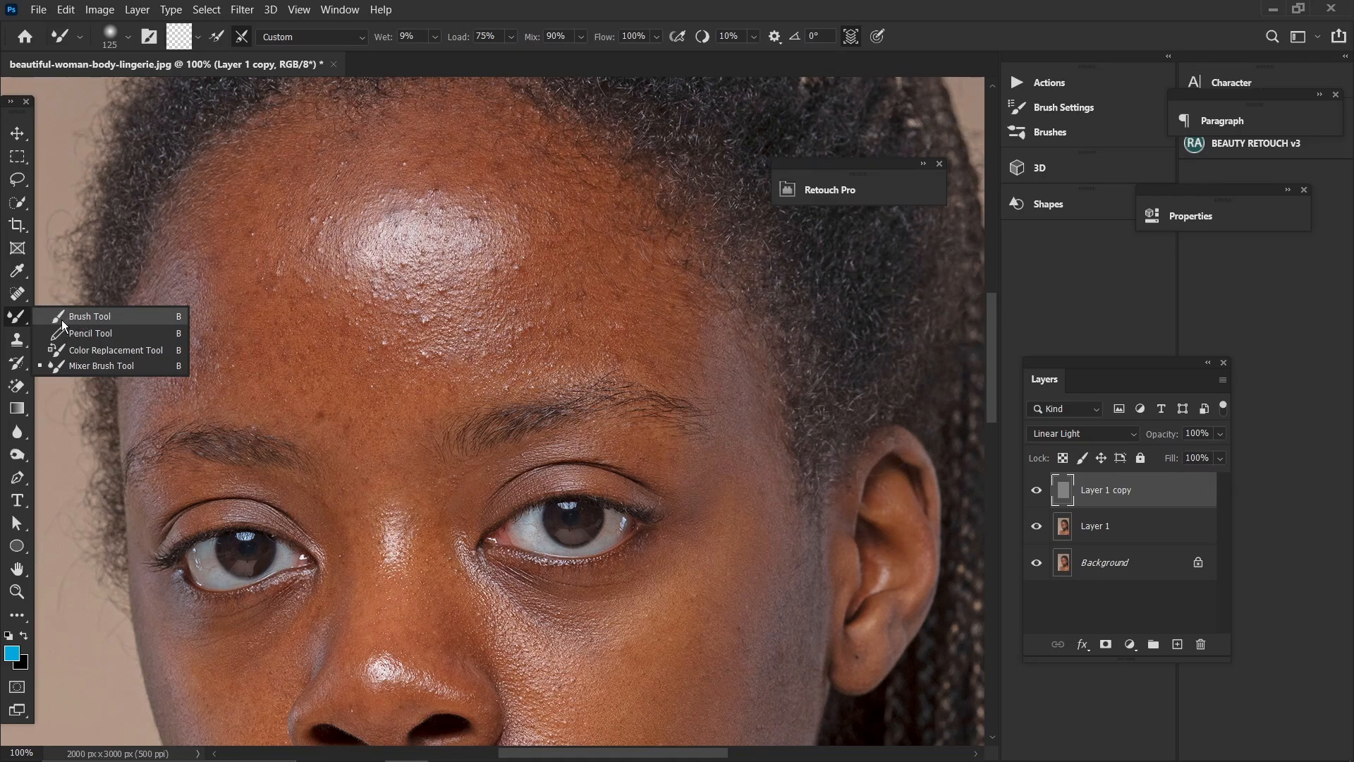
click(116, 367)
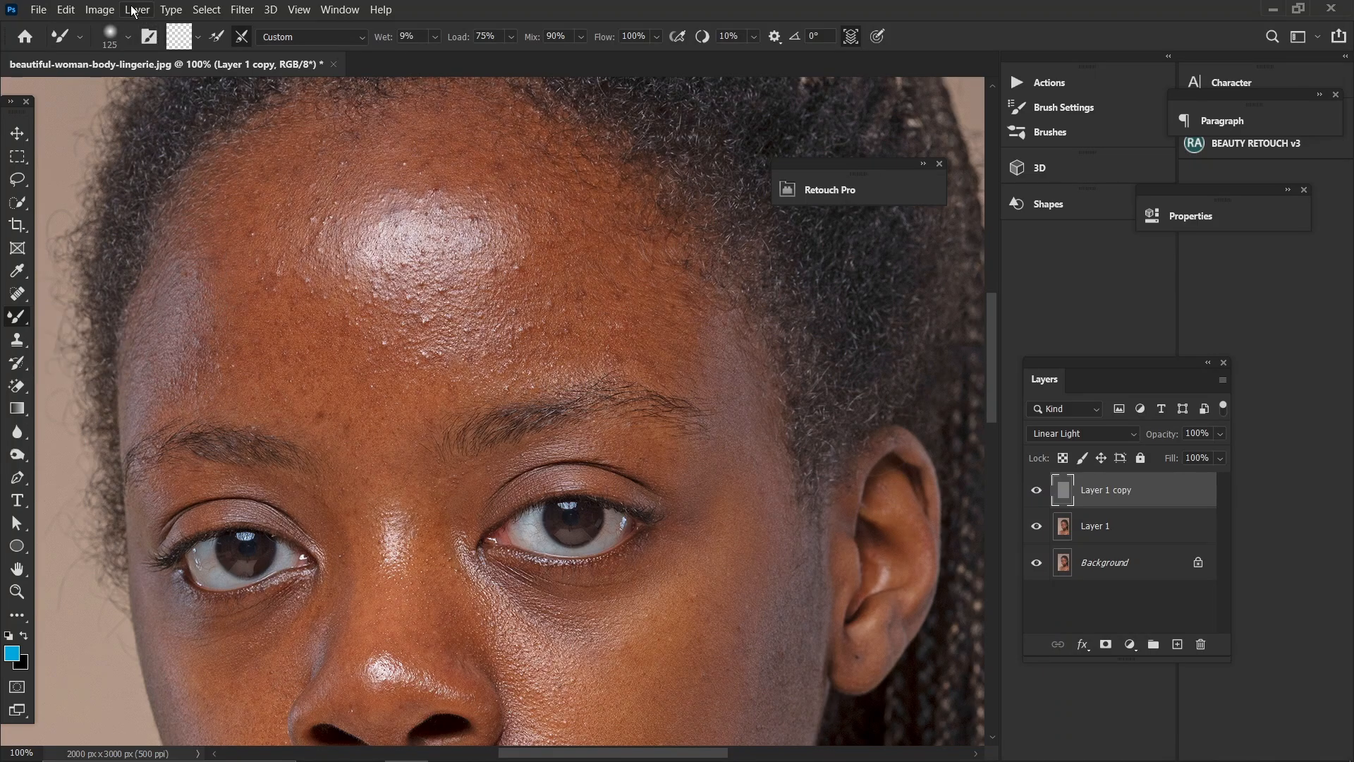
- Choose the Soft Round brush tip from General Brushes for the Mixer Brush
click(130, 37)
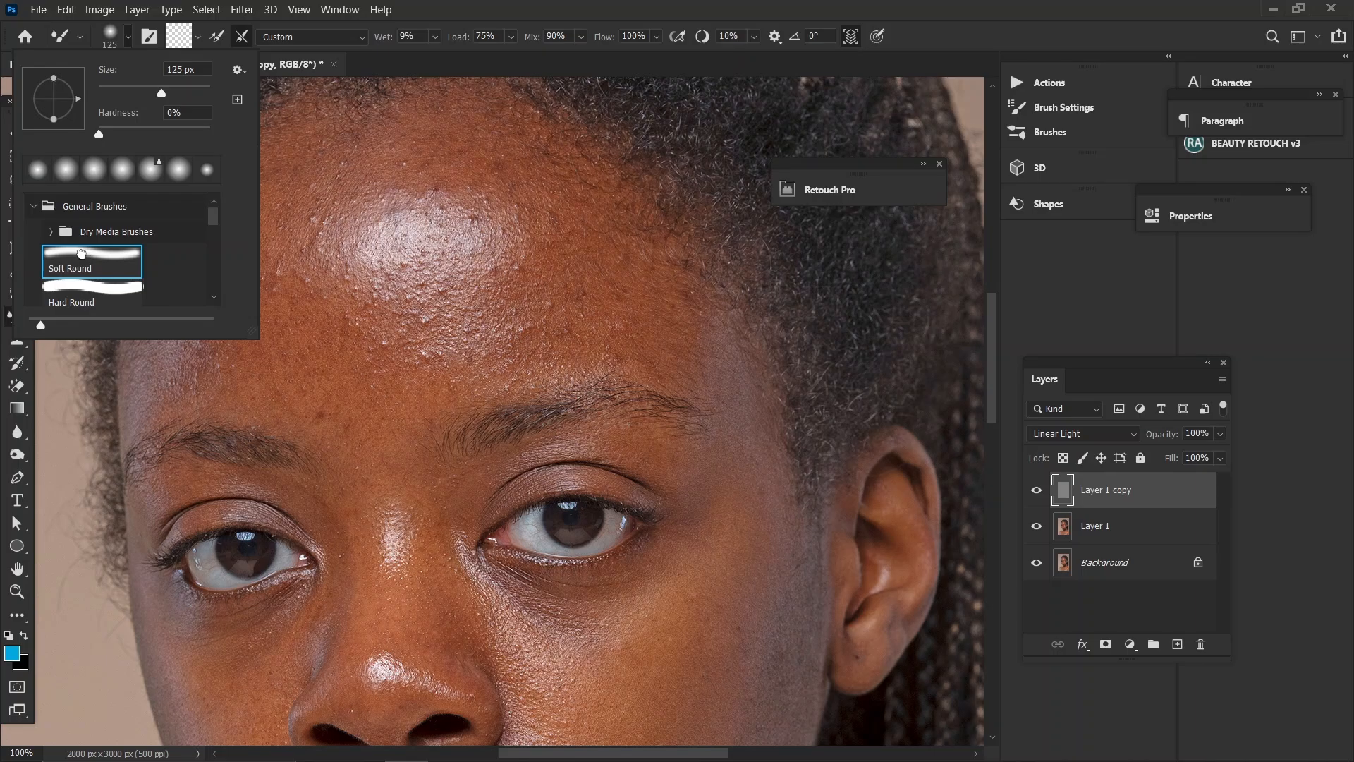
click(82, 259)
double_click(82, 259)
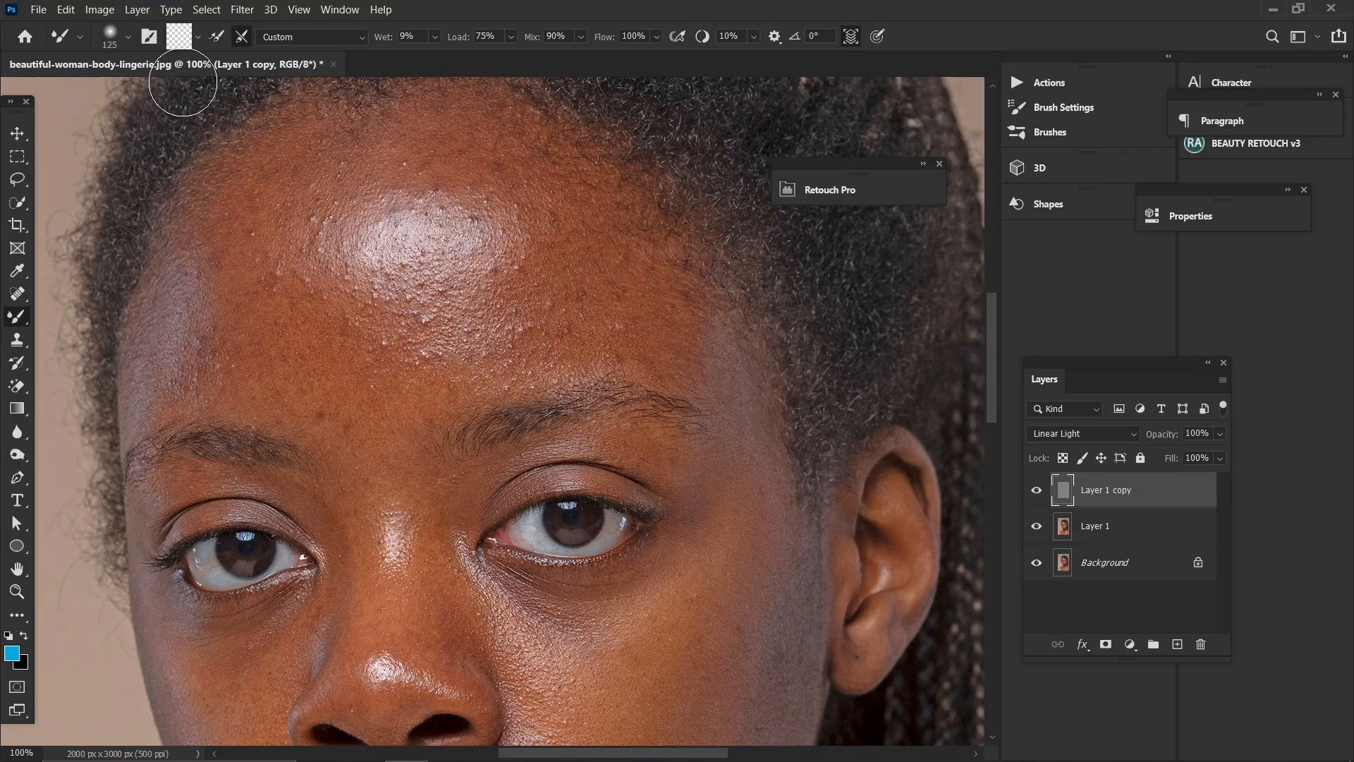
click(128, 38)
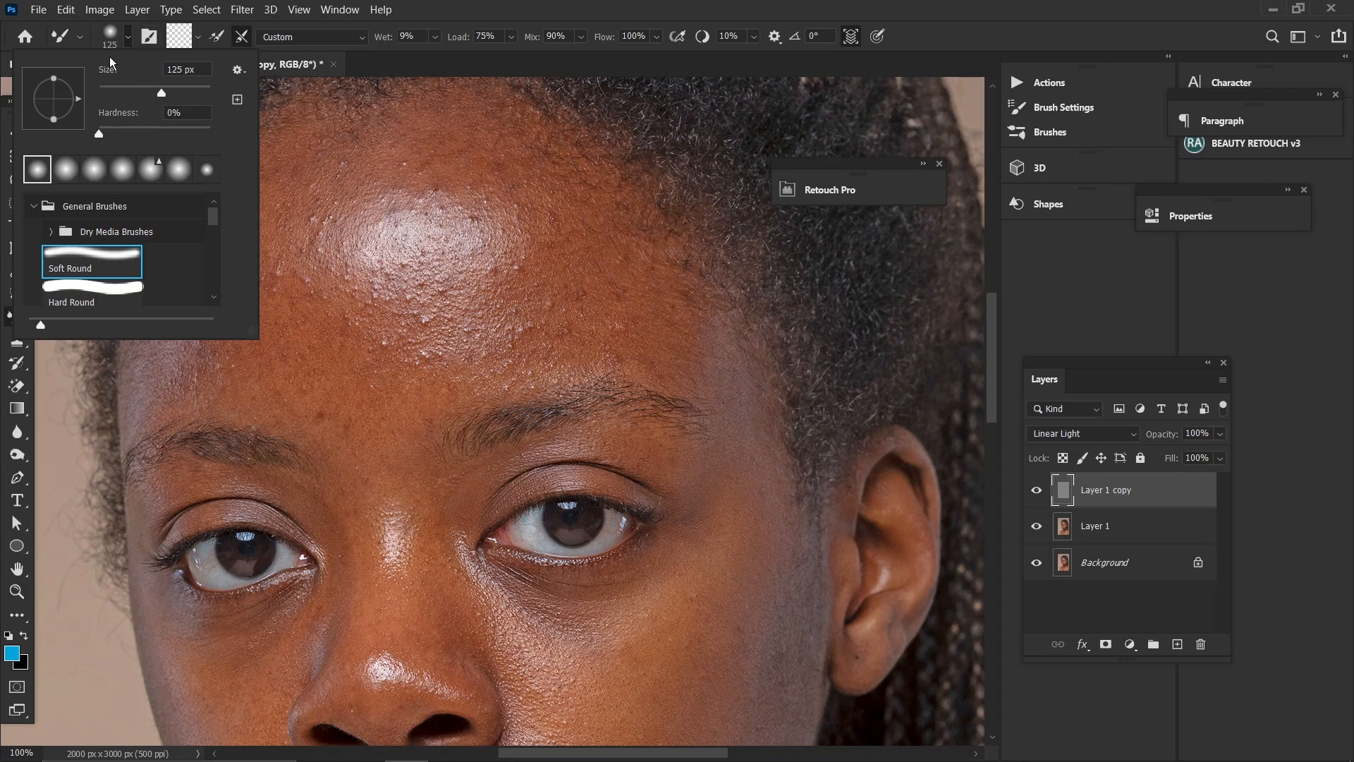
click(298, 107)
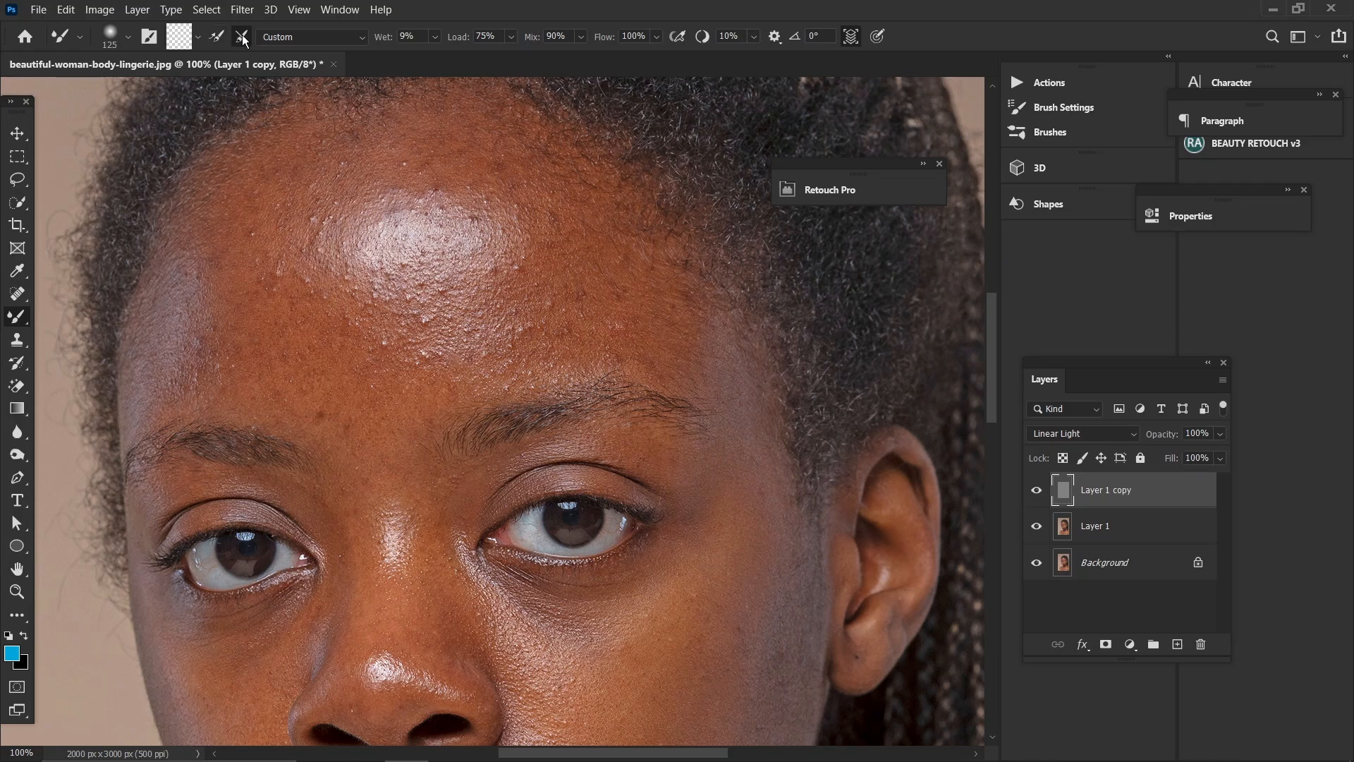
- Clean the Mixer Brush's paint load and keep its blending brush combination on Custom
click(197, 40)
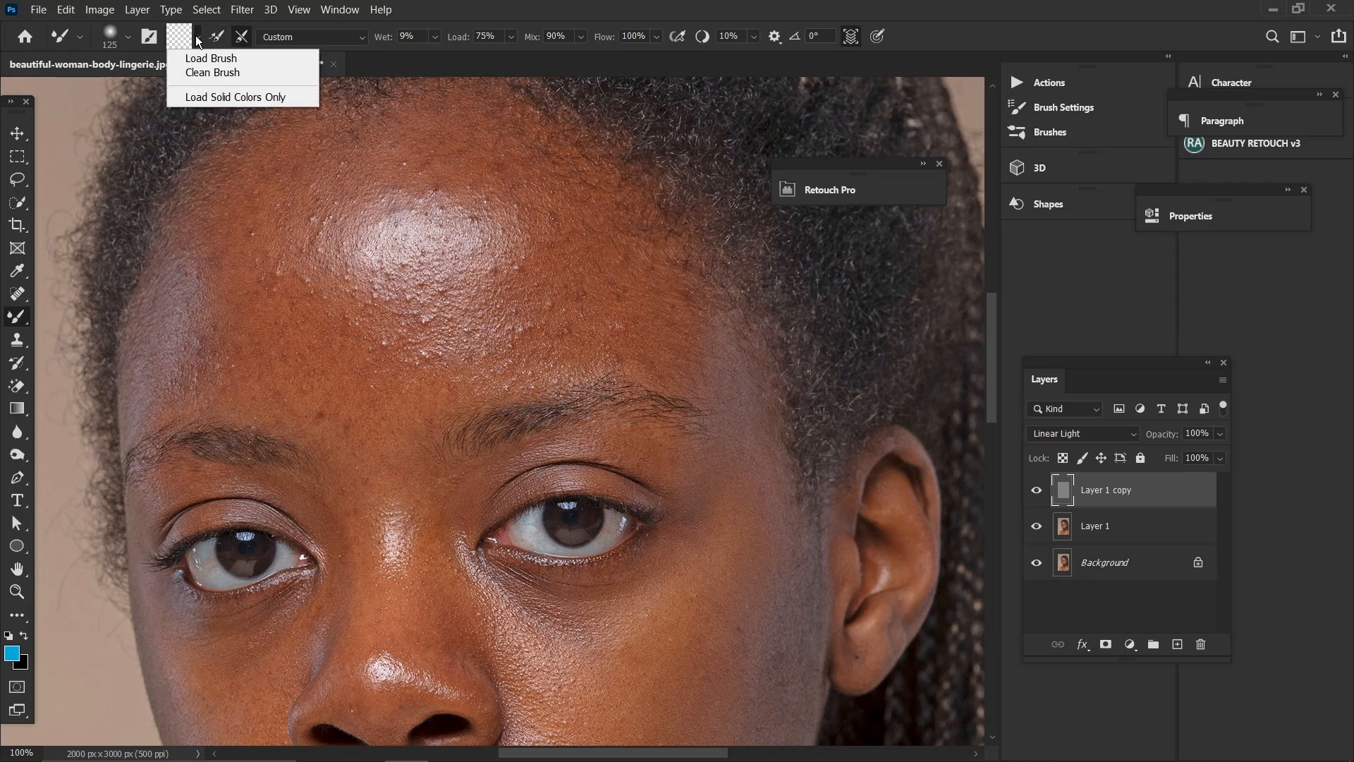
click(207, 72)
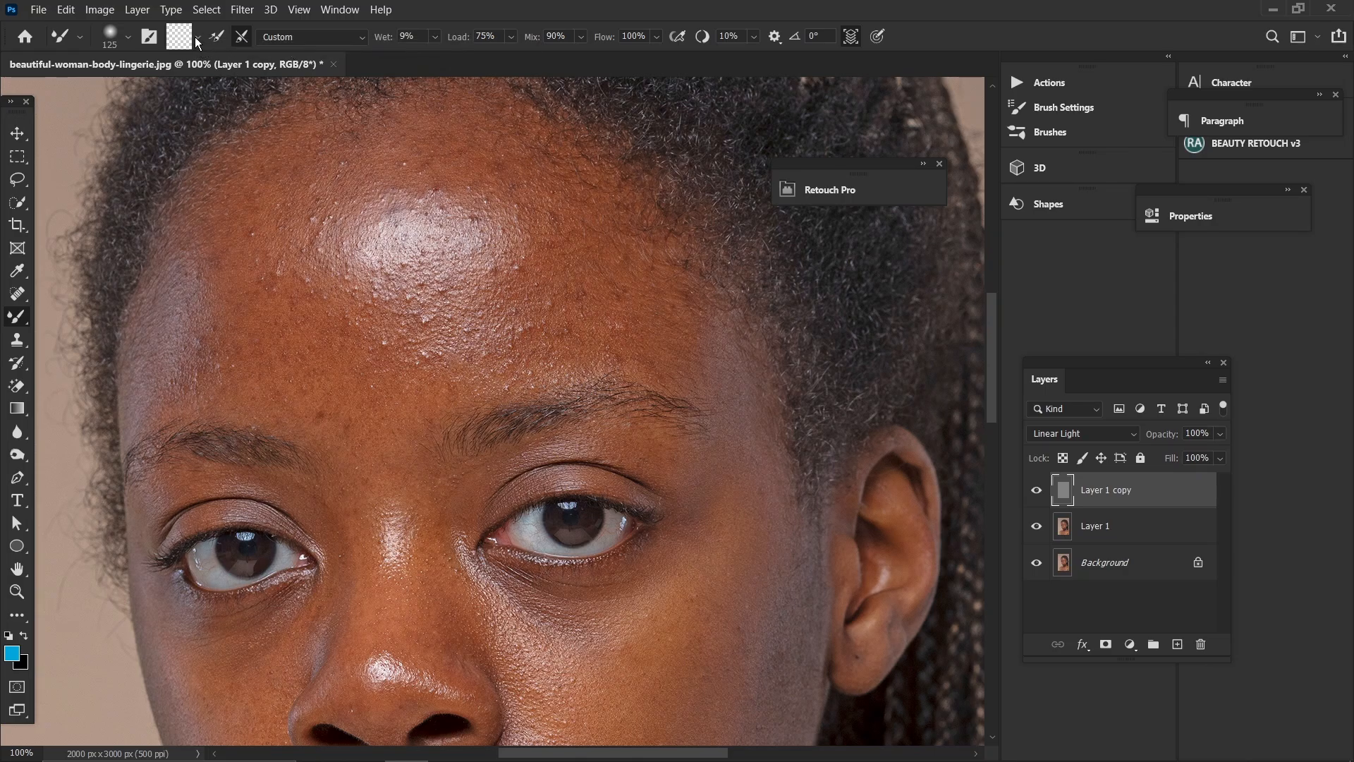
click(197, 38)
click(206, 72)
click(330, 37)
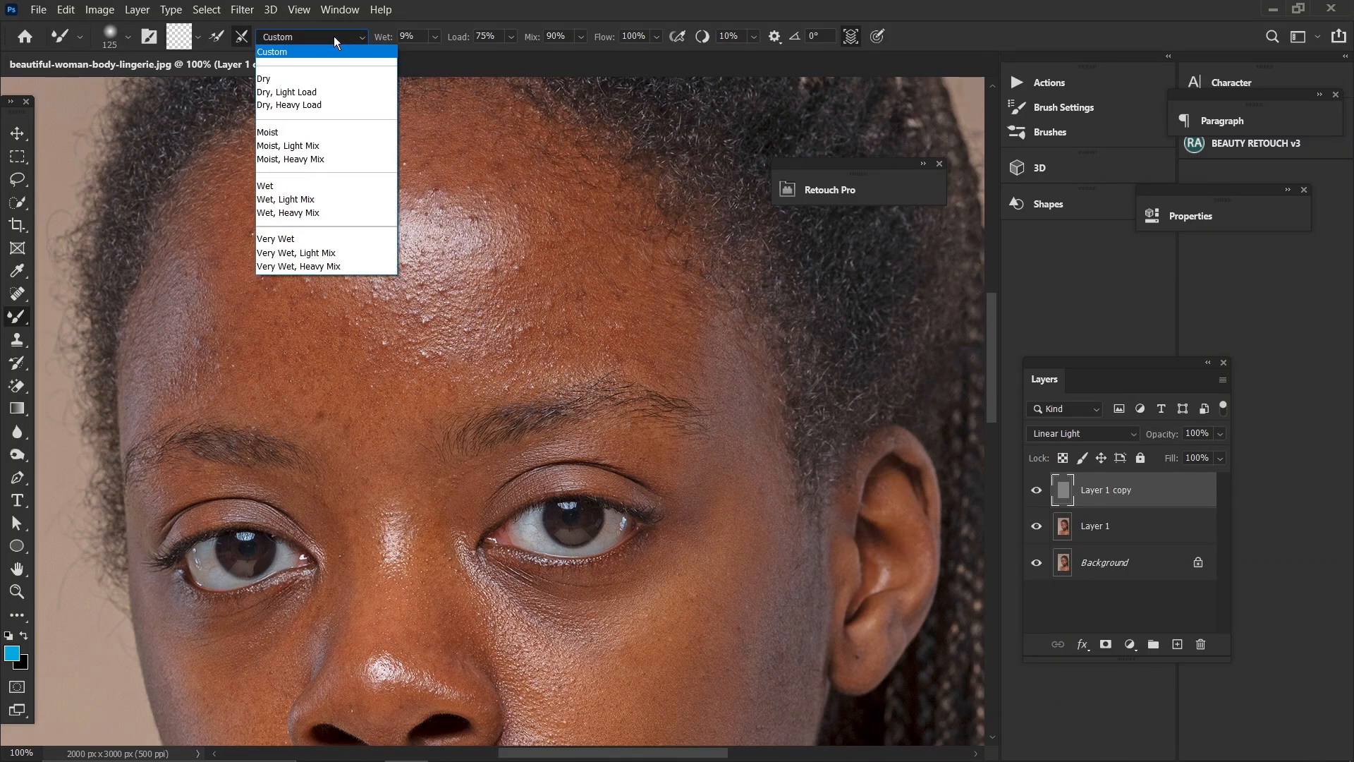
click(283, 51)
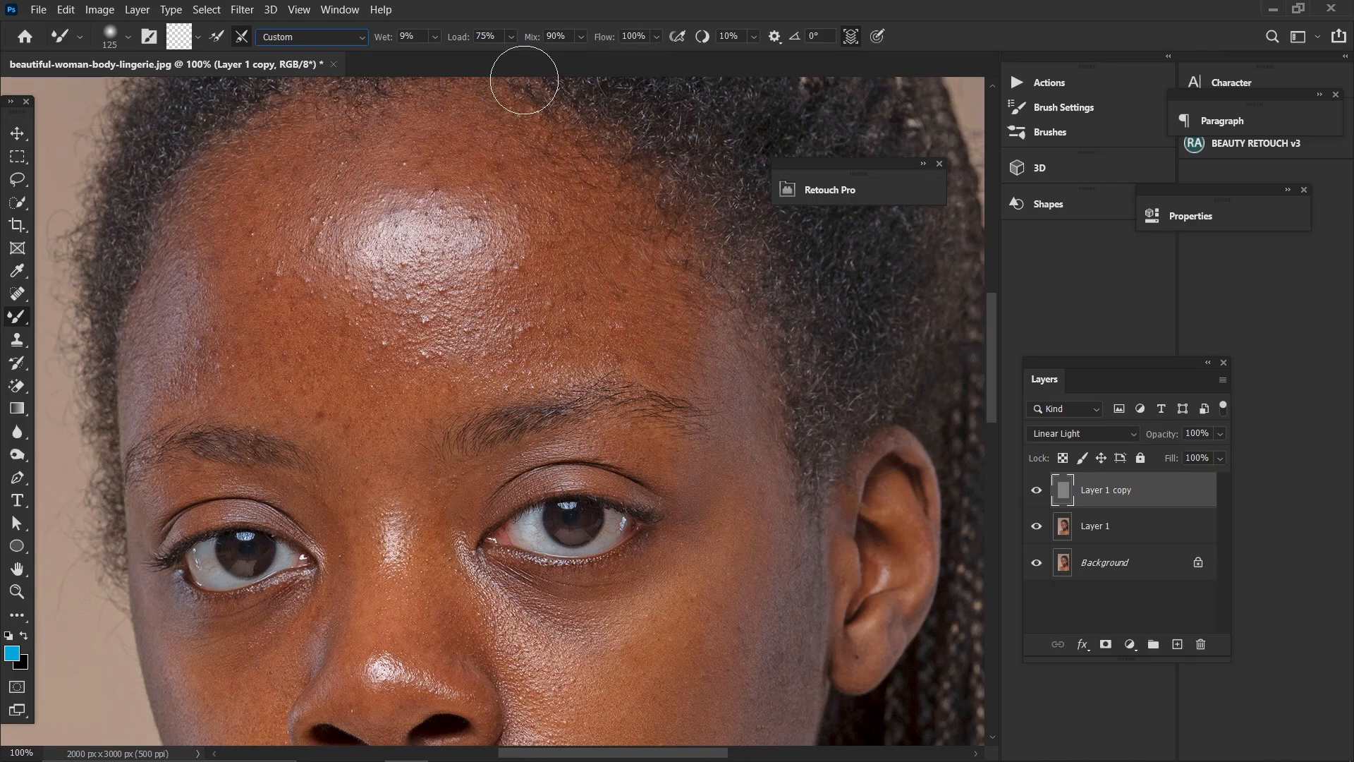
- Check the Mixer Brush's smoothing and pressure-for-size options, keeping smoothing at 10%
click(754, 36)
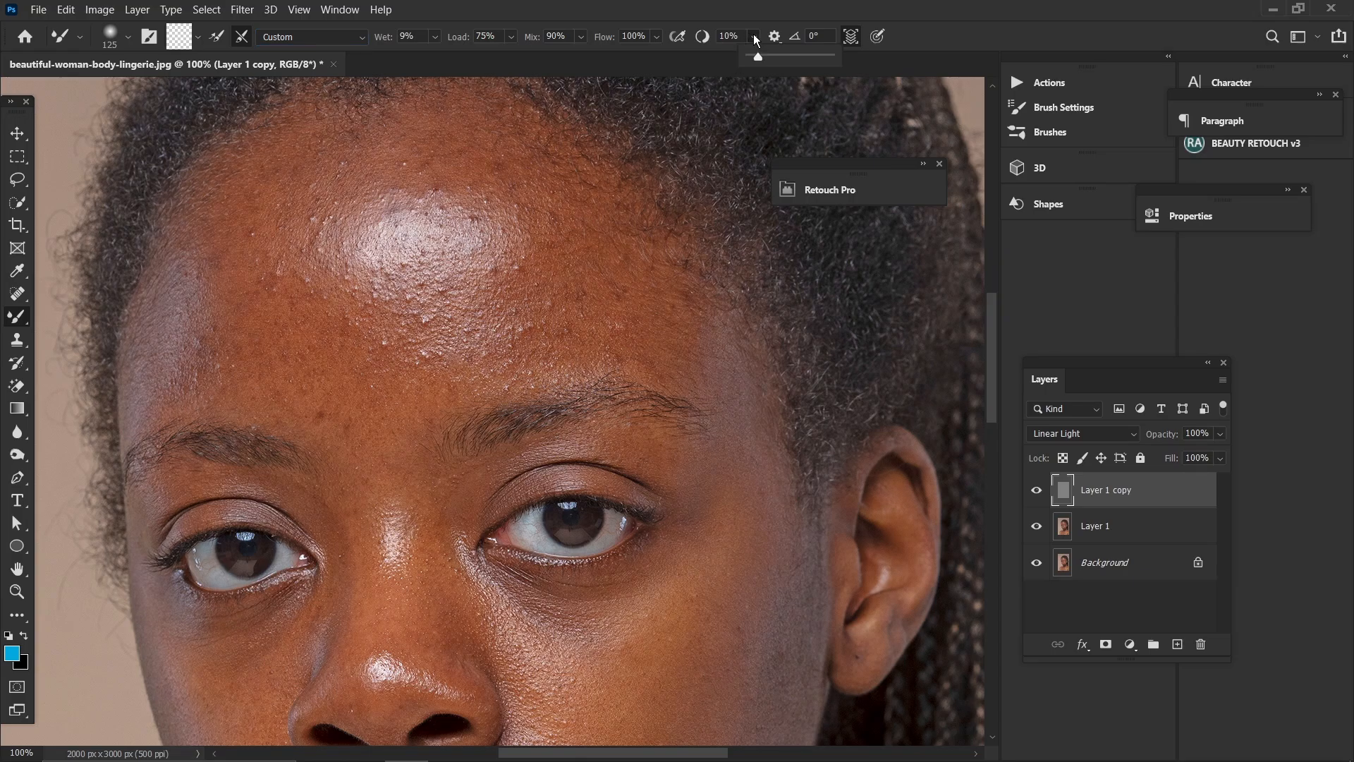
click(962, 23)
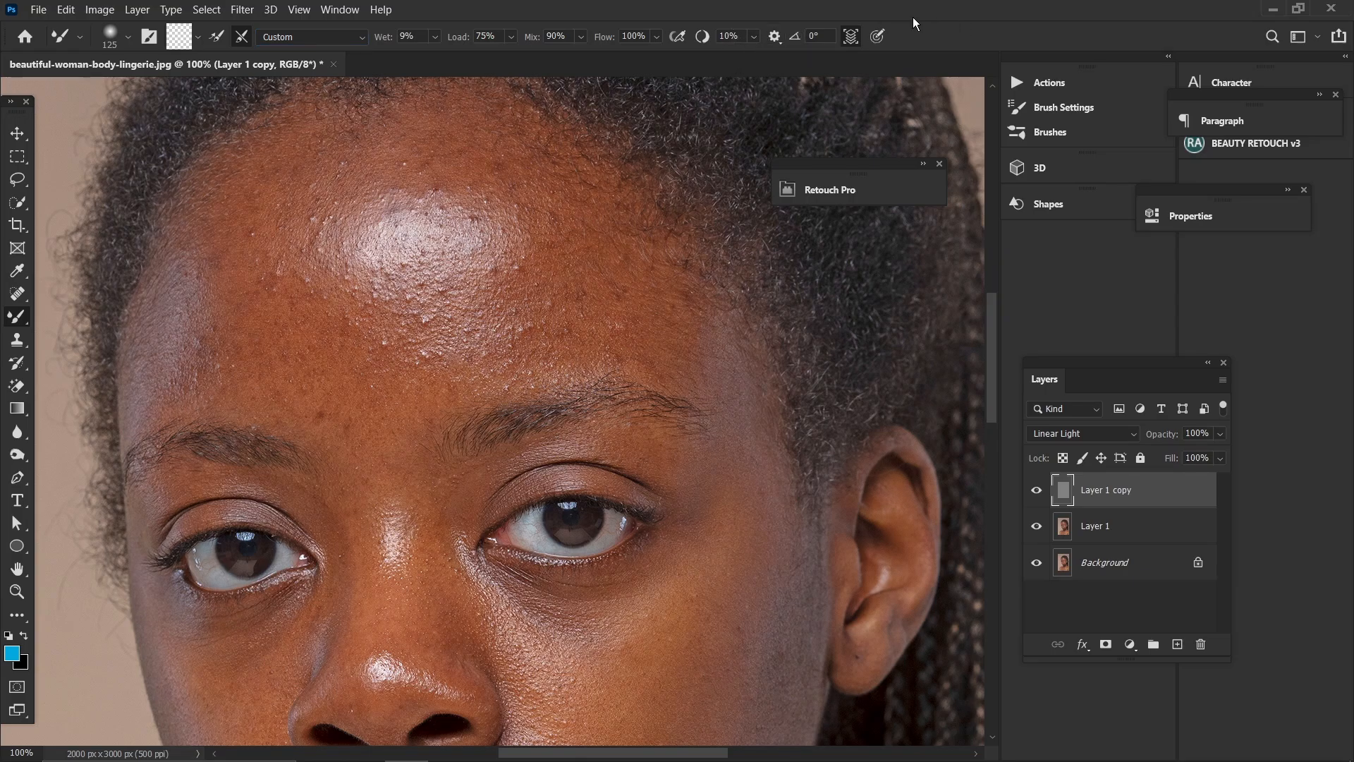
click(851, 37)
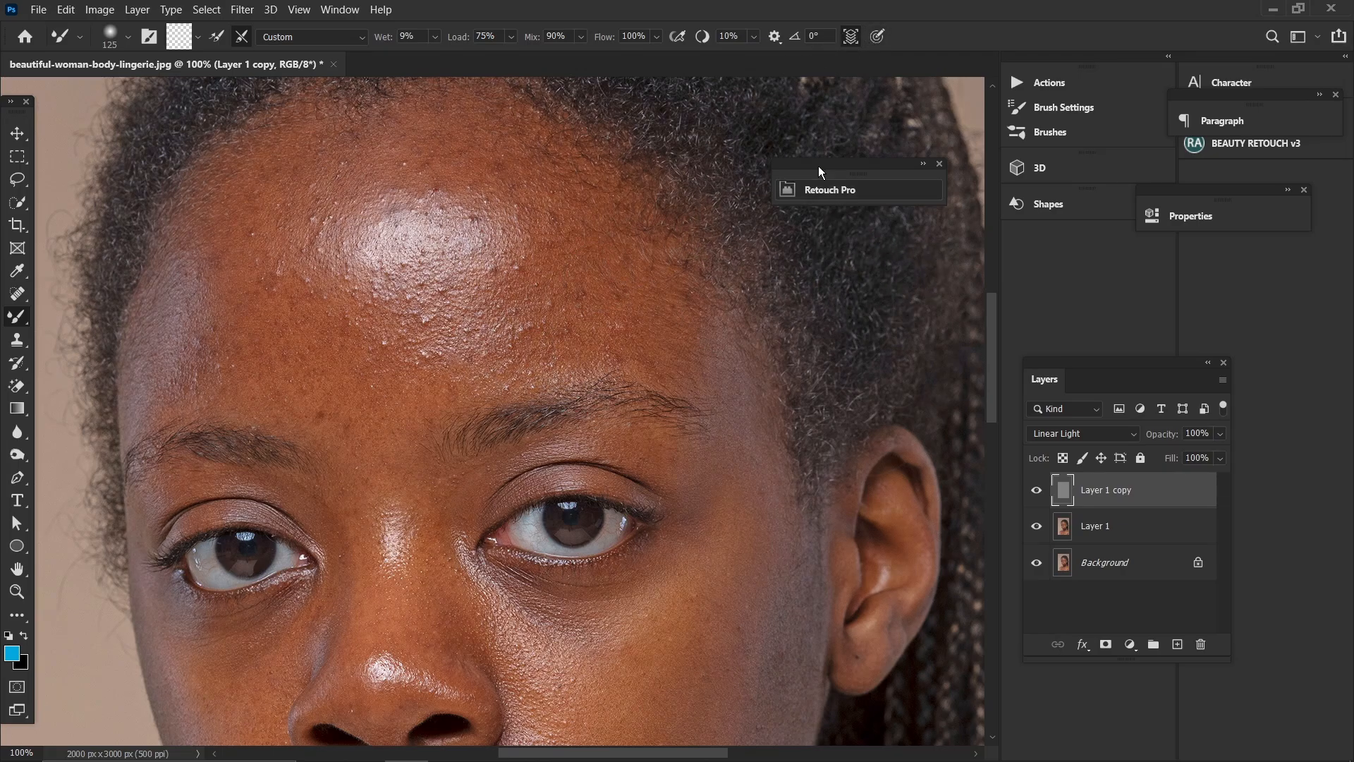
key(ctrl+minus)
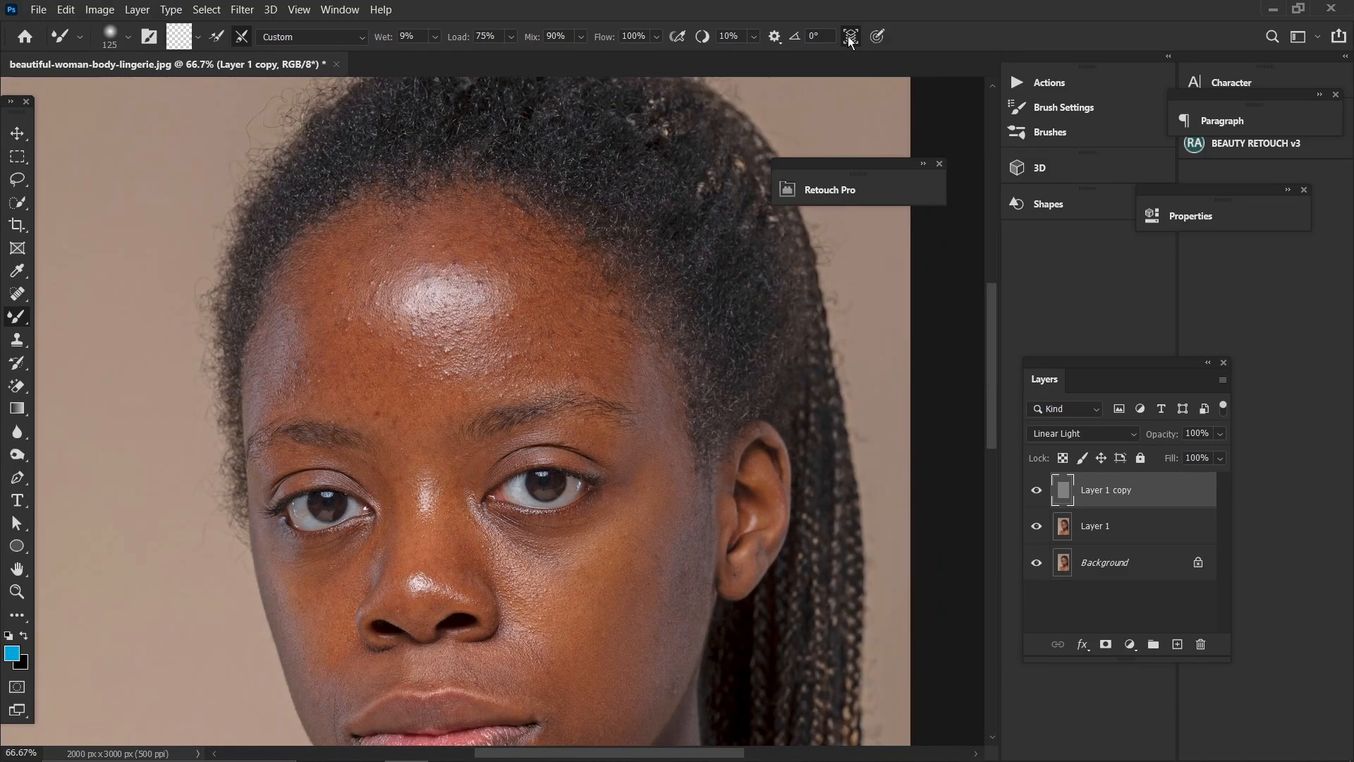
key(ctrl+minus)
key(ctrl+plus)
key(ctrl+minus)
key(ctrl+minus)
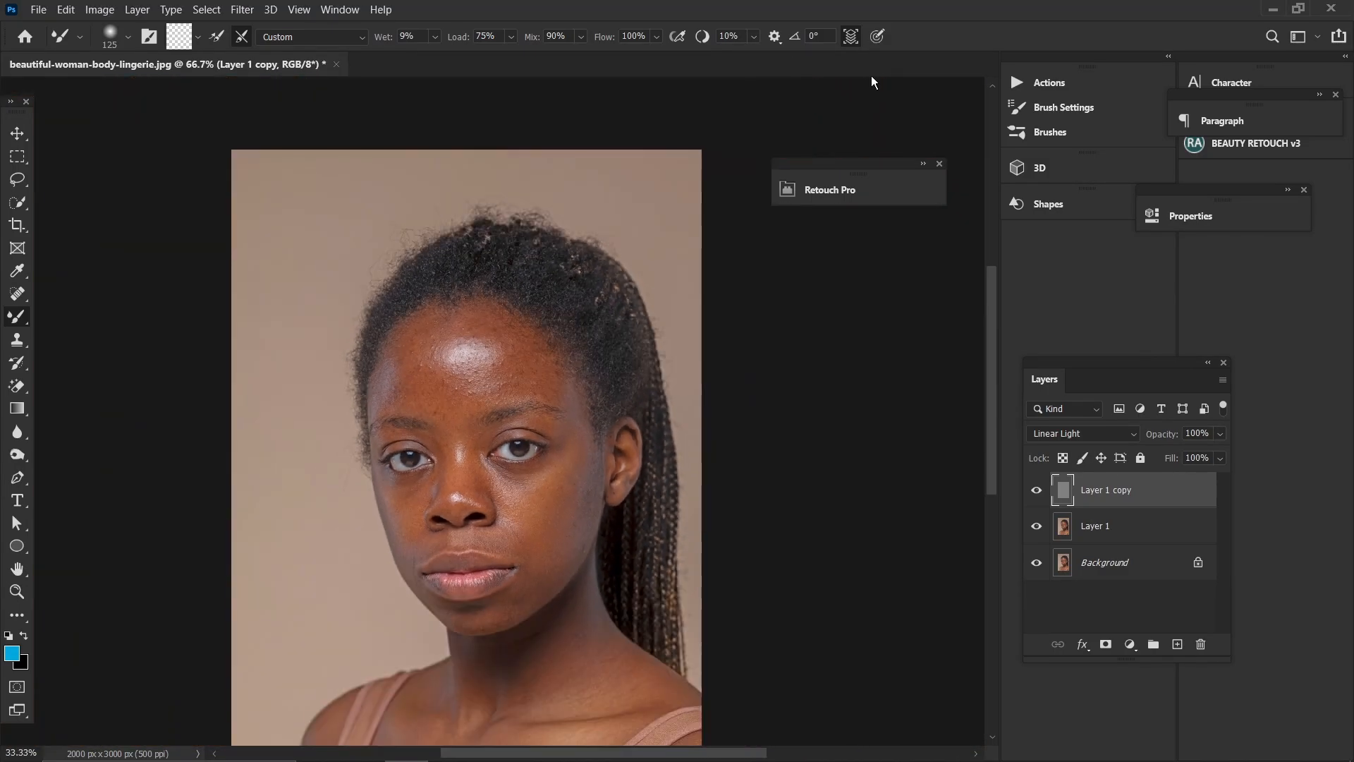
key(ctrl+minus)
key(ctrl+plus)
key(ctrl+plus)
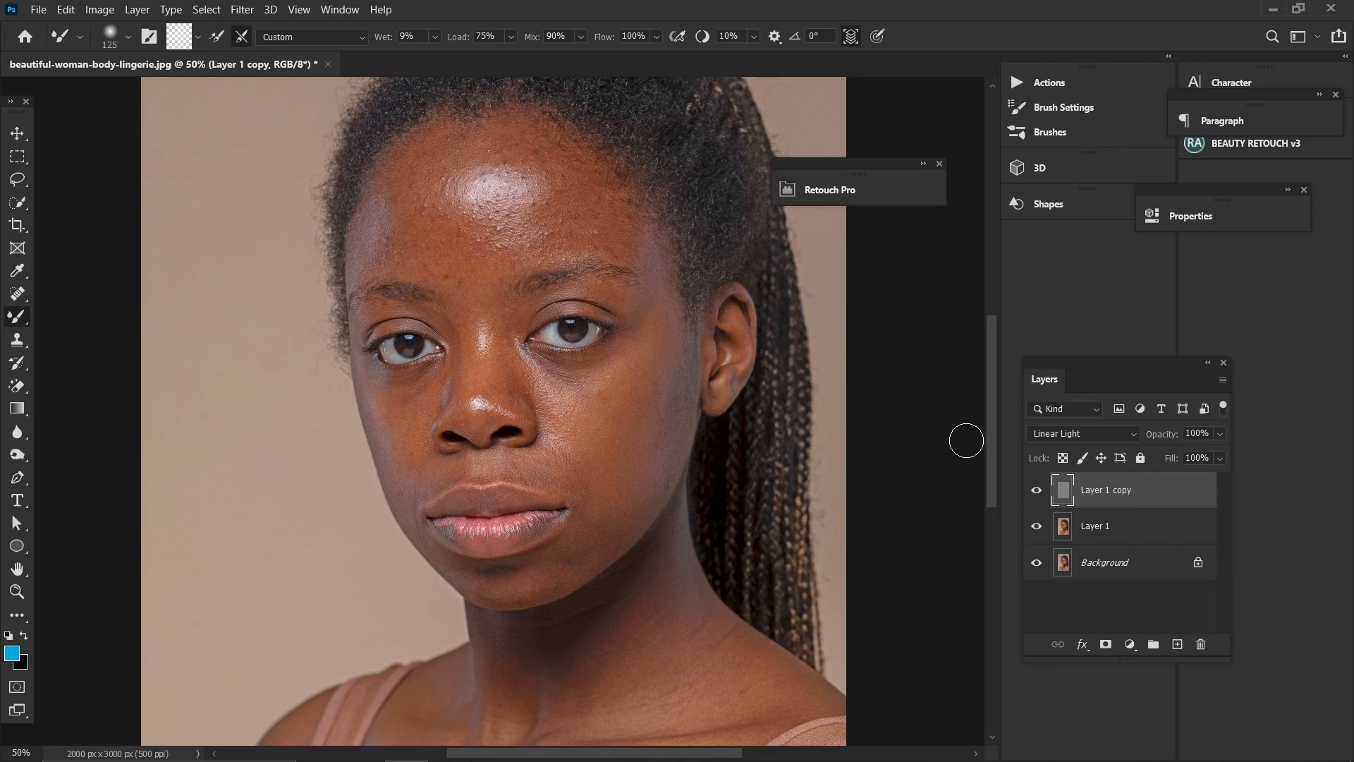
key(ctrl+minus)
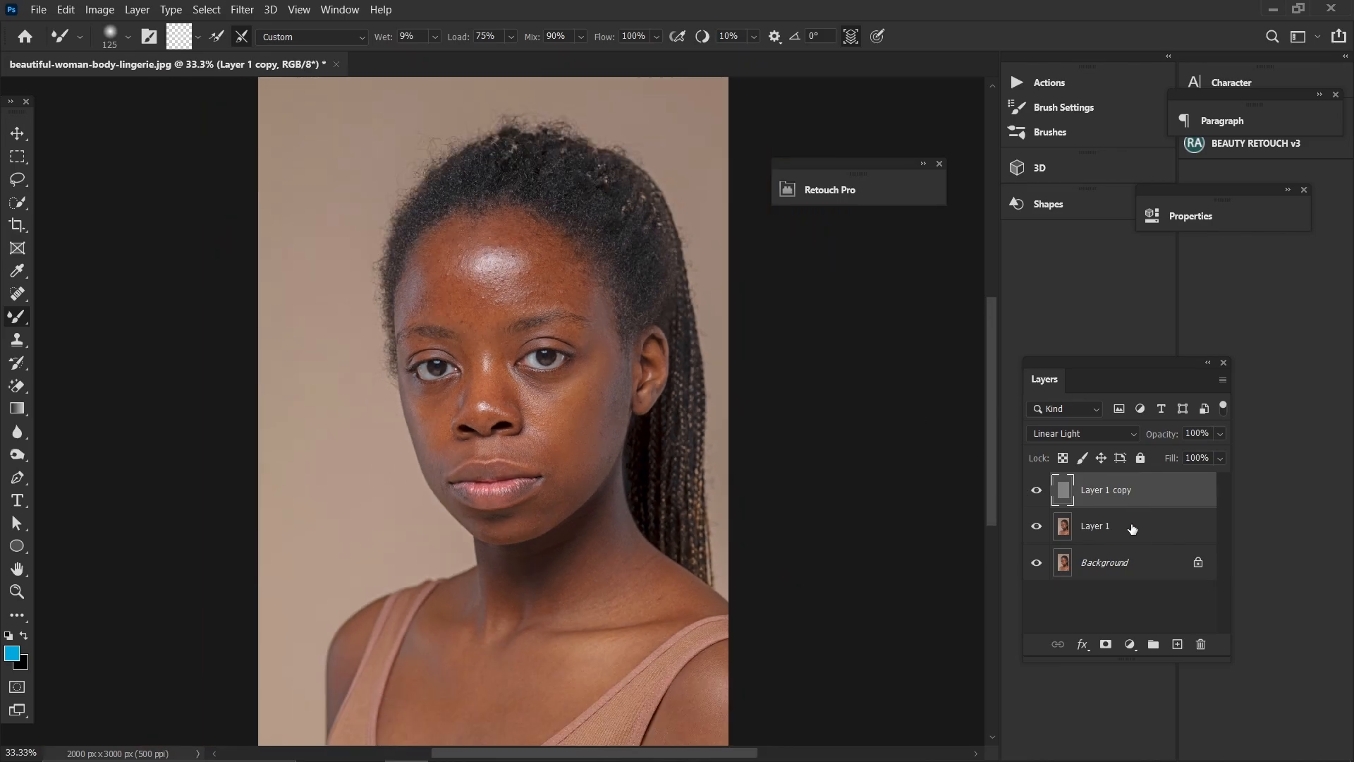
- Select Layer 1 for painting and hide Layer 1 copy
click(1100, 530)
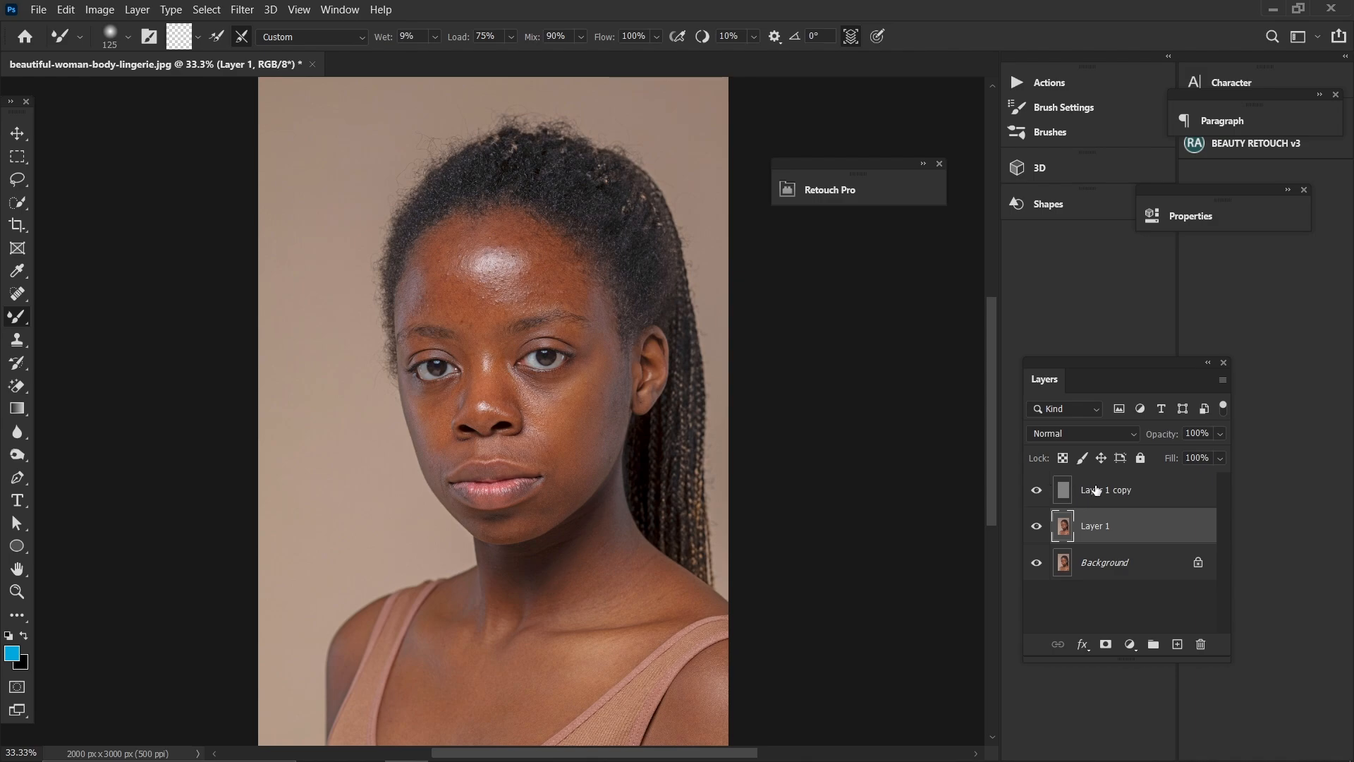
click(1037, 489)
- Blend the uneven tones and bright highlight across the forehead on Layer 1 with a 175-pixel Mixer Brush
key(ctrl+plus)
key(ctrl+plus)
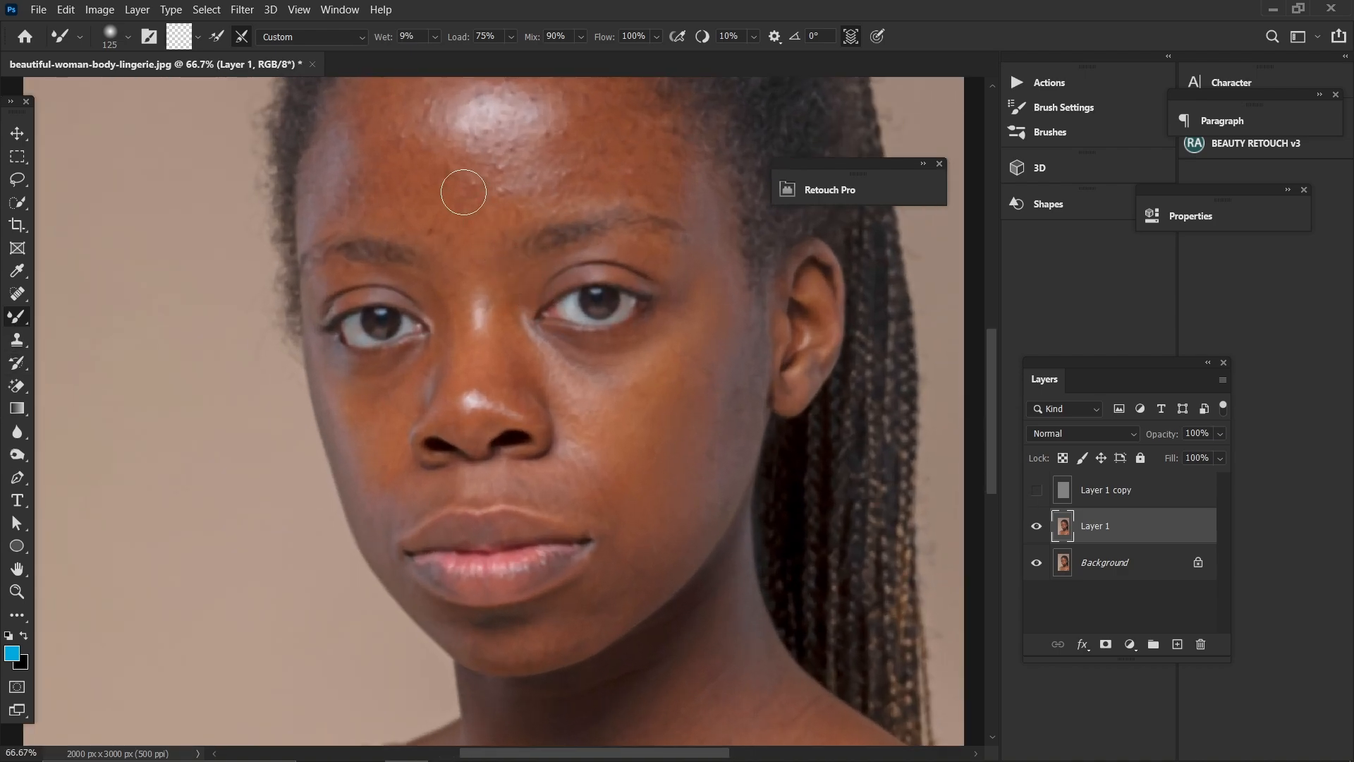
drag(463, 192, 481, 379)
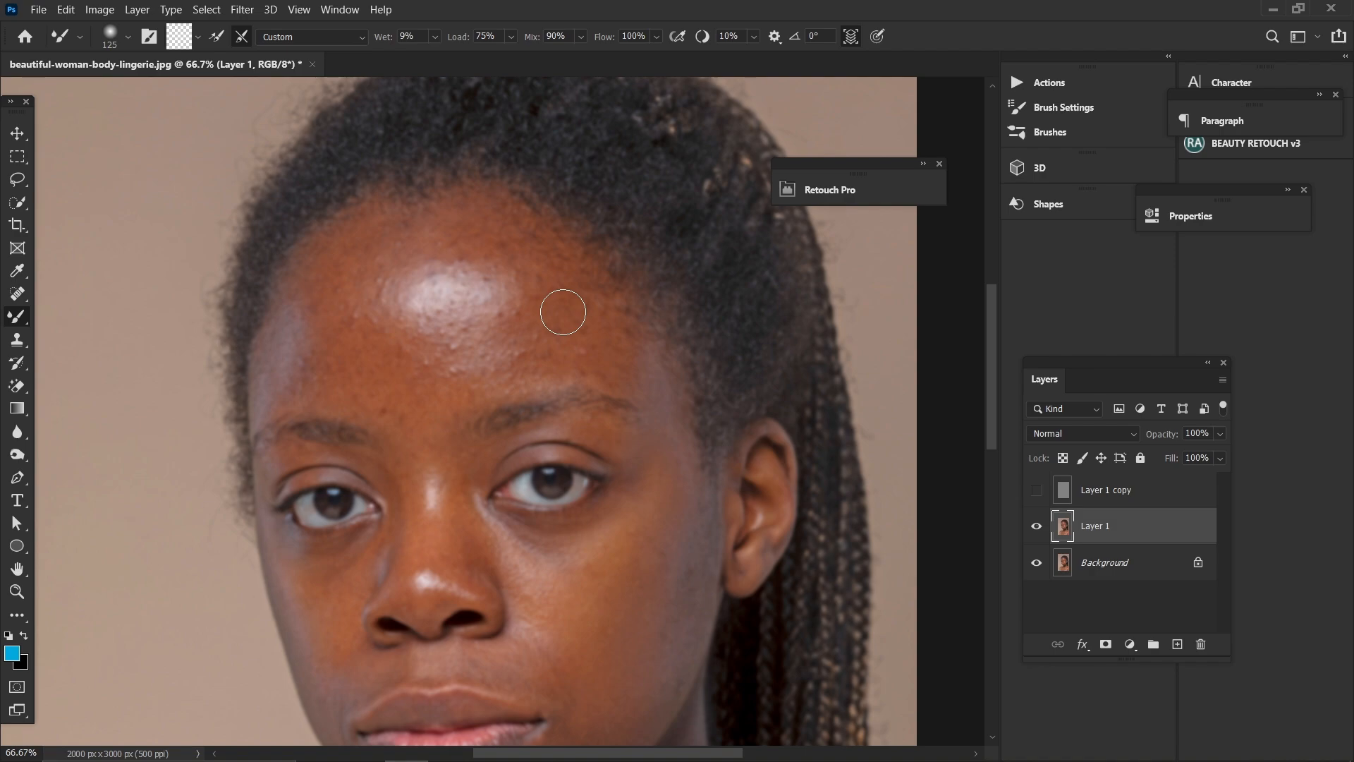
key(bracketright)
key(bracketright)
mouse_move(323, 378)
mouse_down()
mouse_move(408, 304)
mouse_move(546, 298)
mouse_move(573, 346)
mouse_move(541, 290)
mouse_move(443, 275)
mouse_move(372, 301)
mouse_move(363, 328)
mouse_move(494, 320)
mouse_move(560, 356)
mouse_move(415, 334)
mouse_move(356, 354)
mouse_move(376, 367)
mouse_move(514, 366)
mouse_move(237, 388)
mouse_move(272, 317)
mouse_move(365, 344)
mouse_move(362, 376)
mouse_move(339, 381)
mouse_move(377, 346)
mouse_move(361, 323)
mouse_move(375, 295)
mouse_move(340, 327)
mouse_move(408, 378)
mouse_move(398, 400)
mouse_move(313, 381)
mouse_move(280, 389)
mouse_move(282, 331)
mouse_move(329, 264)
mouse_move(463, 244)
mouse_move(545, 290)
mouse_move(601, 359)
mouse_move(606, 333)
mouse_move(645, 356)
mouse_move(627, 340)
mouse_move(620, 355)
mouse_move(513, 376)
mouse_move(394, 379)
mouse_move(458, 366)
mouse_move(347, 313)
mouse_move(525, 319)
mouse_move(405, 324)
mouse_move(507, 323)
mouse_move(528, 307)
mouse_move(486, 288)
mouse_move(362, 306)
mouse_move(390, 278)
mouse_move(519, 301)
mouse_move(443, 309)
mouse_move(359, 289)
mouse_move(302, 359)
mouse_move(347, 287)
mouse_move(487, 308)
mouse_move(326, 366)
mouse_move(319, 320)
mouse_move(305, 361)
mouse_move(309, 303)
mouse_move(263, 384)
mouse_move(420, 287)
mouse_move(541, 275)
mouse_move(361, 303)
mouse_move(462, 320)
mouse_move(547, 303)
mouse_move(372, 311)
mouse_move(378, 355)
mouse_move(468, 342)
mouse_up()
drag(318, 311, 456, 293)
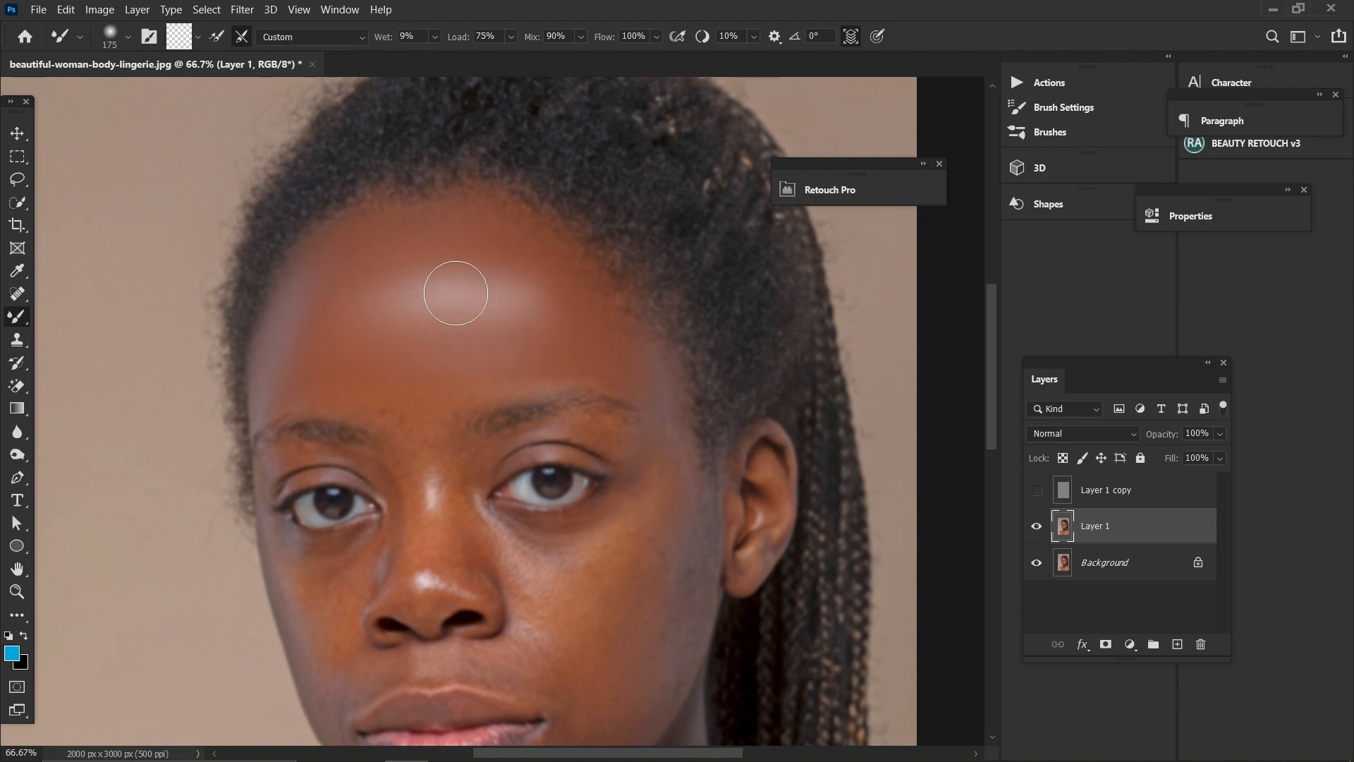
mouse_move(310, 337)
mouse_down()
mouse_move(451, 276)
mouse_move(520, 295)
mouse_move(502, 264)
mouse_move(534, 309)
mouse_move(512, 341)
mouse_move(687, 359)
mouse_move(582, 334)
mouse_move(464, 359)
mouse_up()
- Compare the blended forehead with Layer 1 copy shown and hidden at closer zoom, leaving that layer hidden
click(1037, 490)
click(1041, 493)
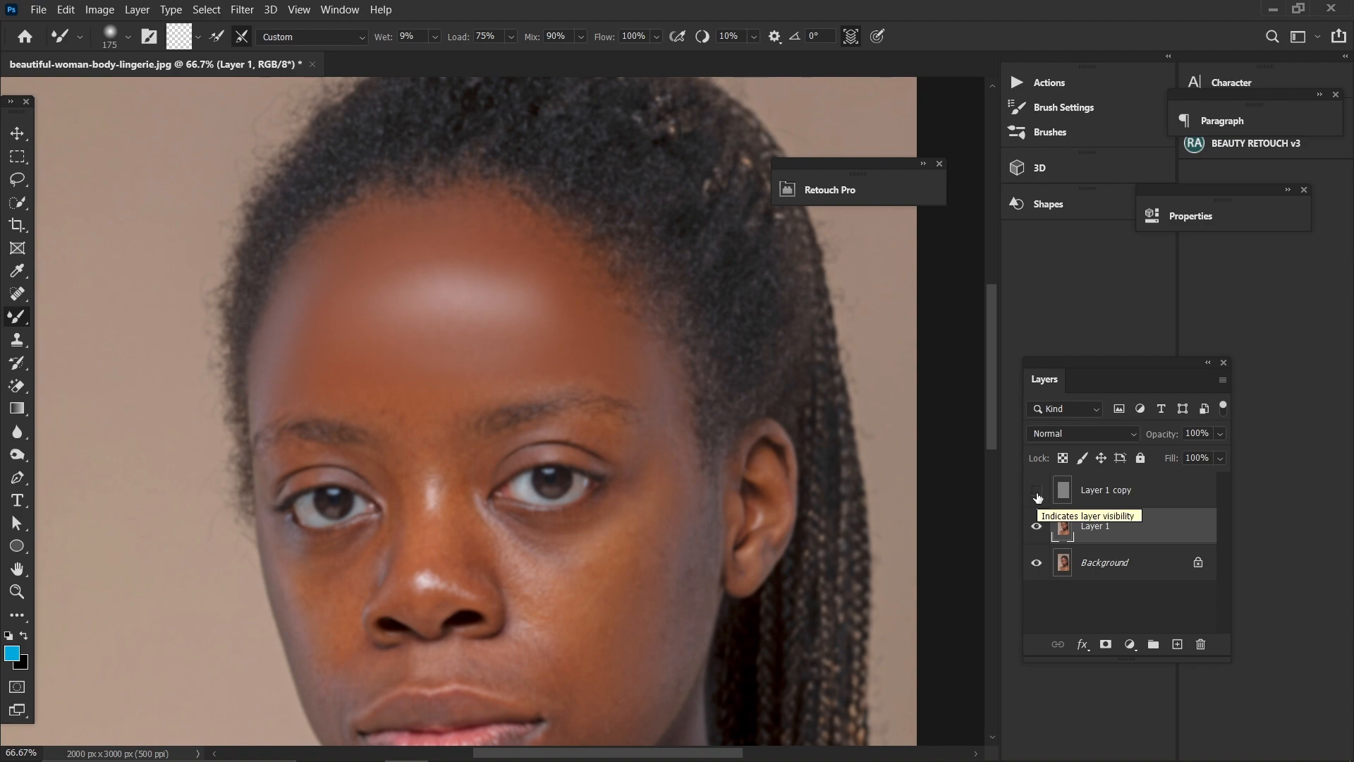
click(1037, 494)
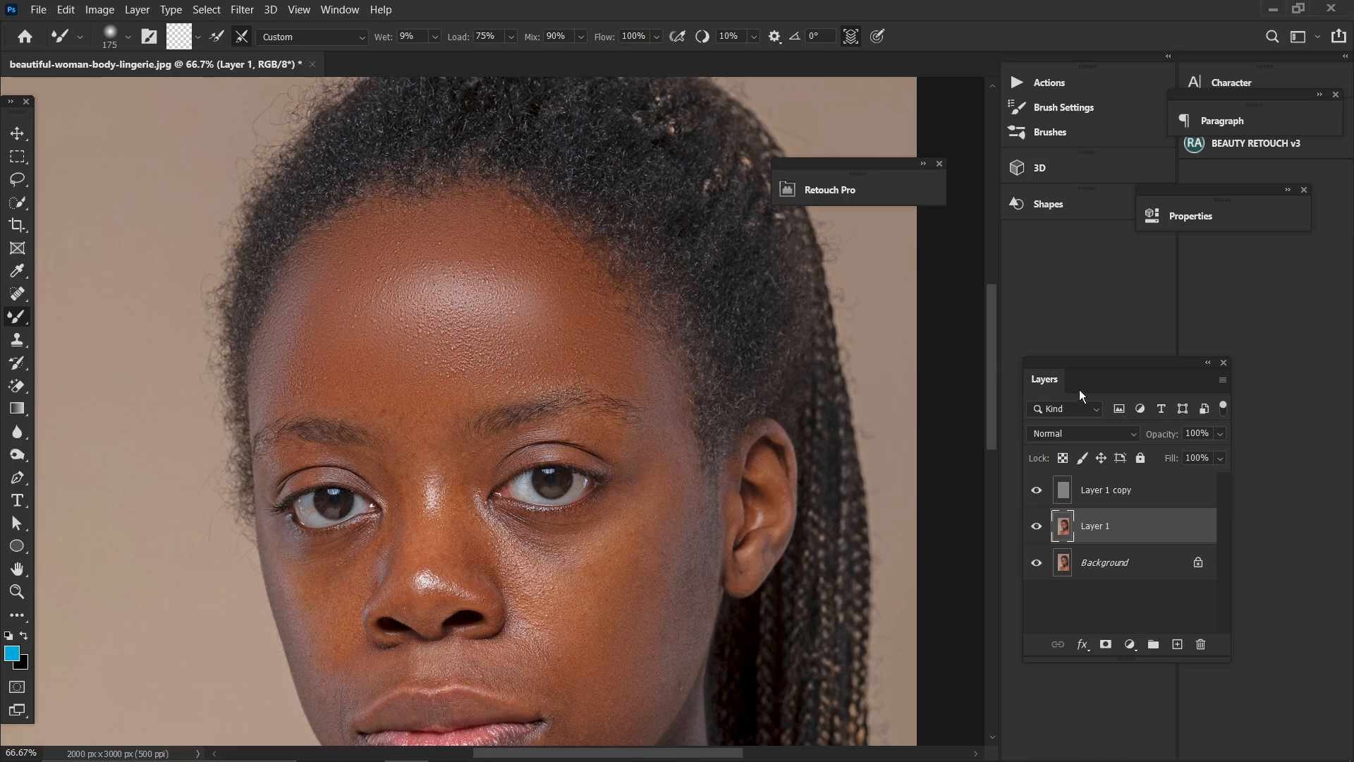
key(ctrl+plus)
key(ctrl+plus)
key(ctrl+minus)
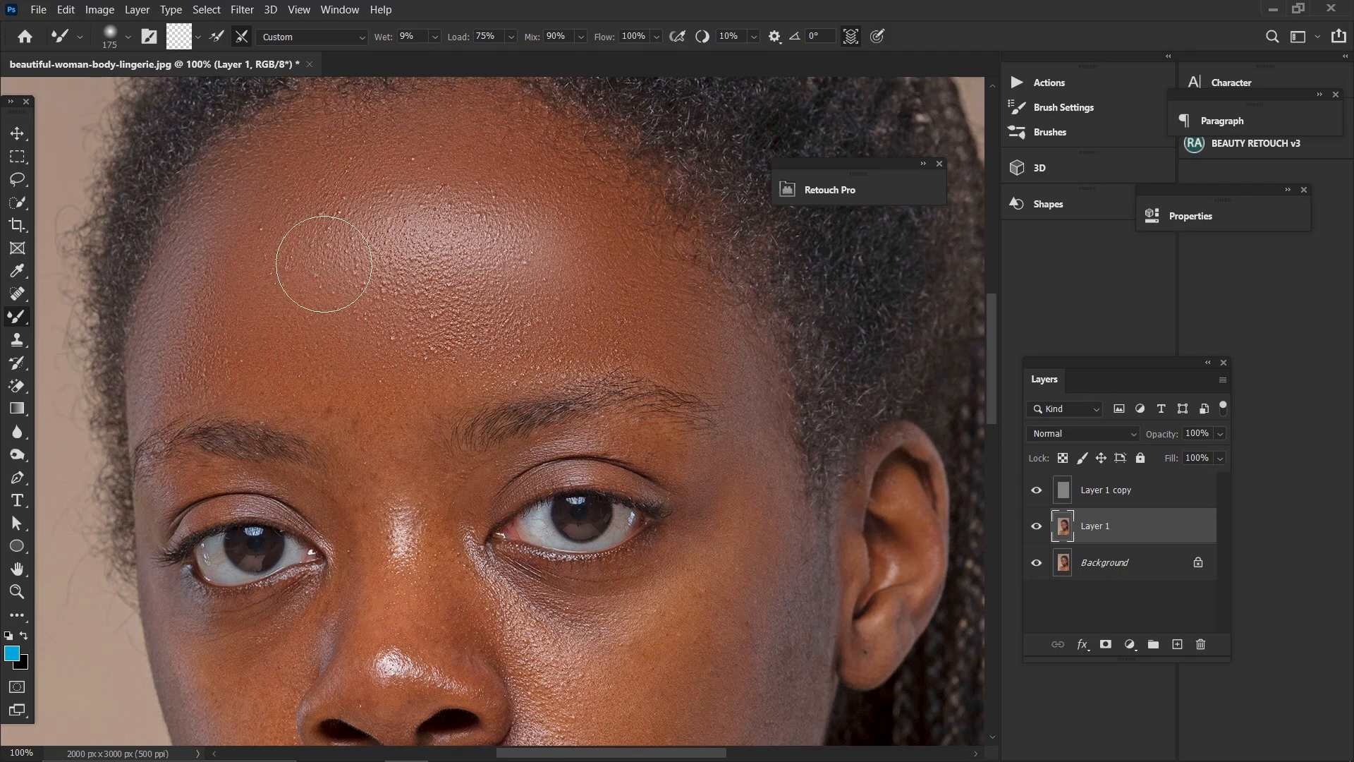
click(1036, 490)
click(1036, 490)
click(1036, 490)
click(1035, 492)
click(1036, 494)
click(1034, 491)
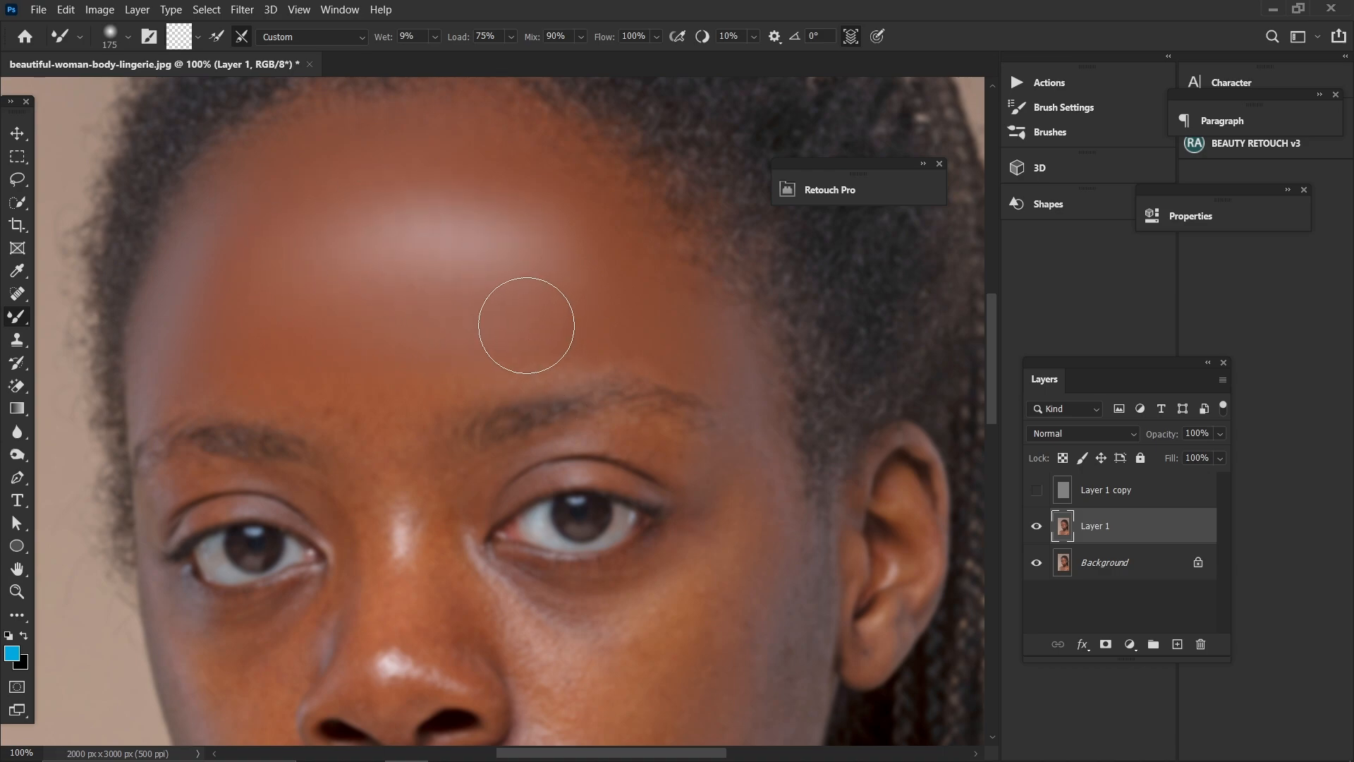
- Blend the skin between the eyebrows and down the nose, reducing the brush to 125, and compare with Layer 1 copy shown
mouse_move(426, 447)
mouse_down()
mouse_move(396, 169)
mouse_move(389, 296)
mouse_up()
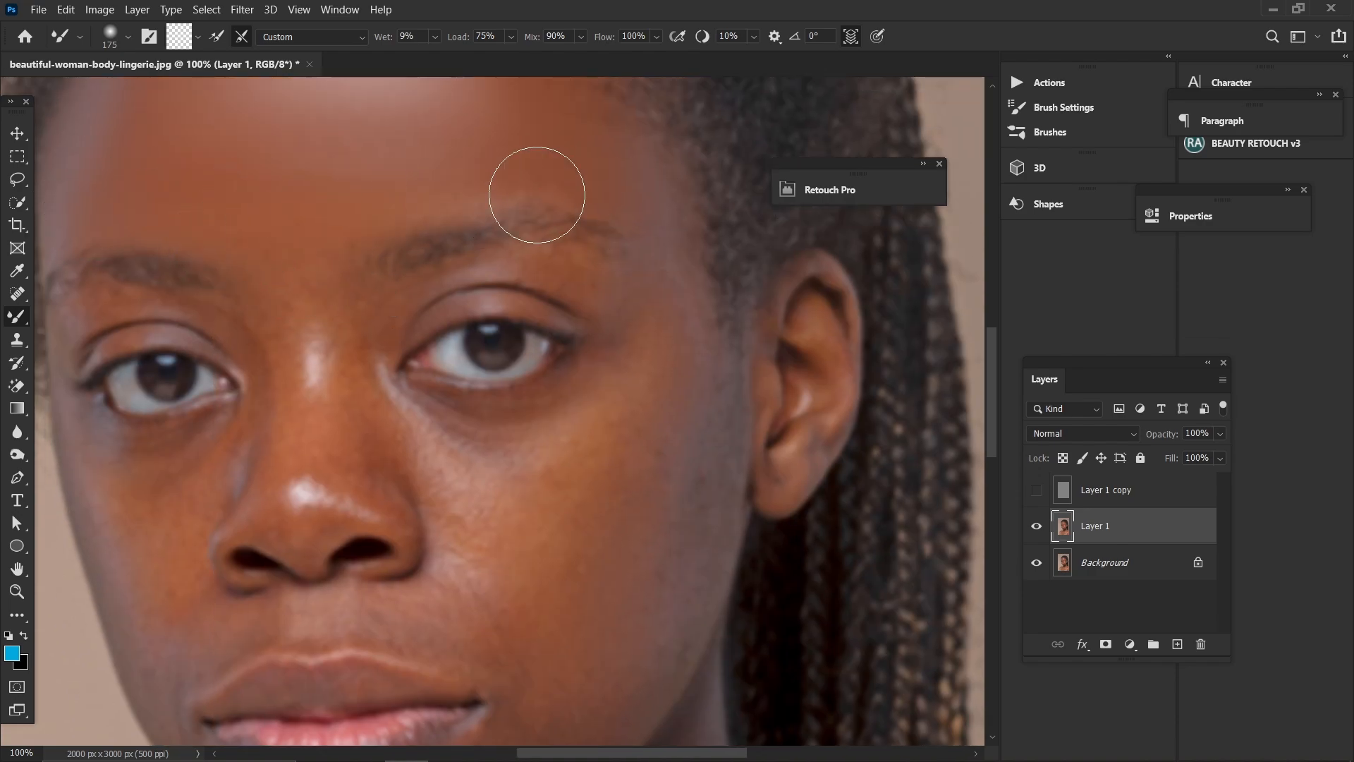
mouse_move(302, 236)
mouse_down()
mouse_move(339, 461)
mouse_move(357, 420)
mouse_move(335, 492)
mouse_move(307, 461)
mouse_move(333, 427)
mouse_move(240, 411)
mouse_move(271, 313)
mouse_move(287, 449)
mouse_move(251, 514)
mouse_move(235, 510)
mouse_move(287, 523)
mouse_move(341, 501)
mouse_move(385, 516)
mouse_move(375, 497)
mouse_move(414, 551)
mouse_move(354, 482)
mouse_move(242, 544)
mouse_up()
key(bracketleft)
key(bracketleft)
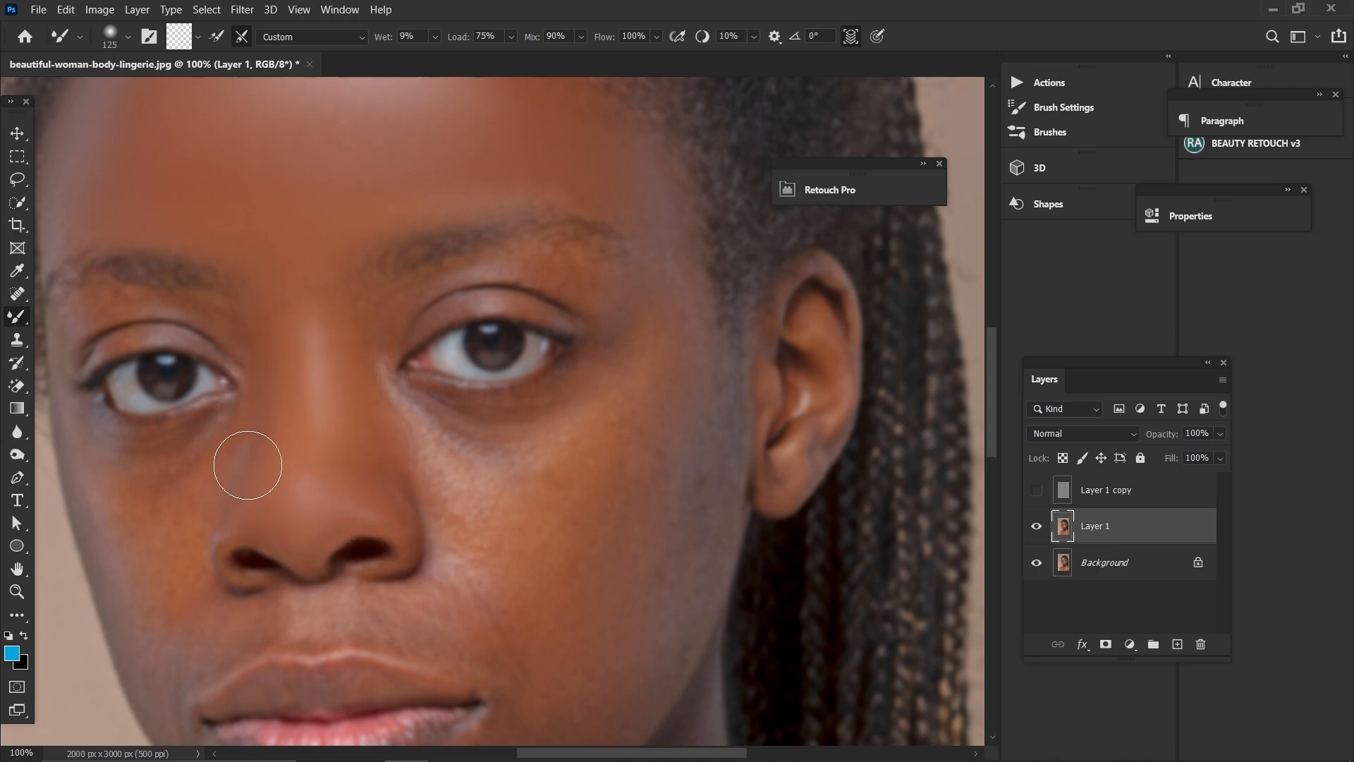
click(1035, 492)
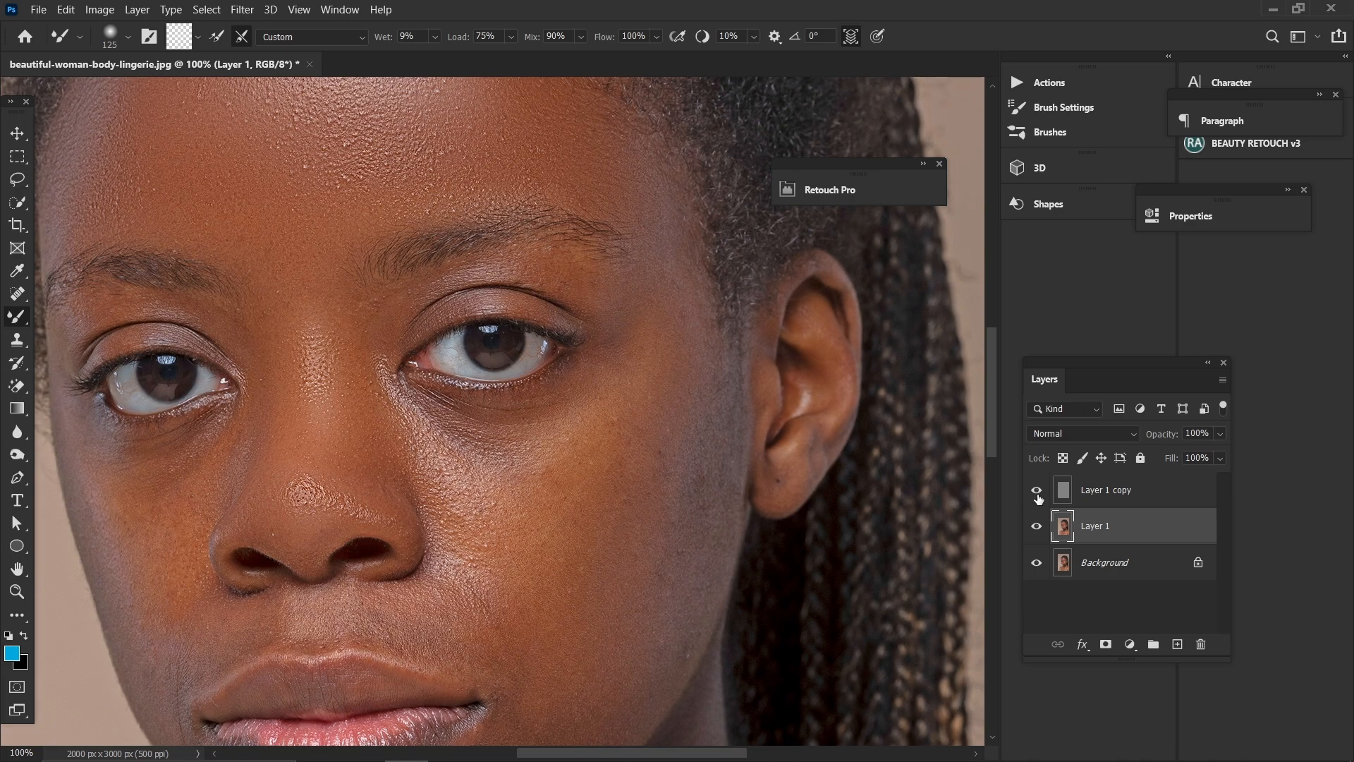
click(1036, 492)
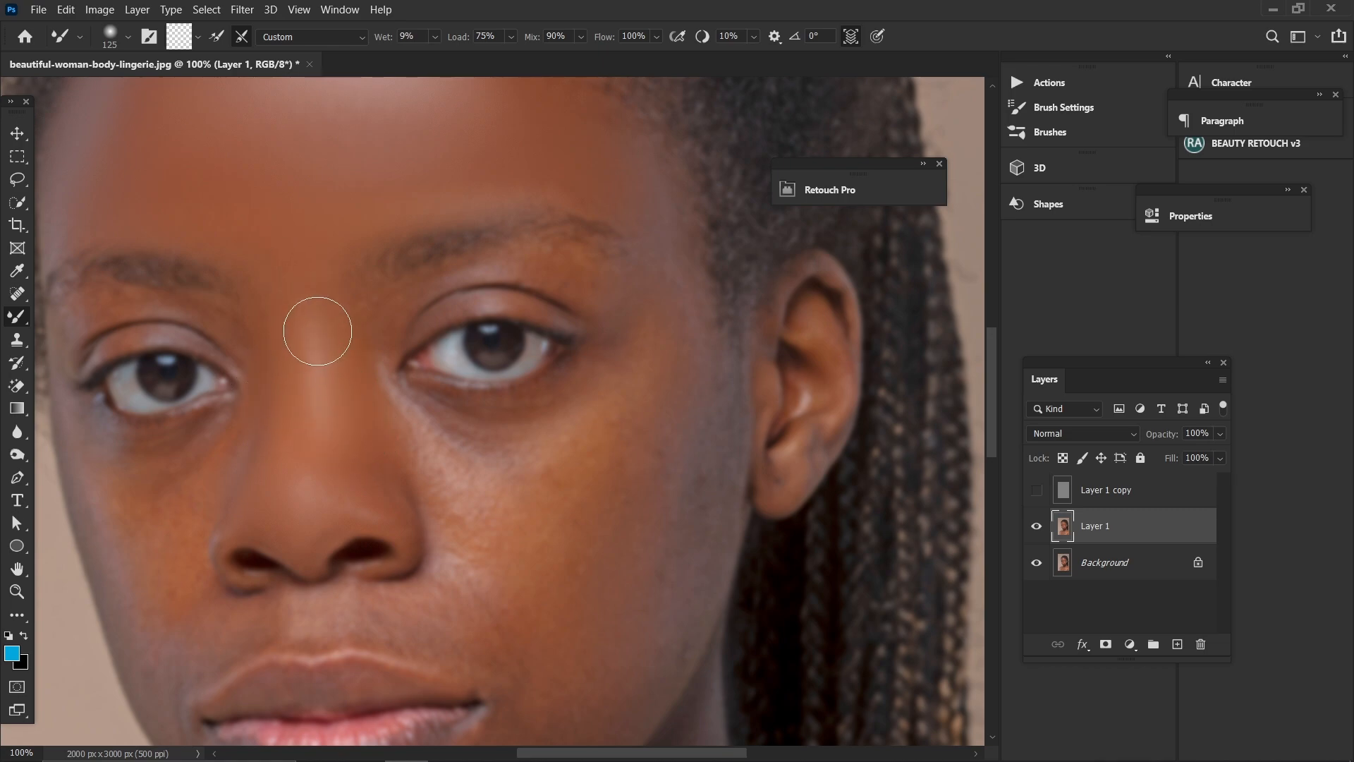
- Enlarge the Mixer Brush to 175 and smooth the large cheek area beside the visible ear on Layer 1
key(h)
drag(701, 423, 547, 387)
key(ctrl+minus)
key(bracketright)
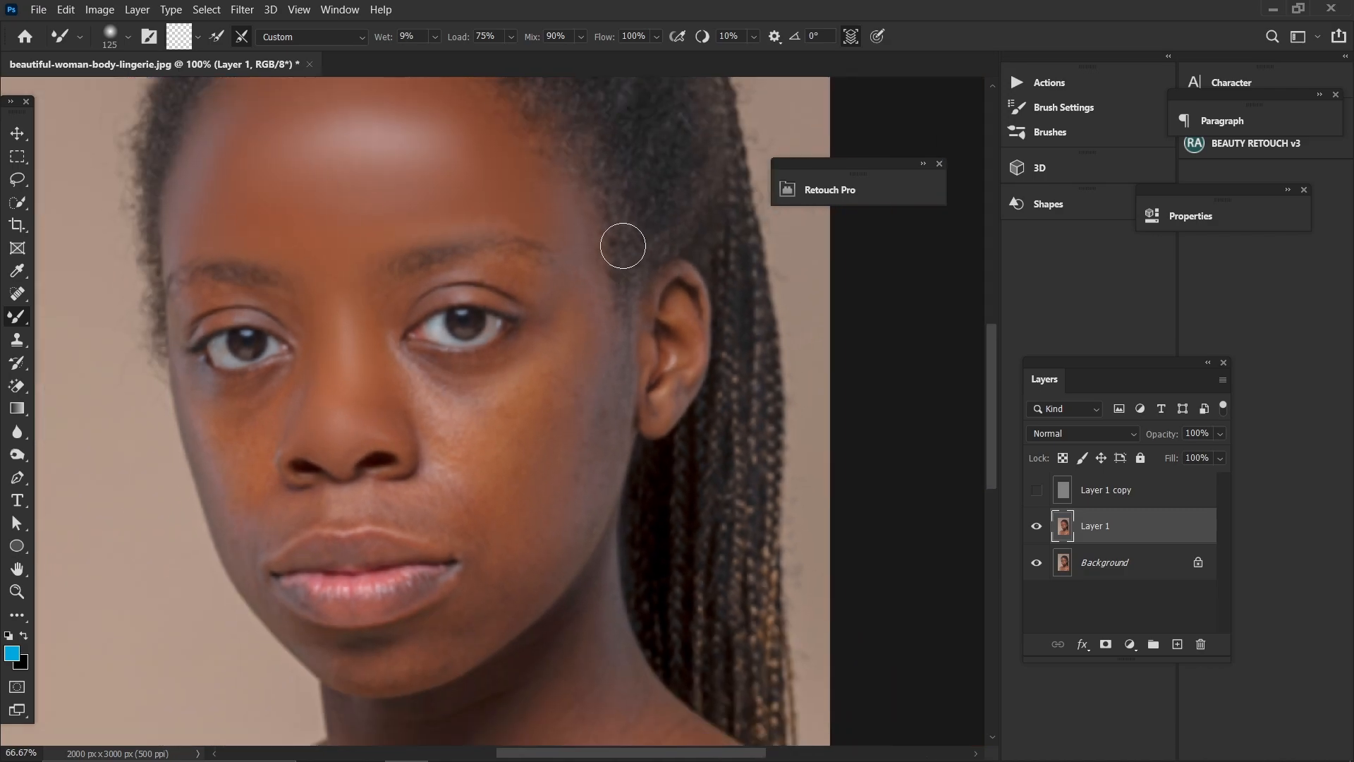
key(bracketright)
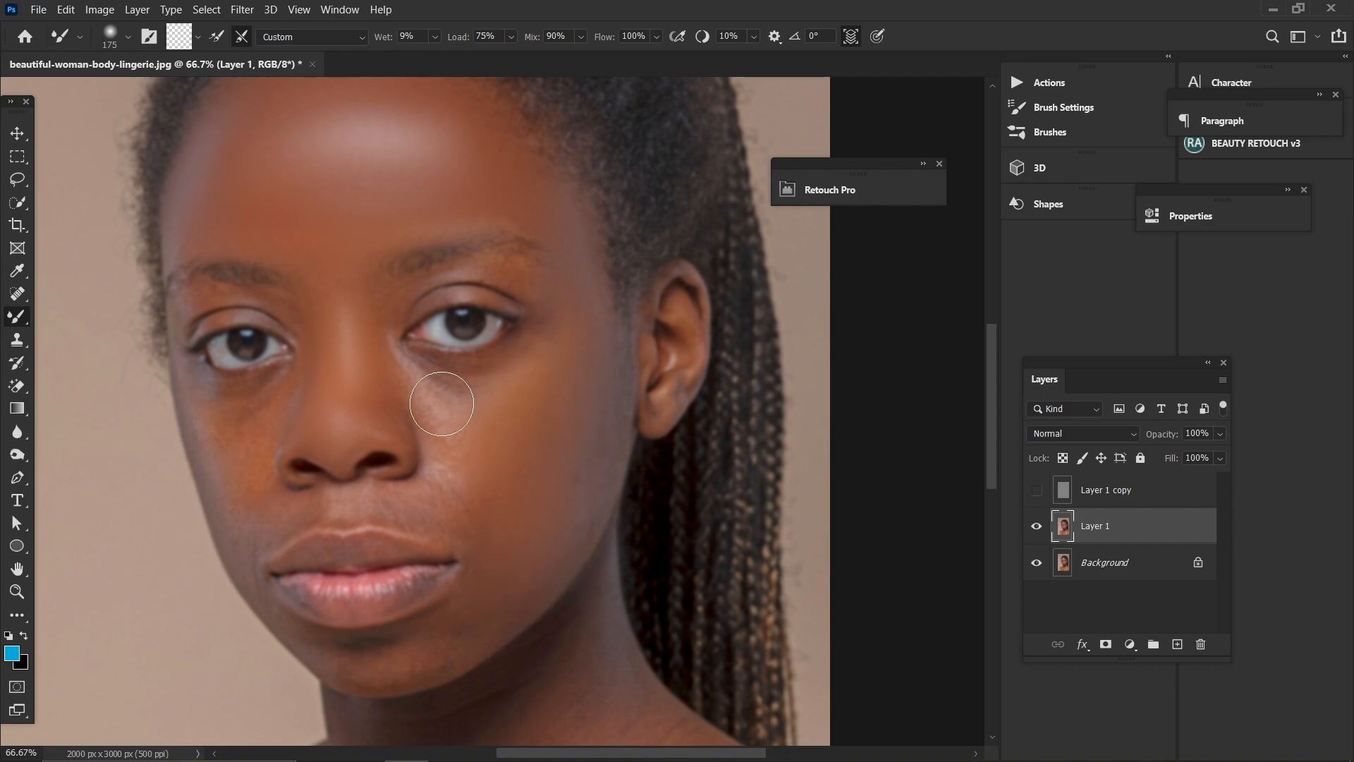
- Blend the skin under the eye and beside the nose with a brush up to 150, checking with Layer 1 copy shown
key(bracketleft)
key(bracketleft)
key(bracketright)
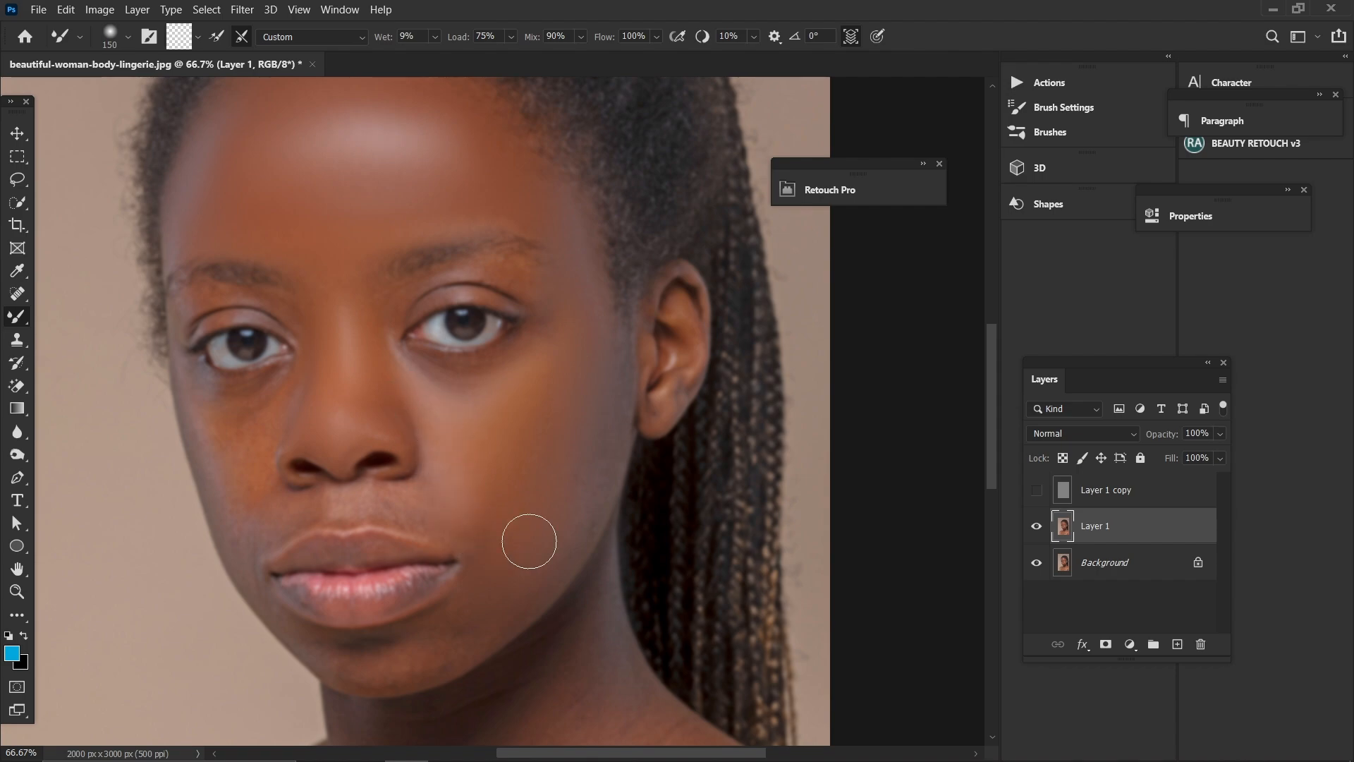
click(1038, 490)
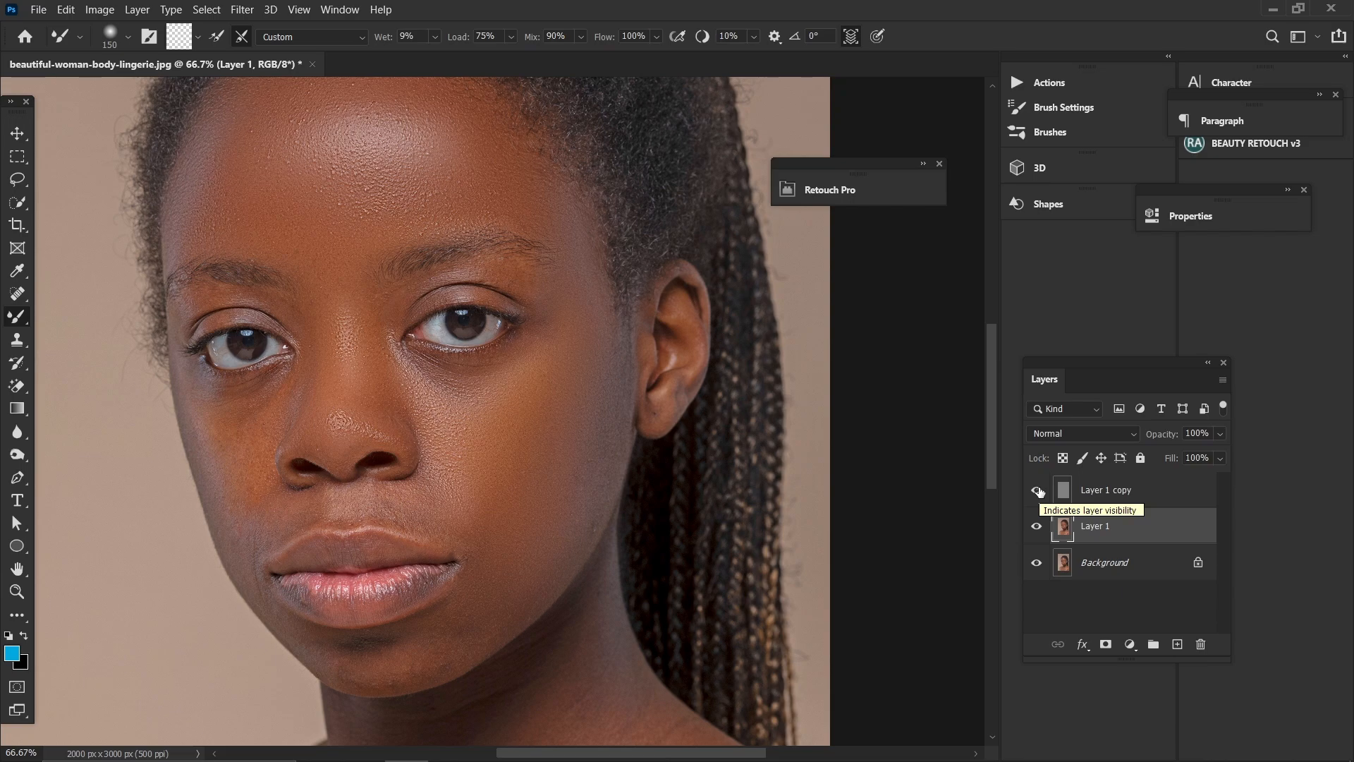
click(1037, 490)
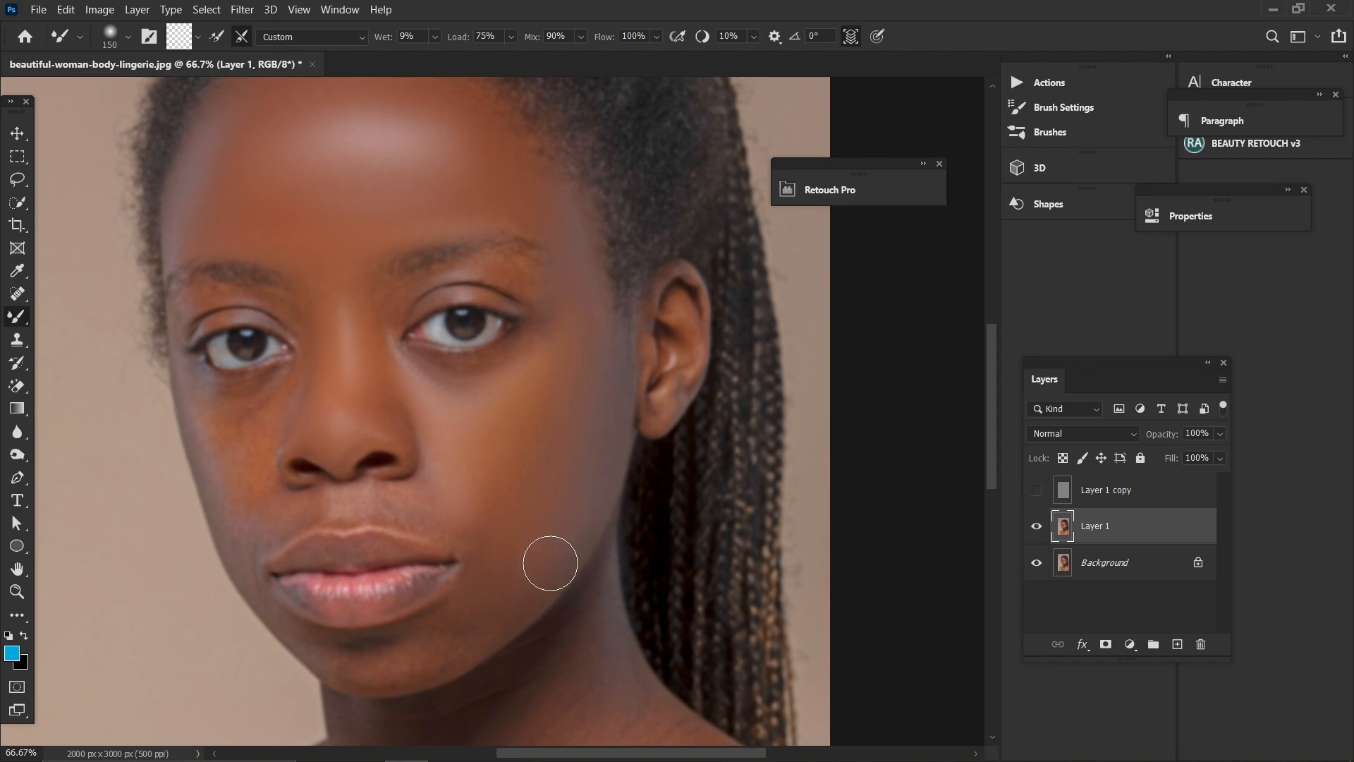
- Smooth the opposite cheek, upper lip and chin on Layer 1, varying the brush size down to 100
key(bracketleft)
key(bracketright)
key(bracketleft)
key(bracketright)
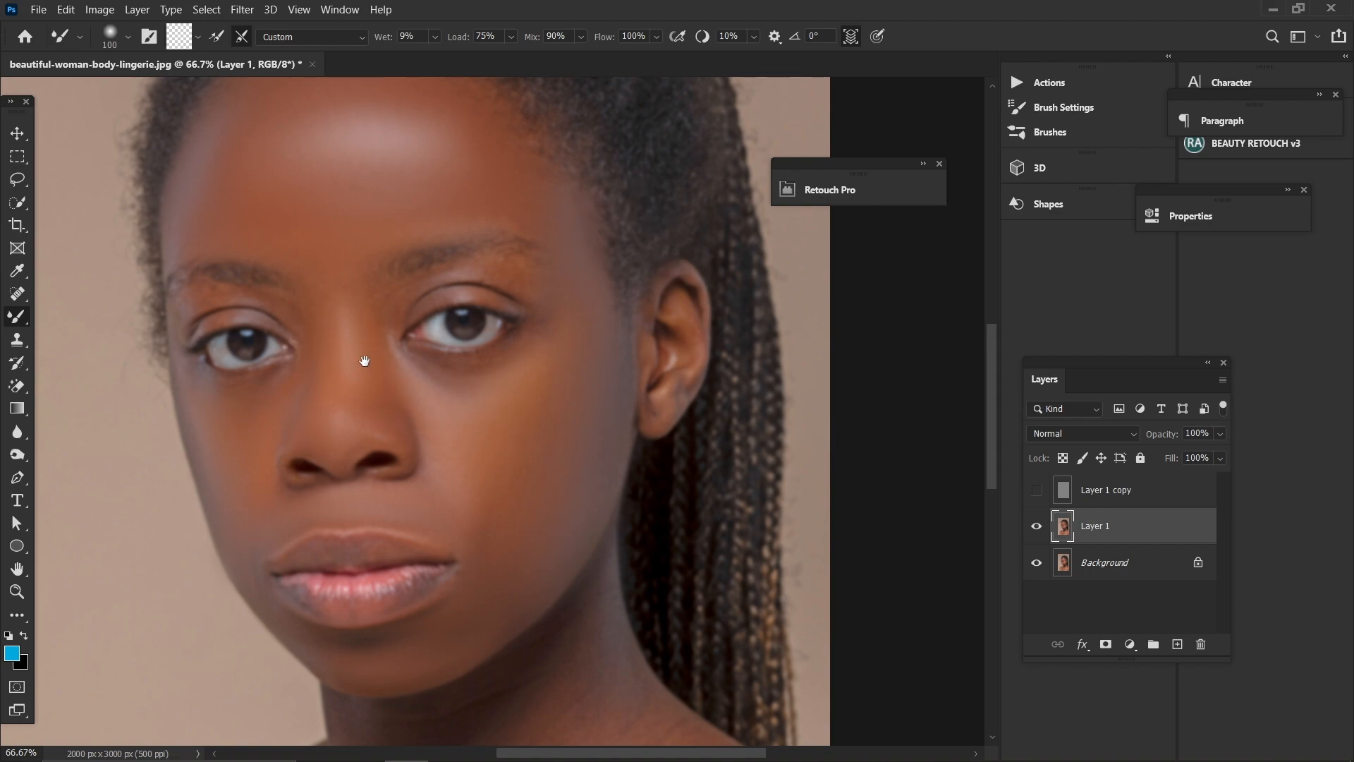
- Show Layer 1 copy and examine the smoothed face with its skin texture at several zoom levels
drag(363, 357, 492, 460)
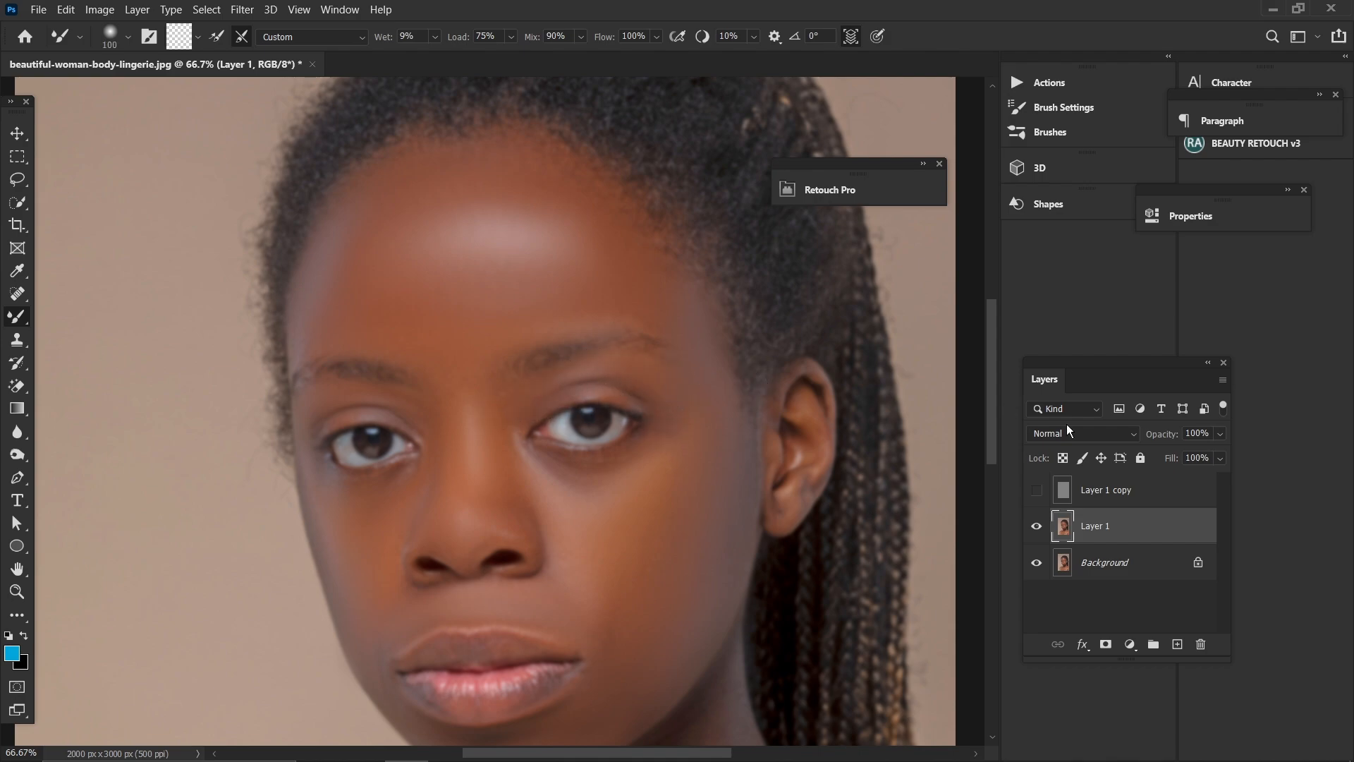
click(1035, 492)
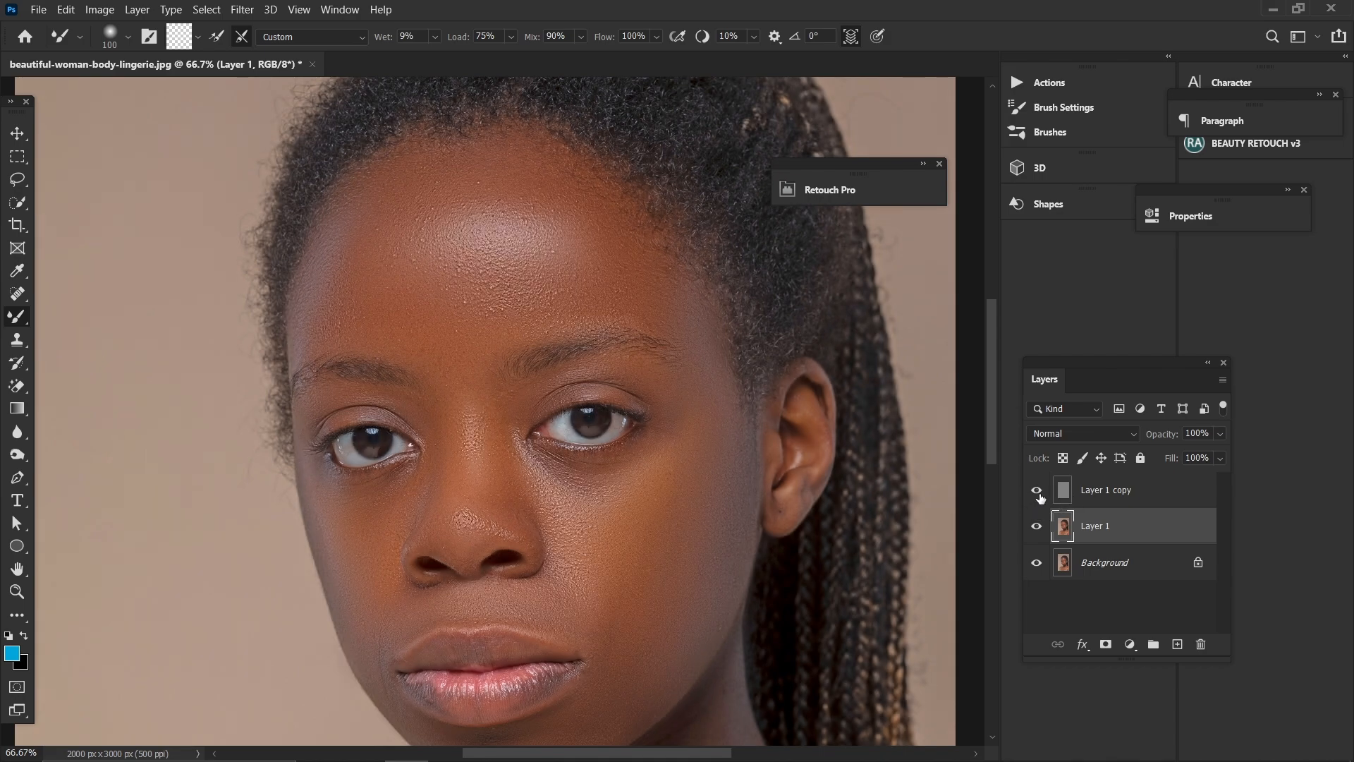
key(ctrl+minus)
key(ctrl+minus)
key(ctrl+minus)
key(ctrl+minus)
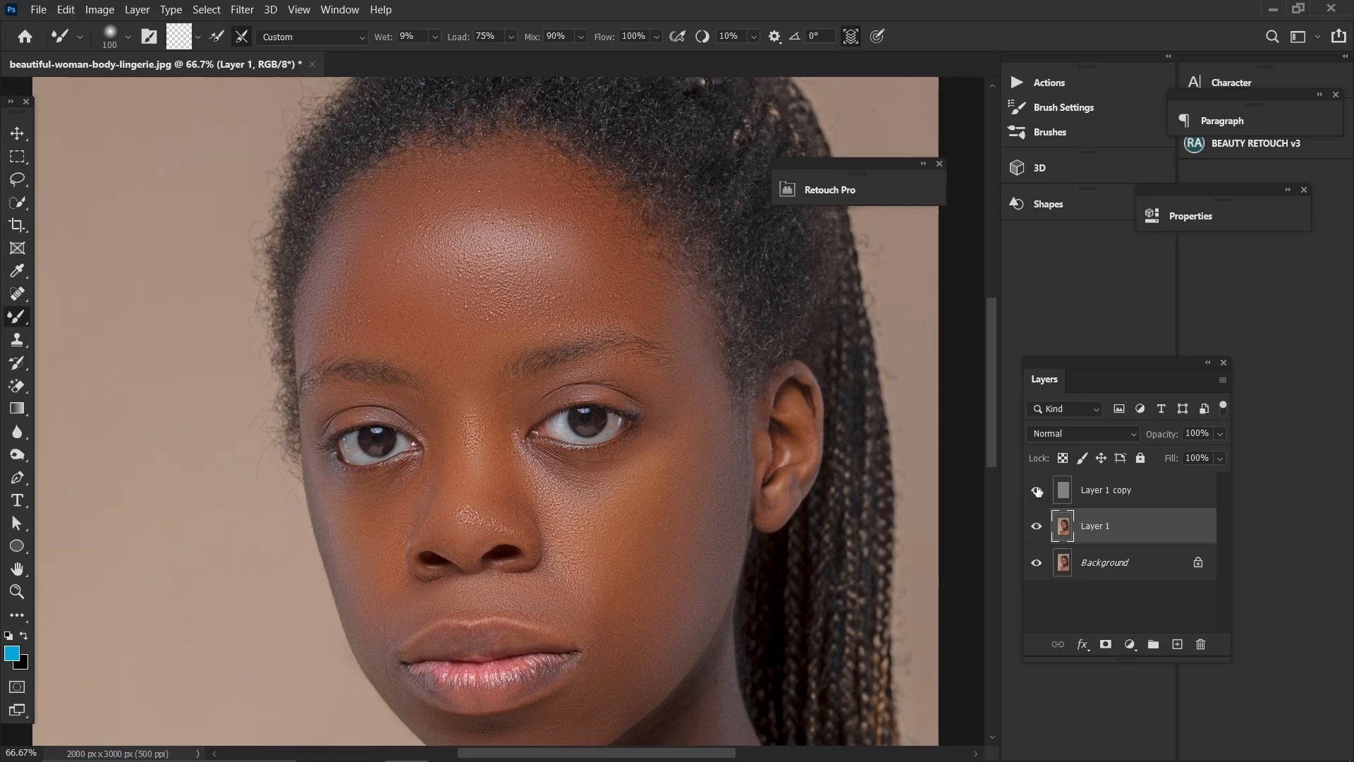
key(ctrl+plus)
key(ctrl+plus)
key(ctrl+plus)
key(ctrl+plus)
key(ctrl+plus)
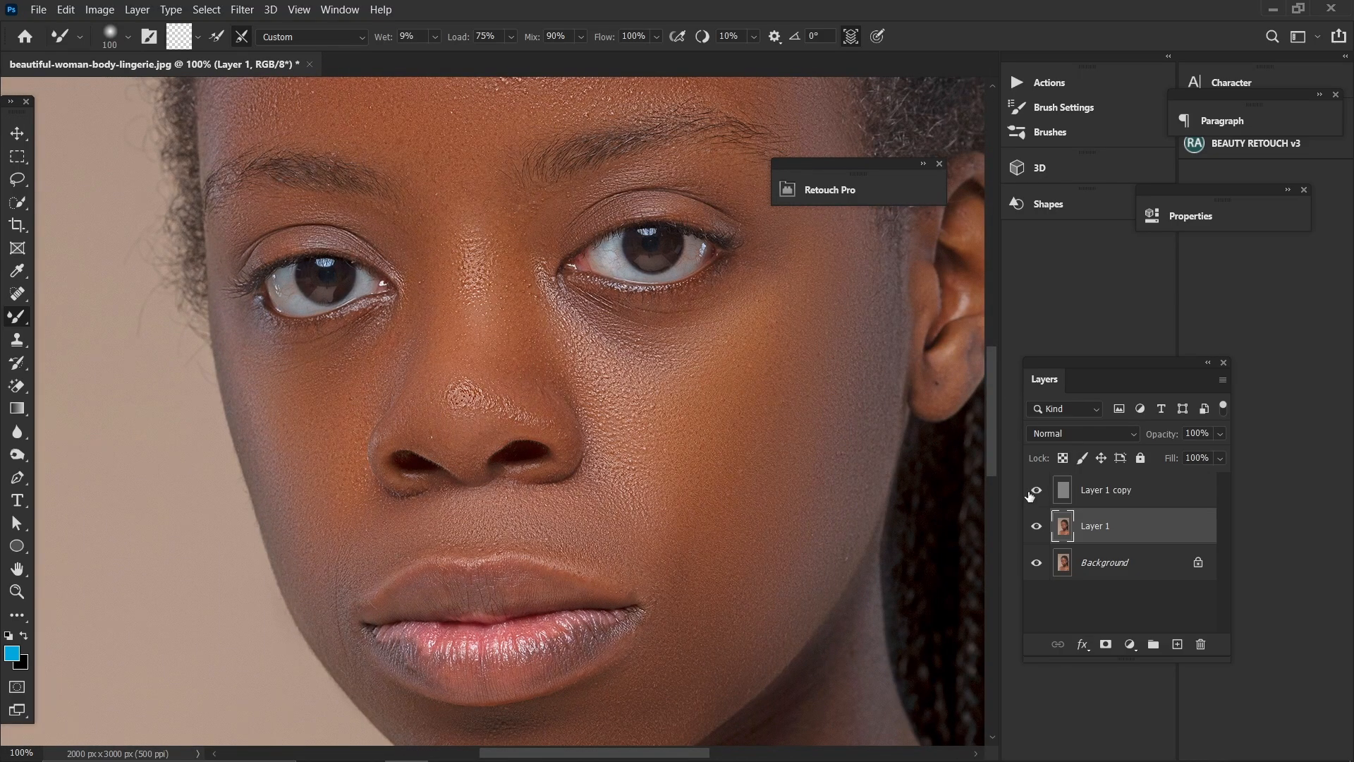
- Hide Layer 1 copy and blend the cheek beside the mouth on Layer 1 with a 175-pixel brush
click(1036, 496)
key(bracketright)
key(bracketright)
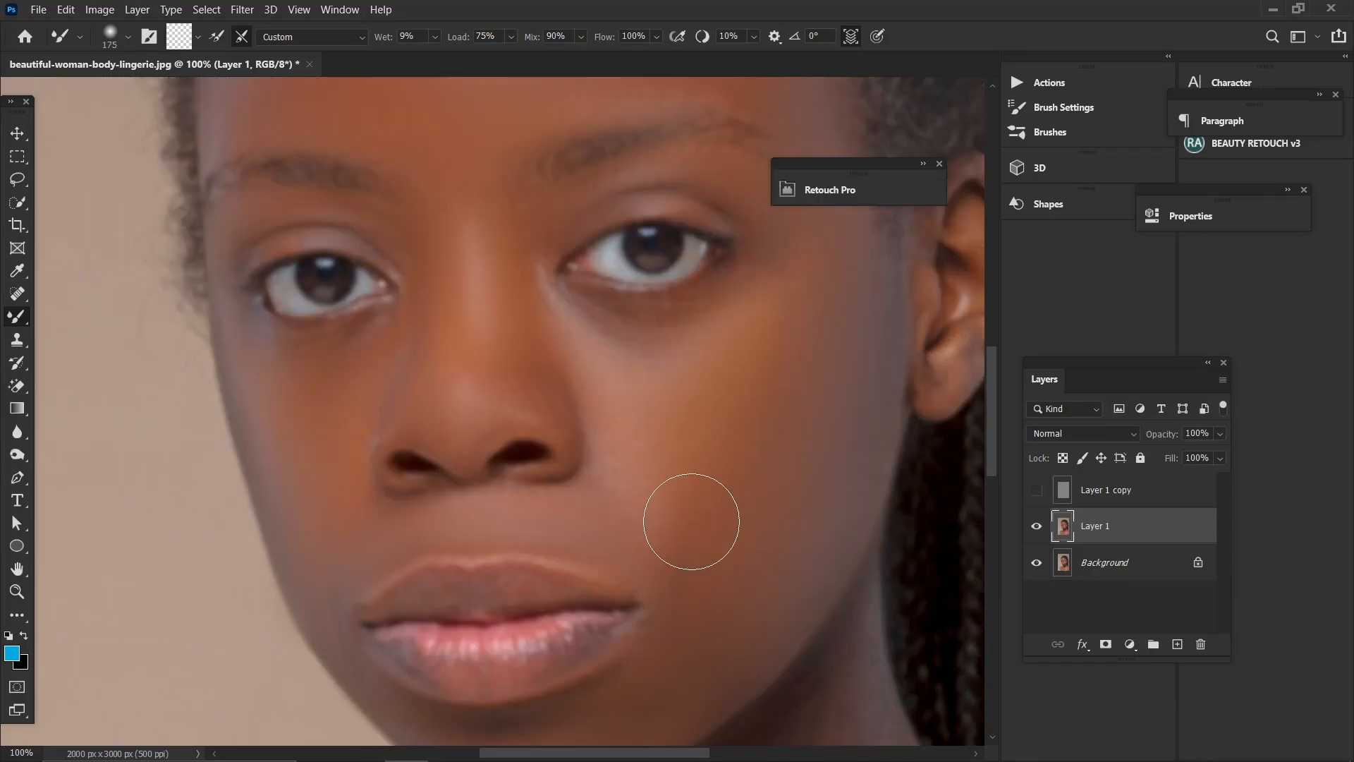
mouse_move(644, 489)
mouse_down()
mouse_move(700, 649)
mouse_move(674, 533)
mouse_move(710, 608)
mouse_move(687, 486)
mouse_move(673, 677)
mouse_move(752, 550)
mouse_up()
- Refine the skin around the eyebrows and lower forehead on Layer 1 with a 100-pixel brush
drag(581, 234, 547, 392)
key(bracketleft)
key(bracketleft)
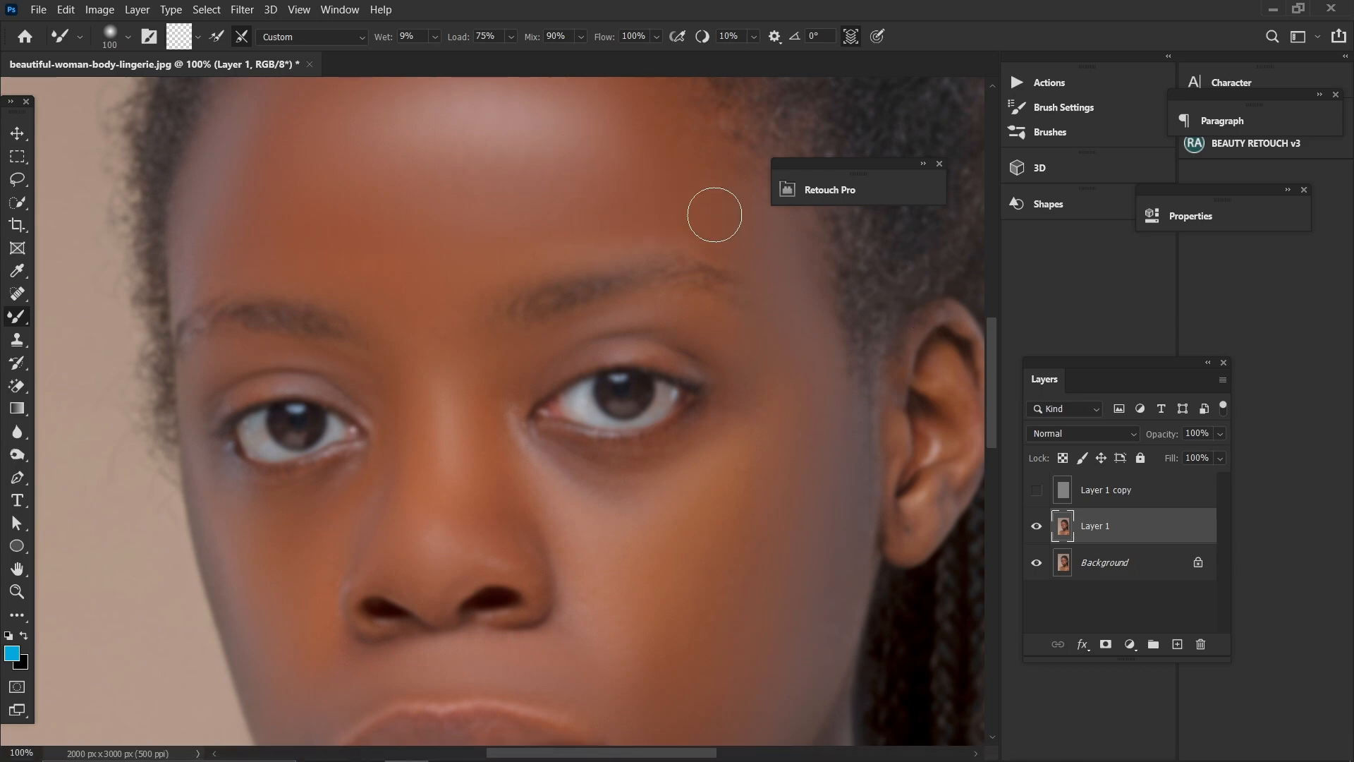
key(bracketright)
- Blend the skin around the mouth corners and chin, reducing the Mixer Brush from 125 to 80
drag(651, 484, 548, 179)
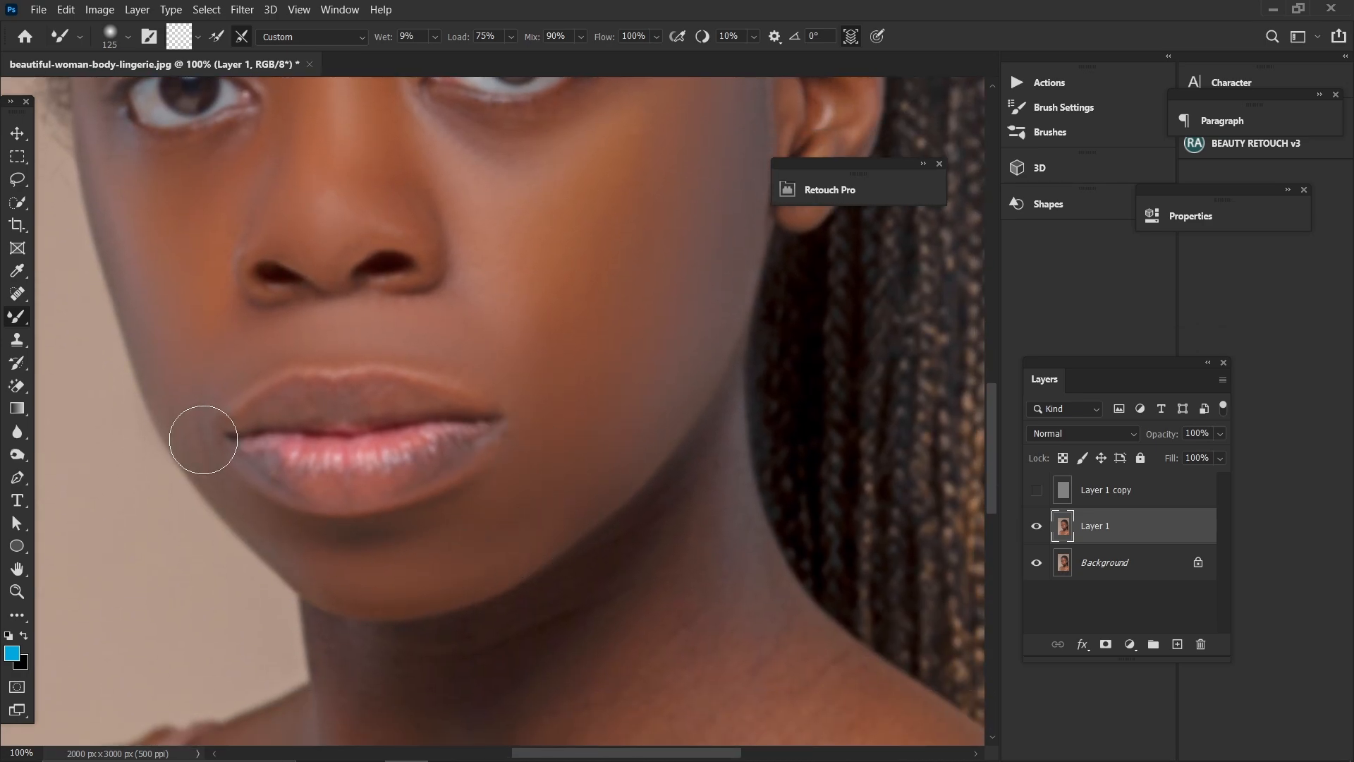
key(bracketleft)
key(bracketleft)
key(bracketleft)
- Blend the shadow and skin tones of the neck on Layer 1, enlarging the Mixer Brush to 250 pixels
key(ctrl+minus)
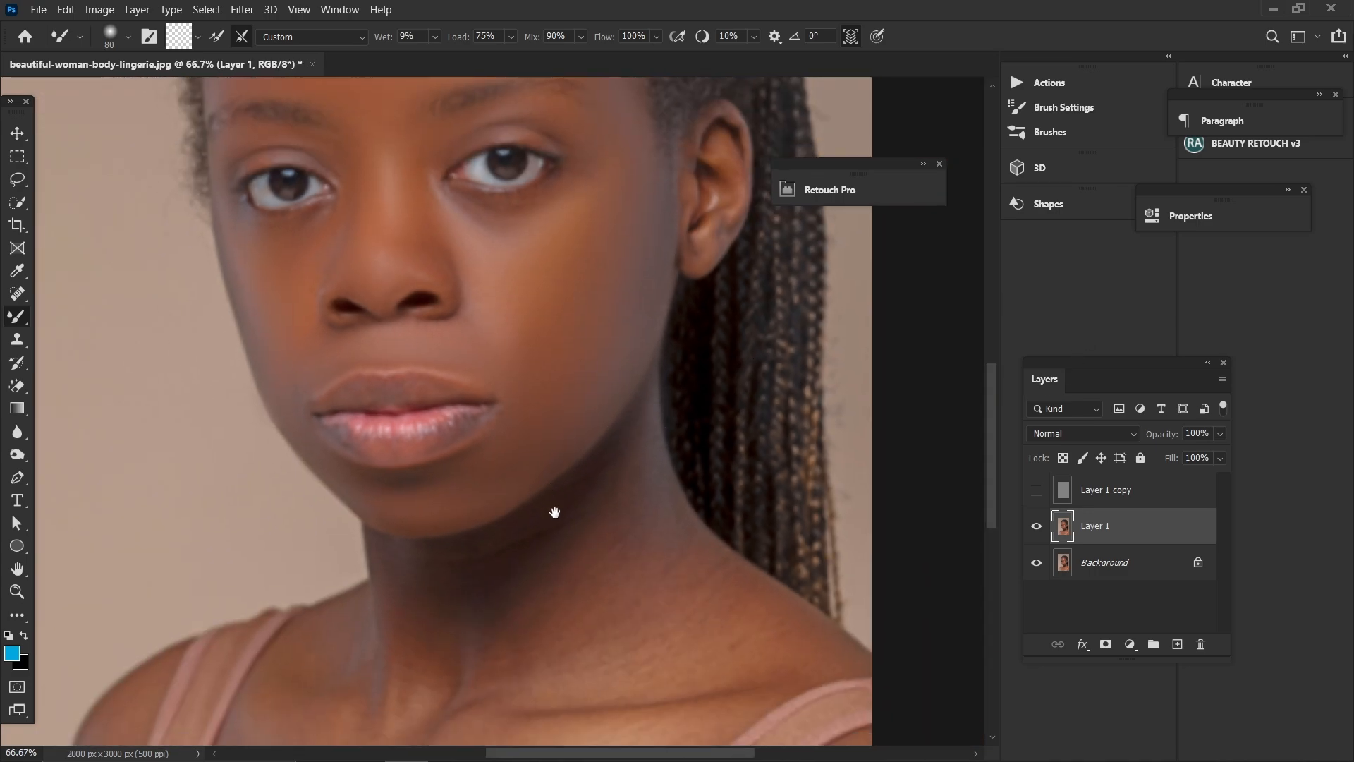
drag(553, 514, 537, 212)
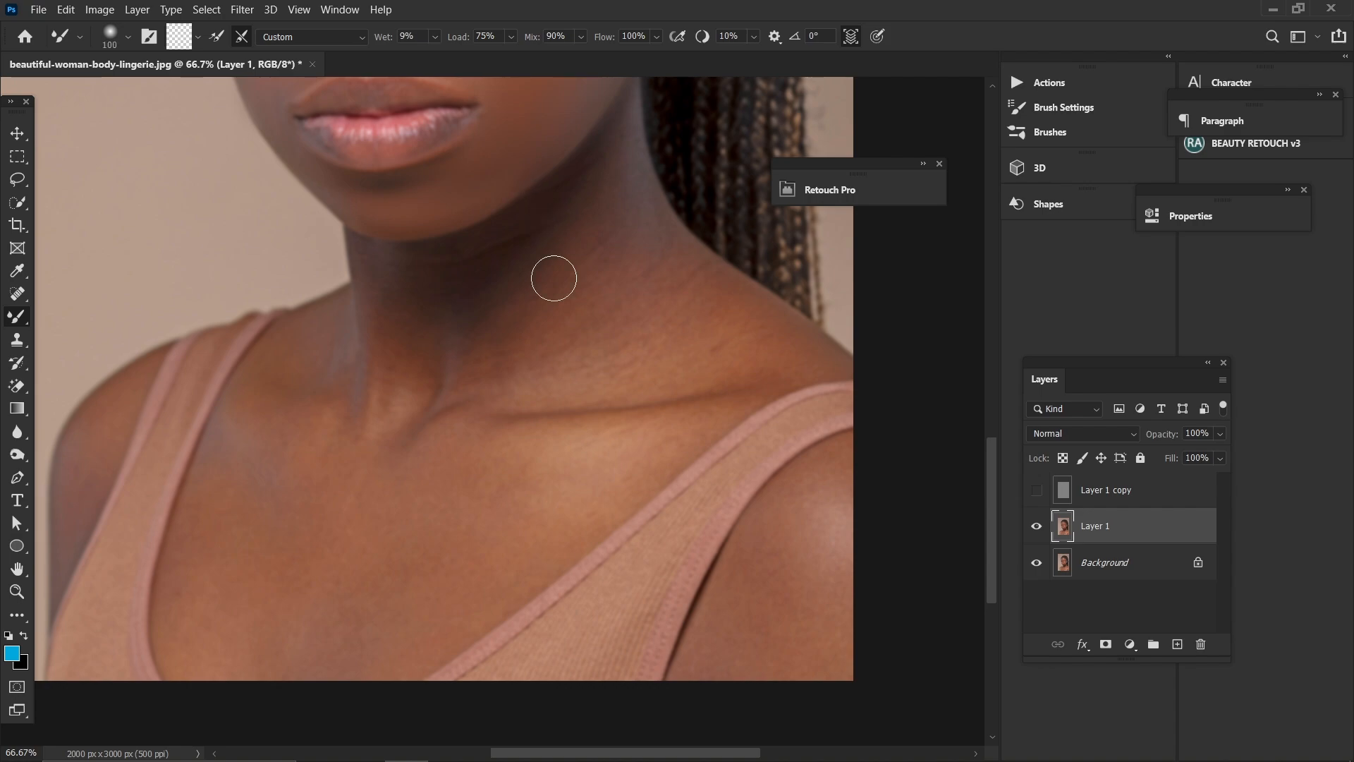
key(bracketright)
key(bracketright)
key(bracketright)
key(bracketright)
key(bracketright)
key(bracketleft)
key(bracketleft)
key(bracketright)
key(bracketright)
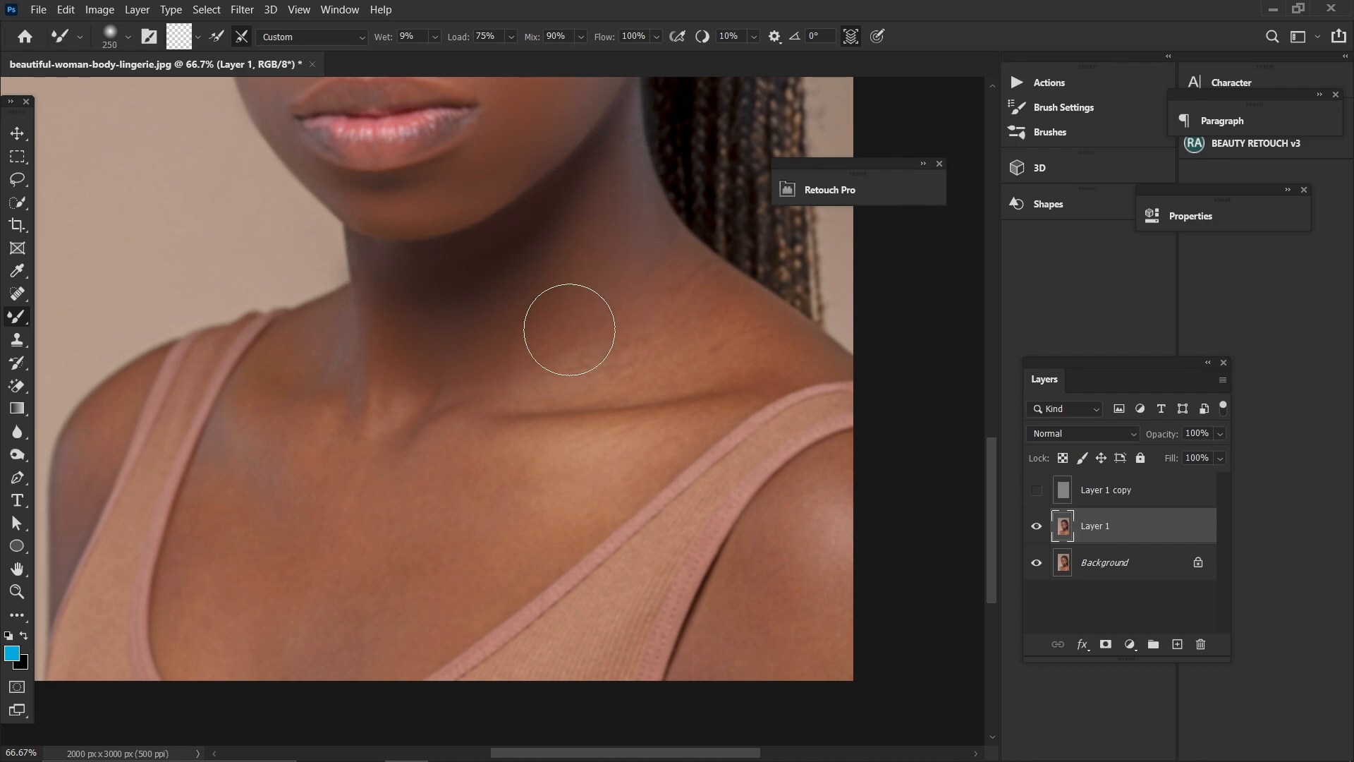
- Smooth the tones of the upper chest on Layer 1 with a 300-pixel Mixer Brush
key(bracketright)
scroll(352, 420, down, 3)
scroll(352, 419, left, 1)
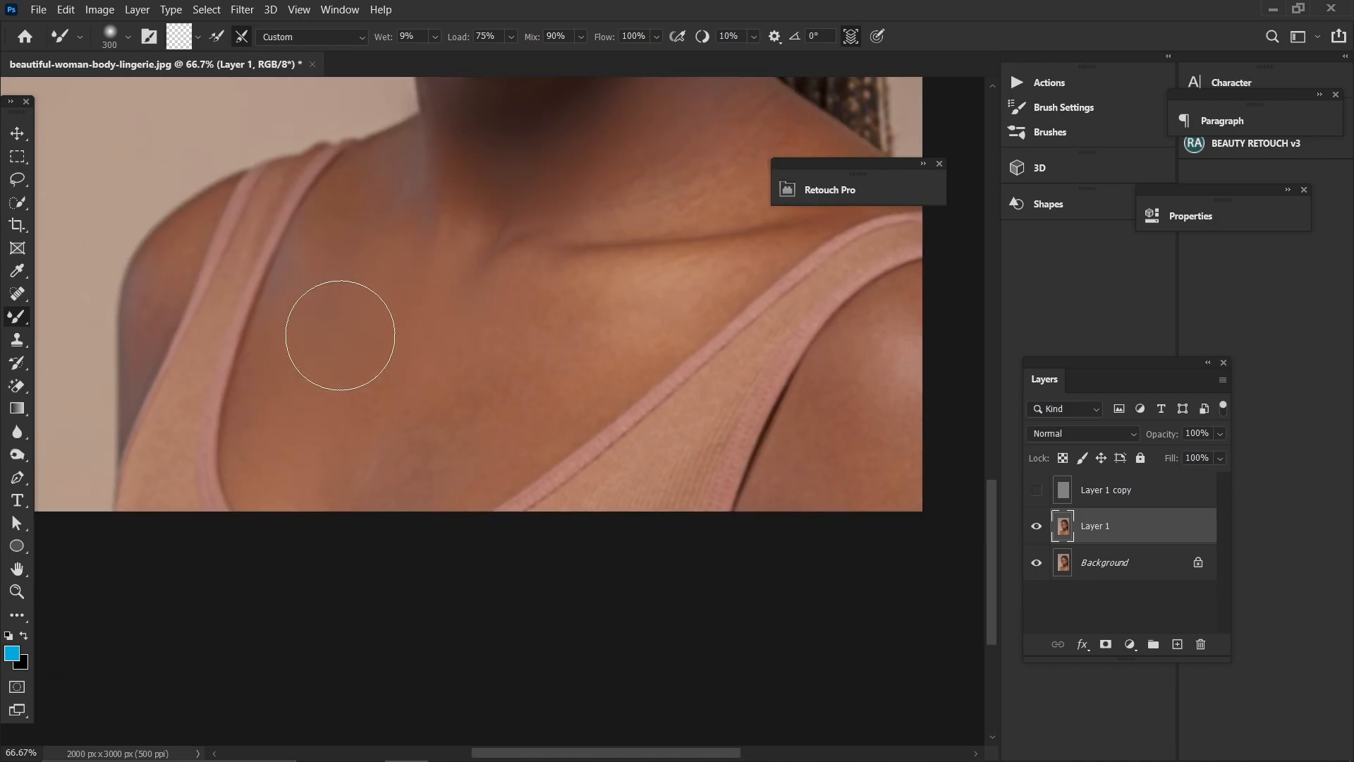
- Blend the skin across the chest, neck base and collarbone on Layer 1 with a 175-pixel brush
key(bracketleft)
key(bracketleft)
key(bracketleft)
drag(570, 295, 463, 408)
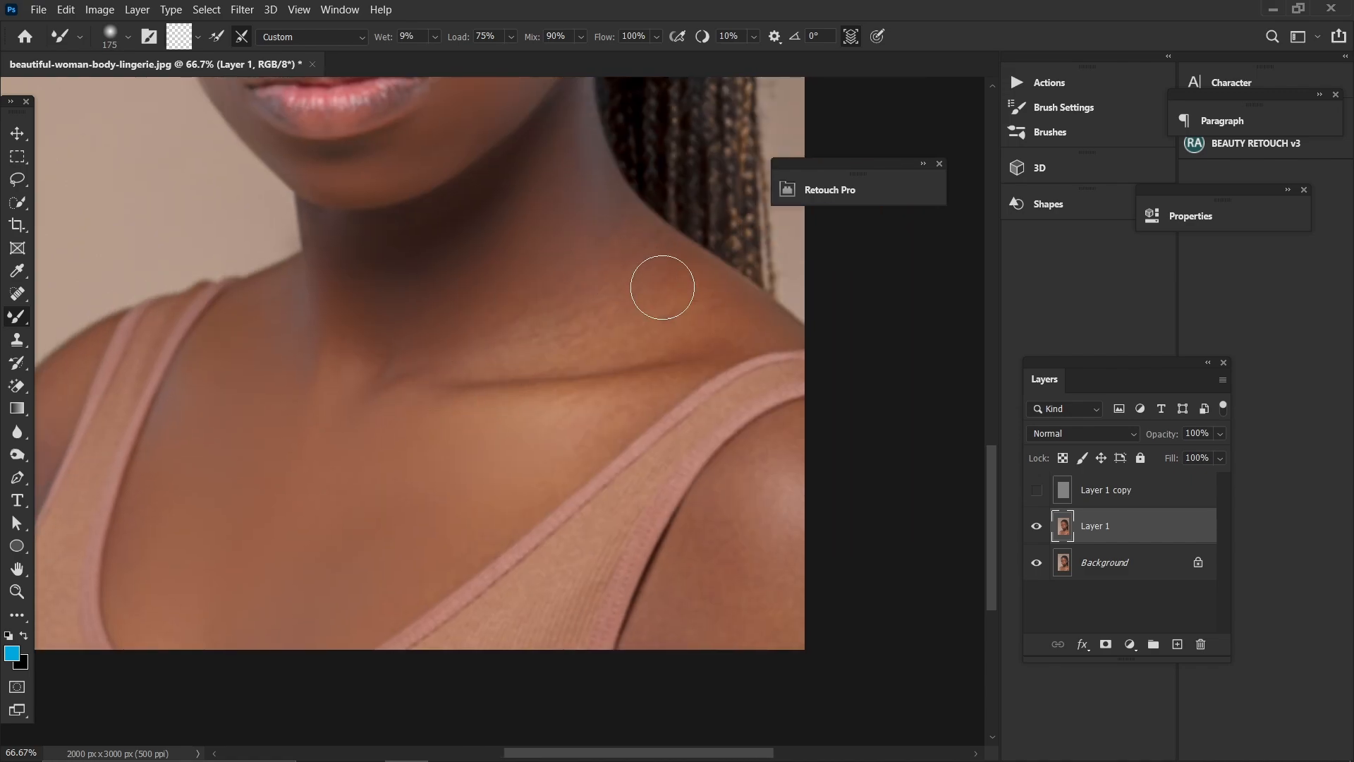
key(bracketright)
key(bracketleft)
drag(456, 433, 505, 301)
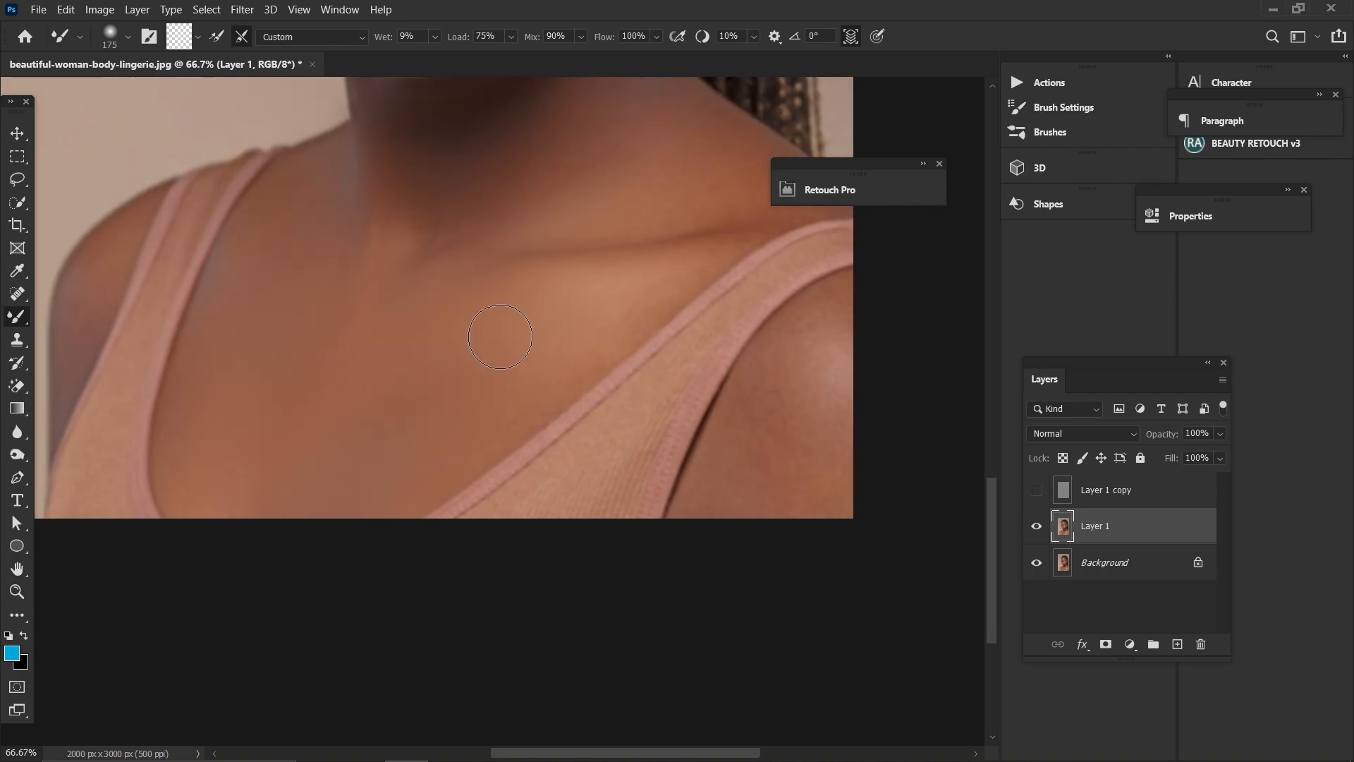
- Soften the collarbone crease and the slope from neck to shoulder on Layer 1 with a 150-pixel brush
key(bracketleft)
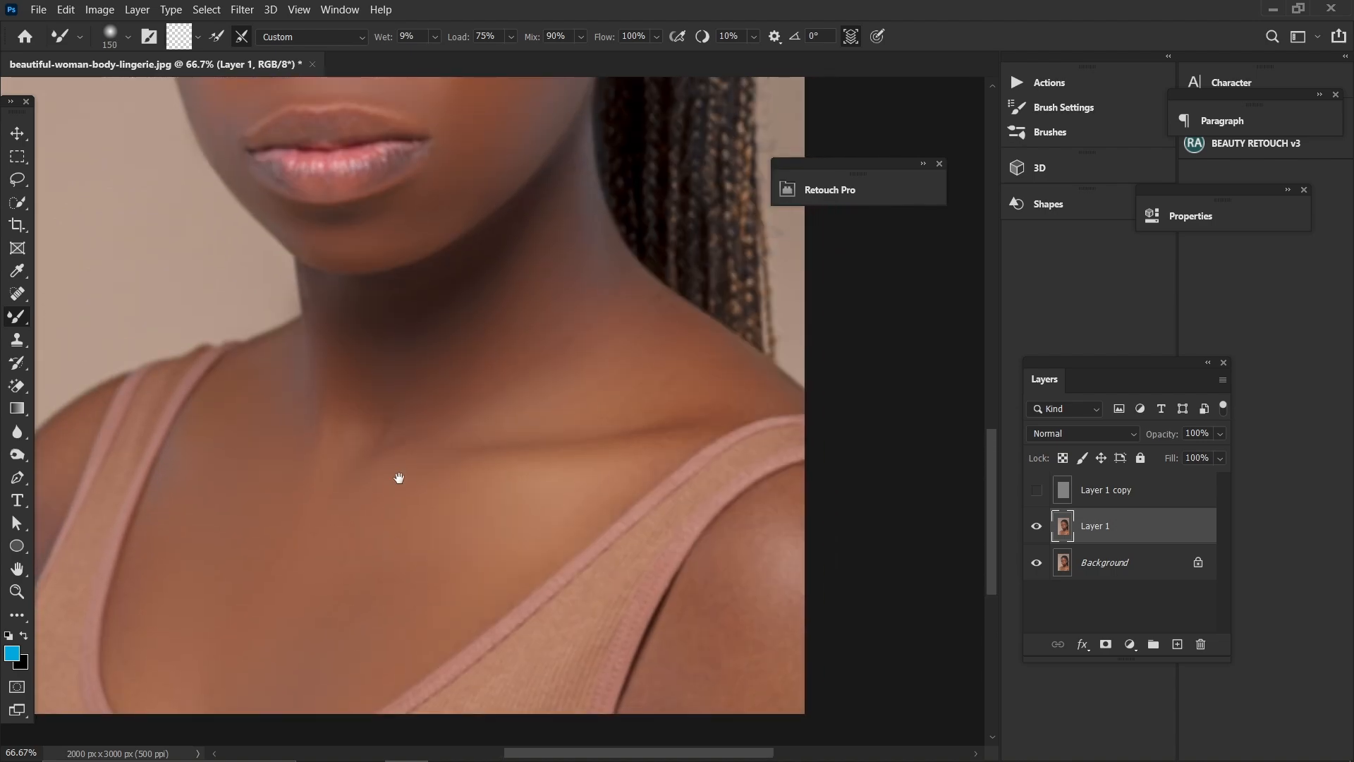
drag(438, 325, 400, 478)
key(bracketleft)
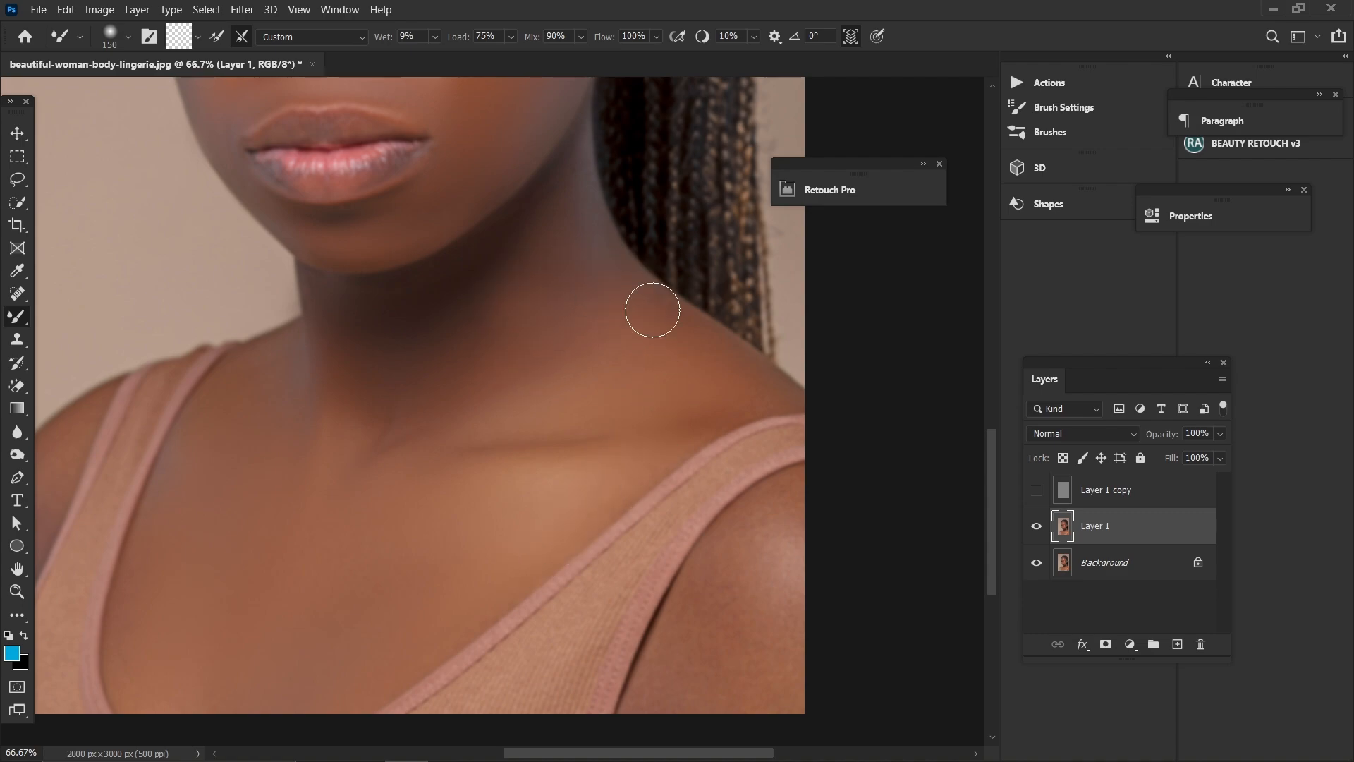
drag(436, 618, 522, 398)
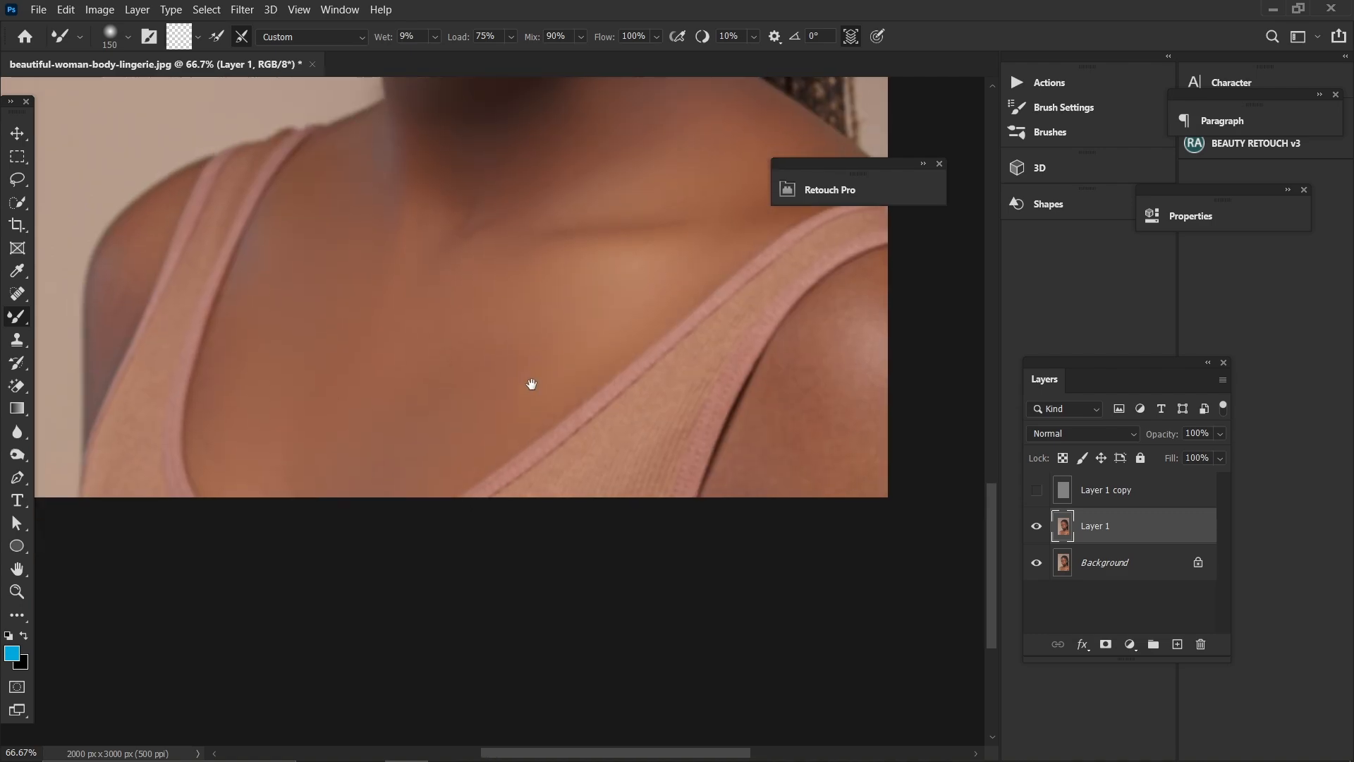
- Blend the shoulder outside the strap and the skin beside the neck, raising the brush size from 100 to 150
drag(260, 336, 436, 394)
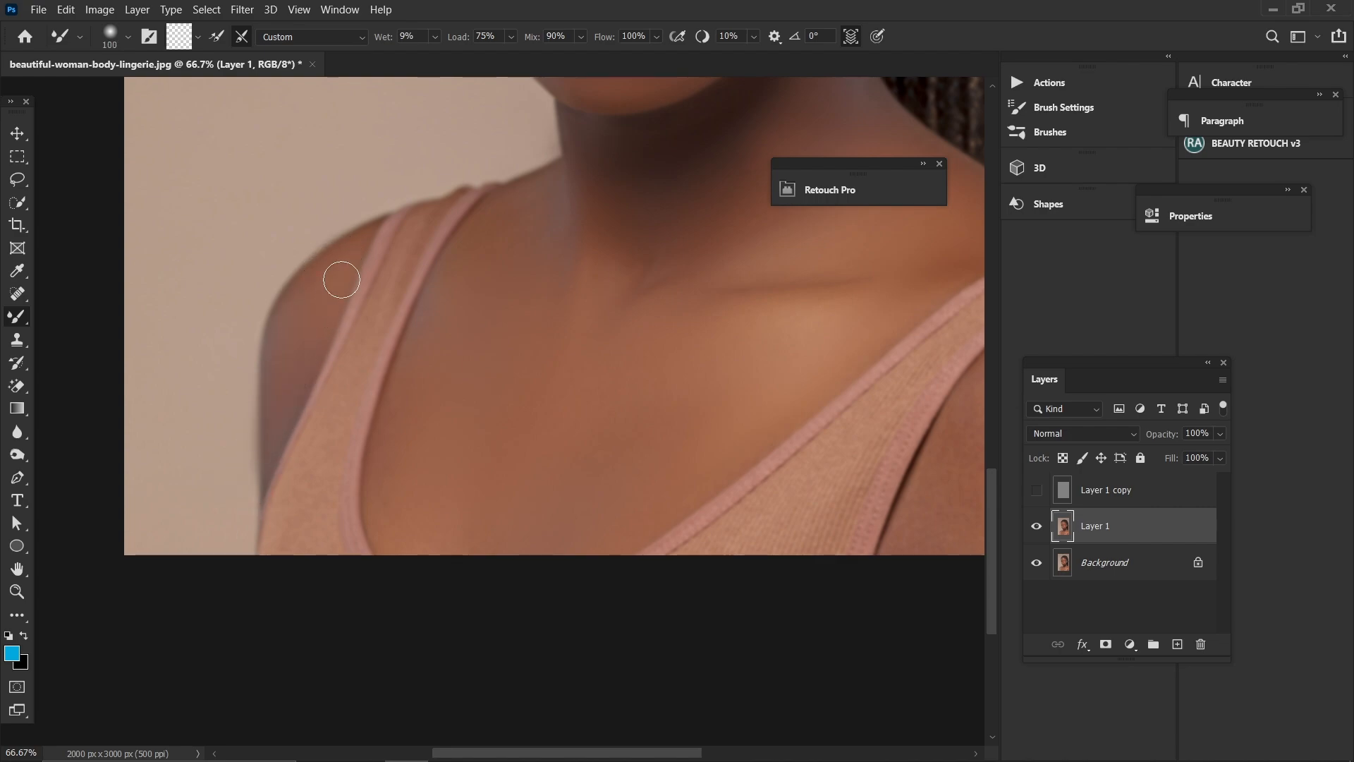
drag(584, 233, 430, 358)
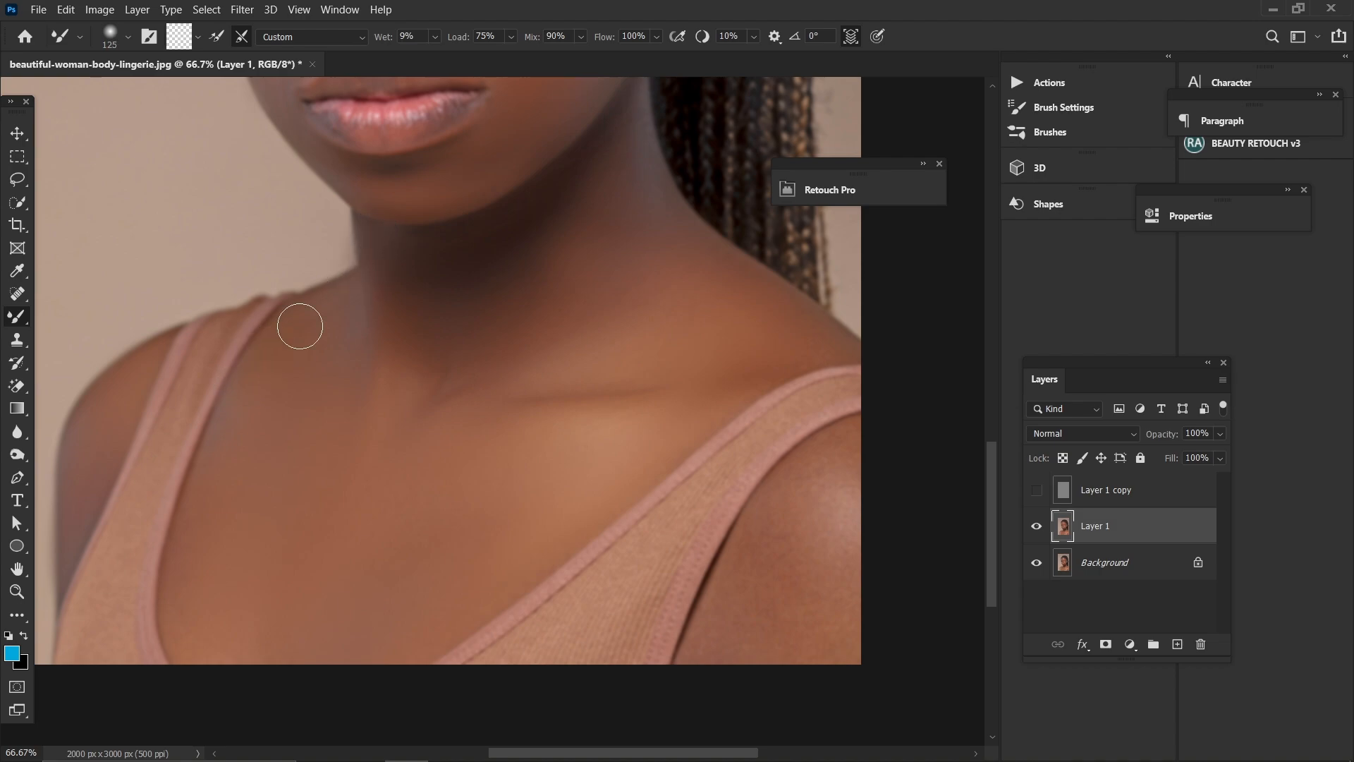
key(bracketright)
scroll(378, 442, right, 3)
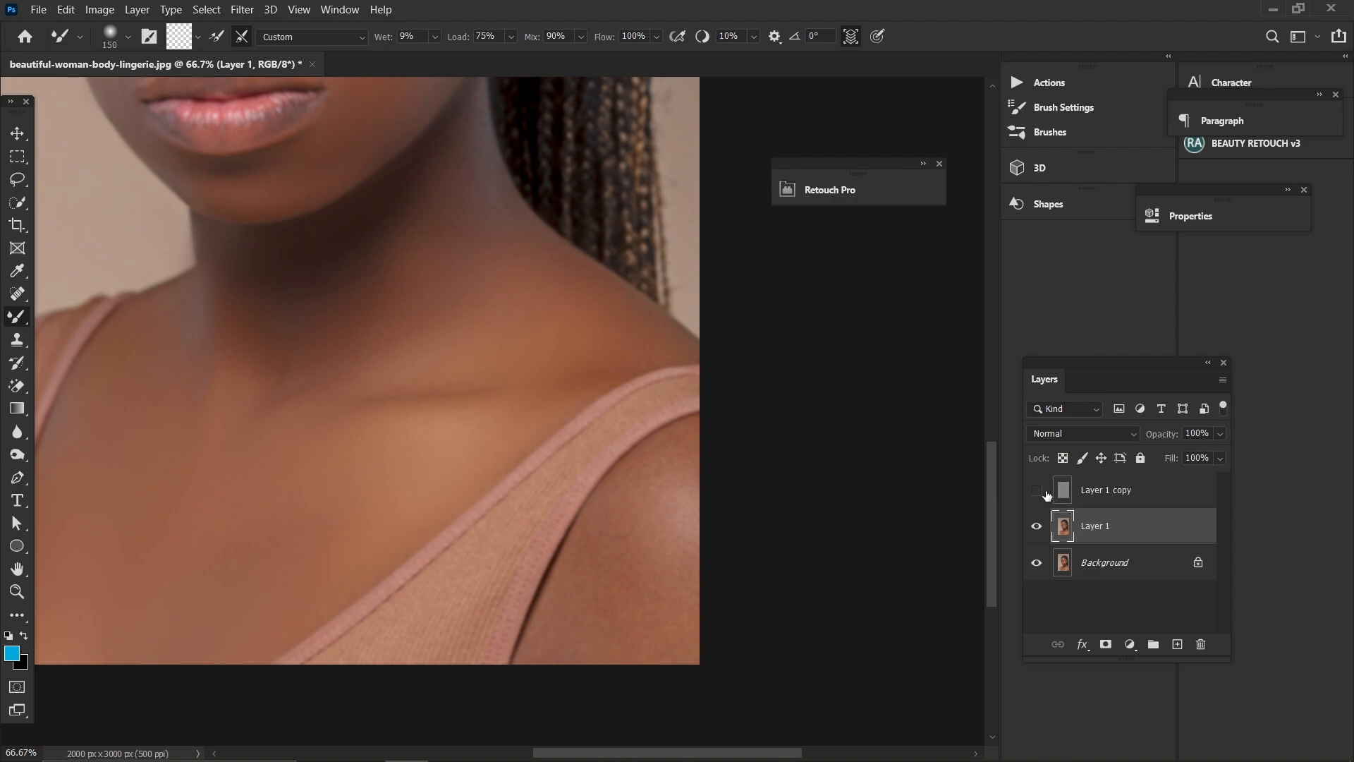
- Show Layer 1 copy and examine the smoothed neck and chest with their skin texture at reduced zoom
click(1037, 491)
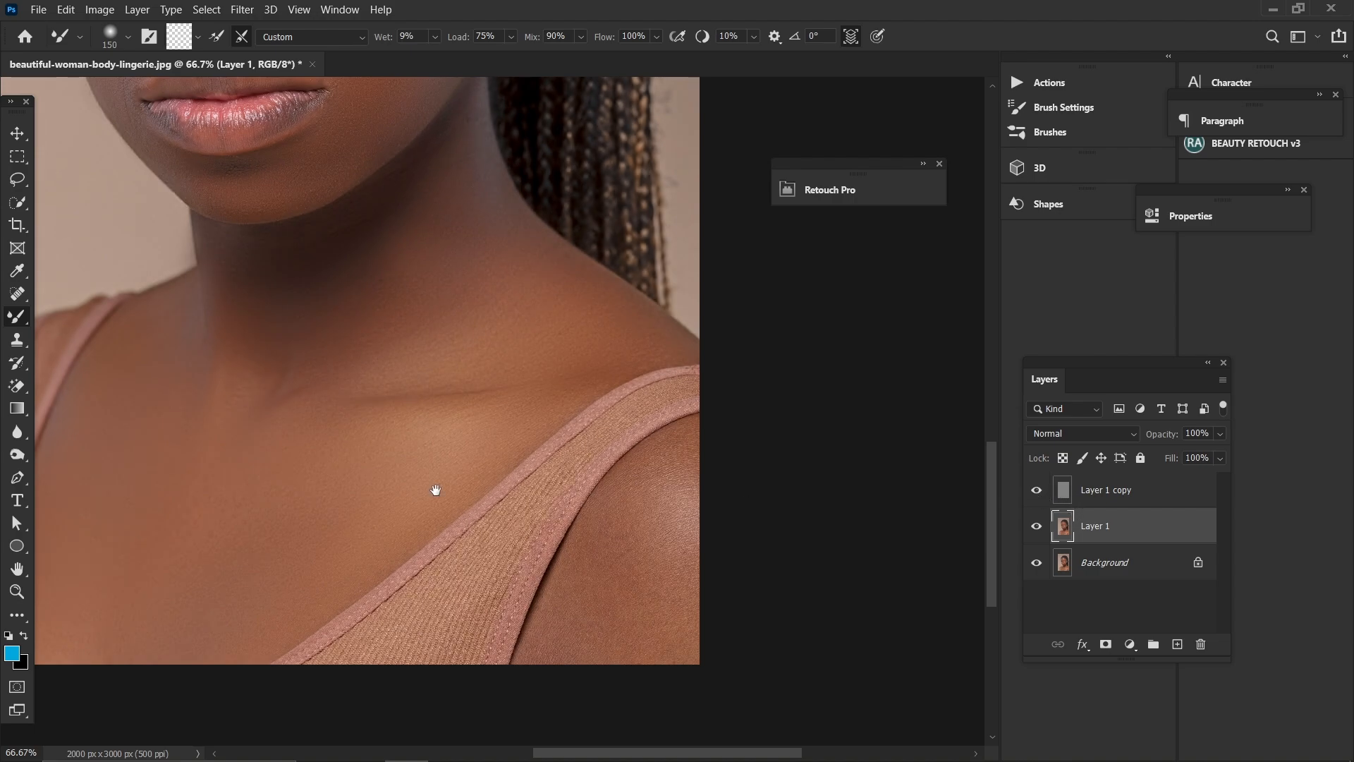
drag(436, 490, 539, 410)
scroll(919, 398, down, 2)
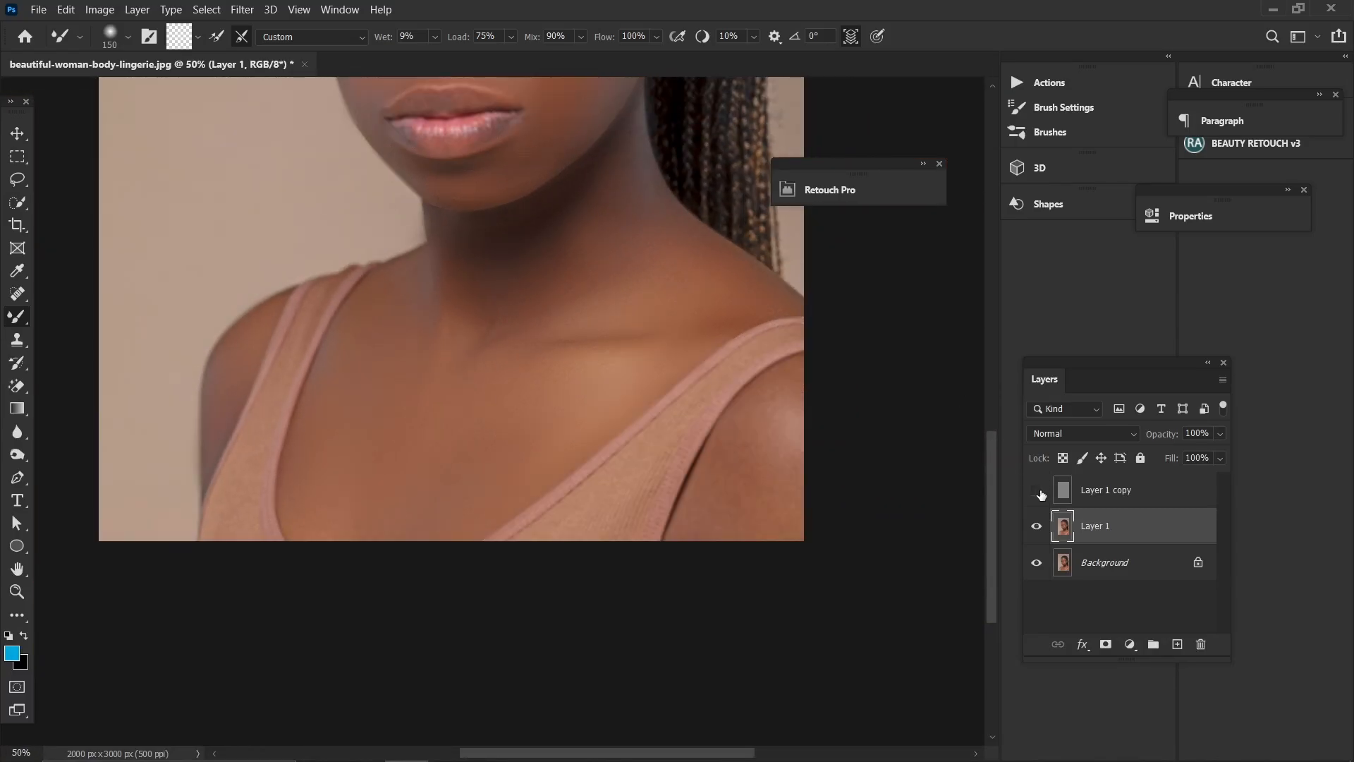
key(ctrl+minus)
key(ctrl+plus)
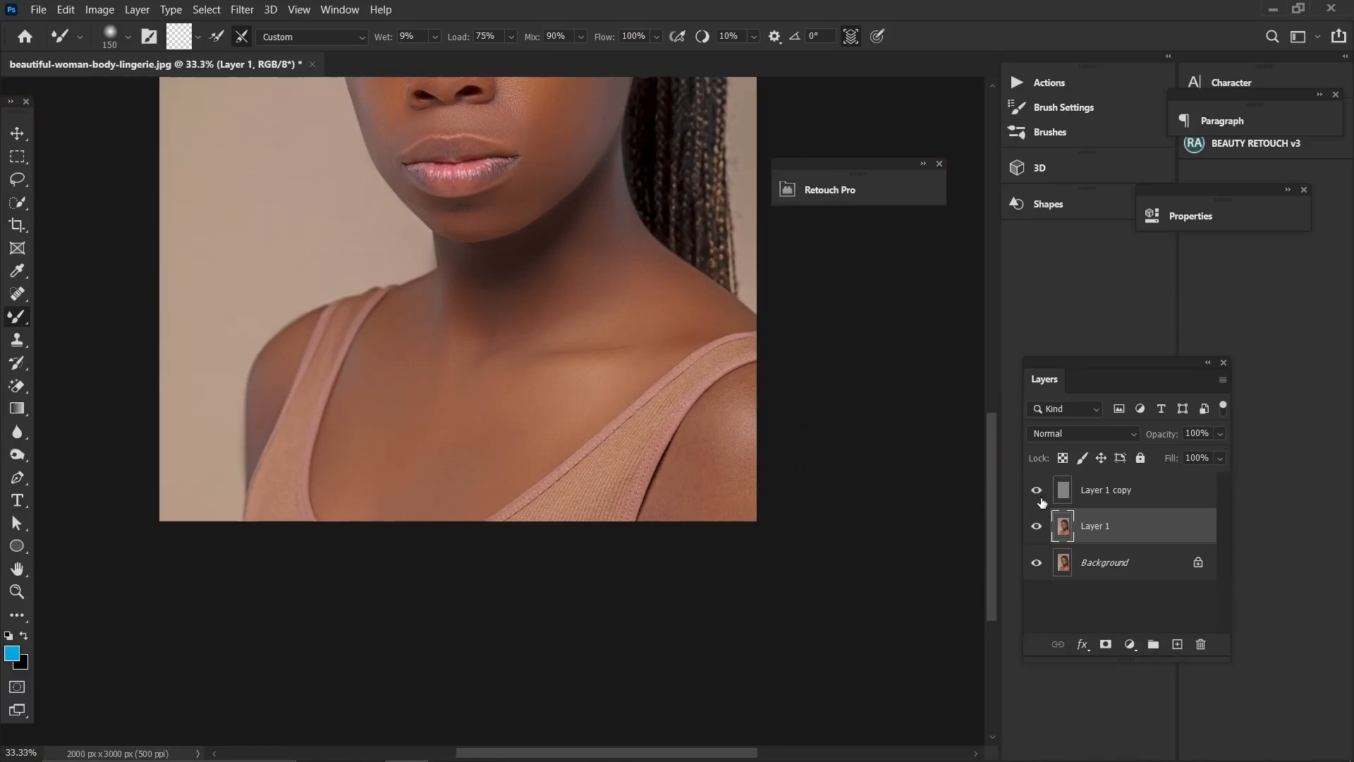
- Hide Layer 1 copy and even out the chest tones on Layer 1 with a 175-pixel brush
click(1036, 491)
key(bracketright)
key(bracketright)
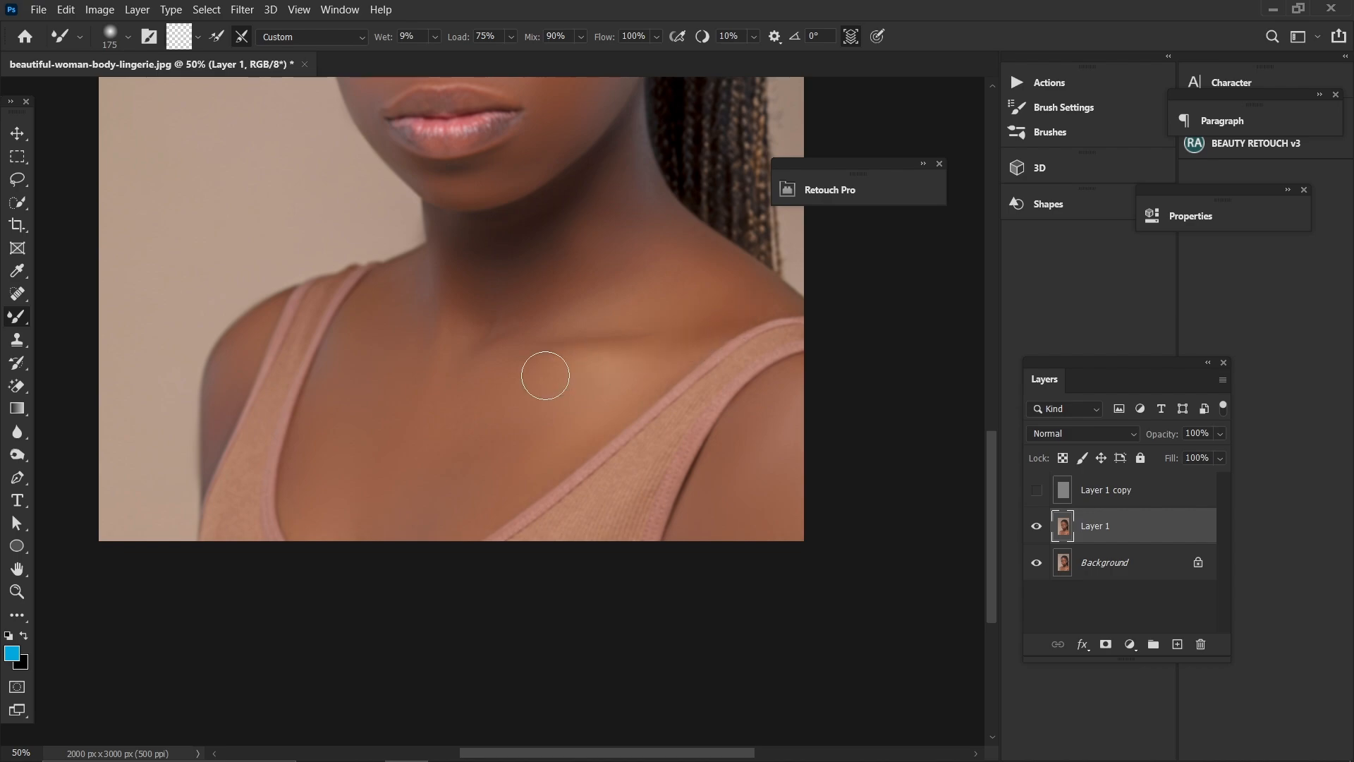
key(bracketleft)
- Blend the cheek and temple beside the ear on Layer 1 at 100% zoom with a 100-pixel brush
scroll(480, 330, up, 8)
scroll(496, 281, left, 1)
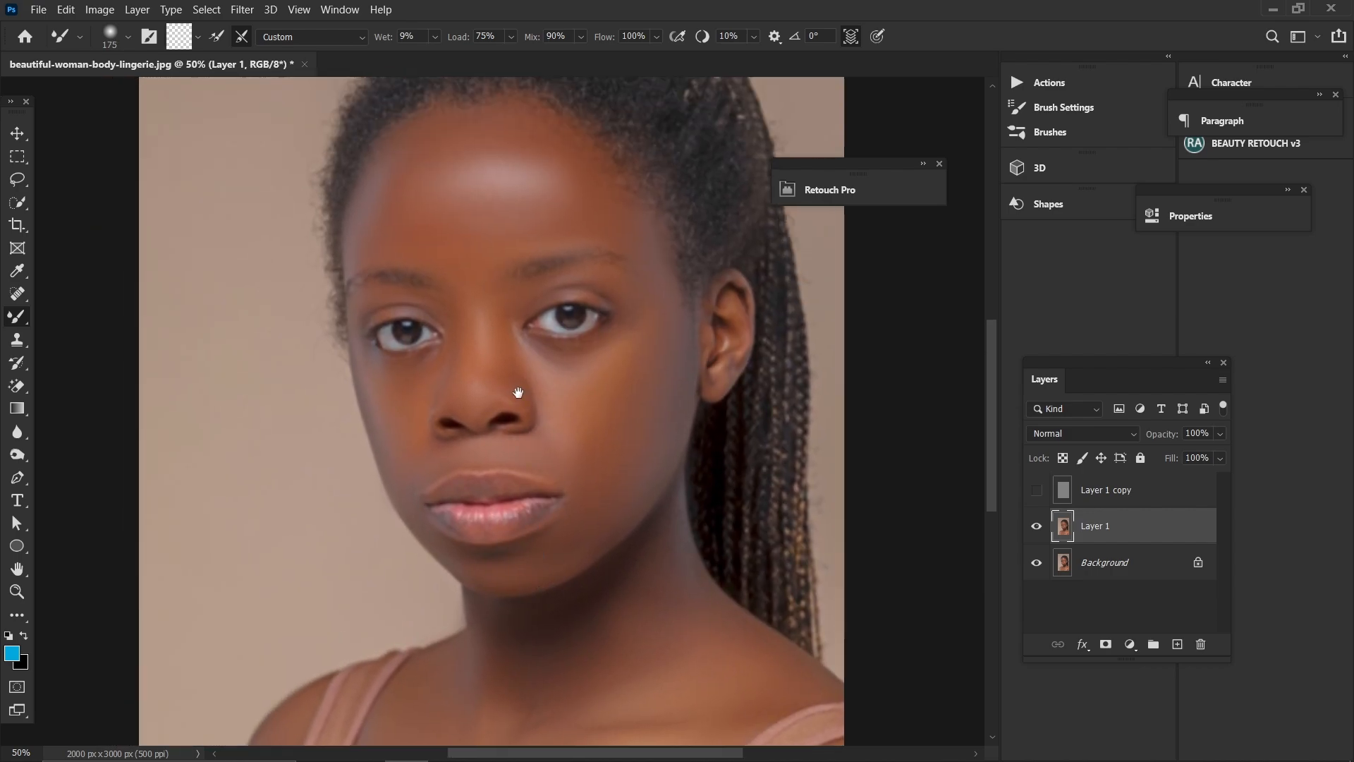
key(ctrl+plus)
drag(753, 314, 498, 326)
key(ctrl+plus)
key(bracketleft)
key(bracketleft)
key(bracketleft)
key(bracketleft)
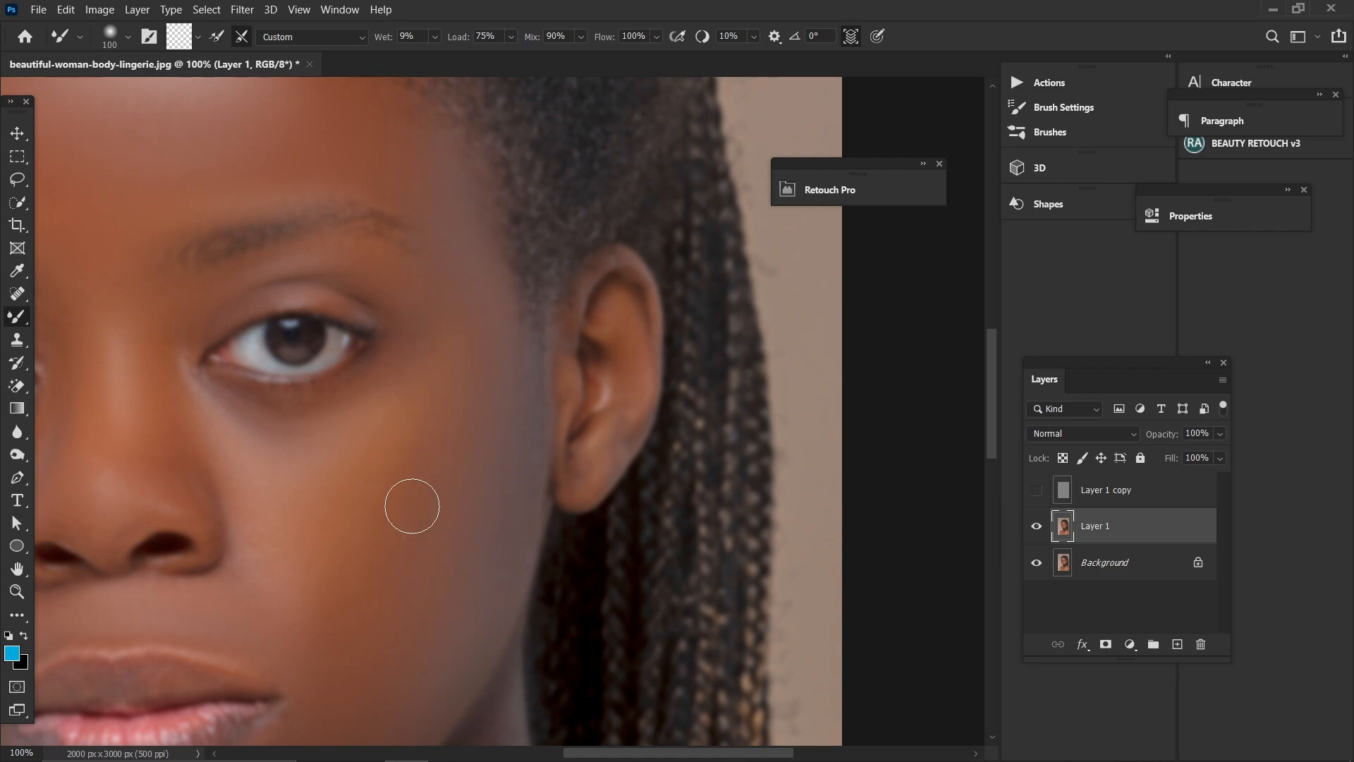
- Refine the skin under the eyes and around the nose on Layer 1 with a 70-pixel brush
mouse_move(287, 408)
mouse_down()
mouse_move(492, 408)
mouse_move(639, 348)
mouse_up()
key(bracketleft)
key(bracketleft)
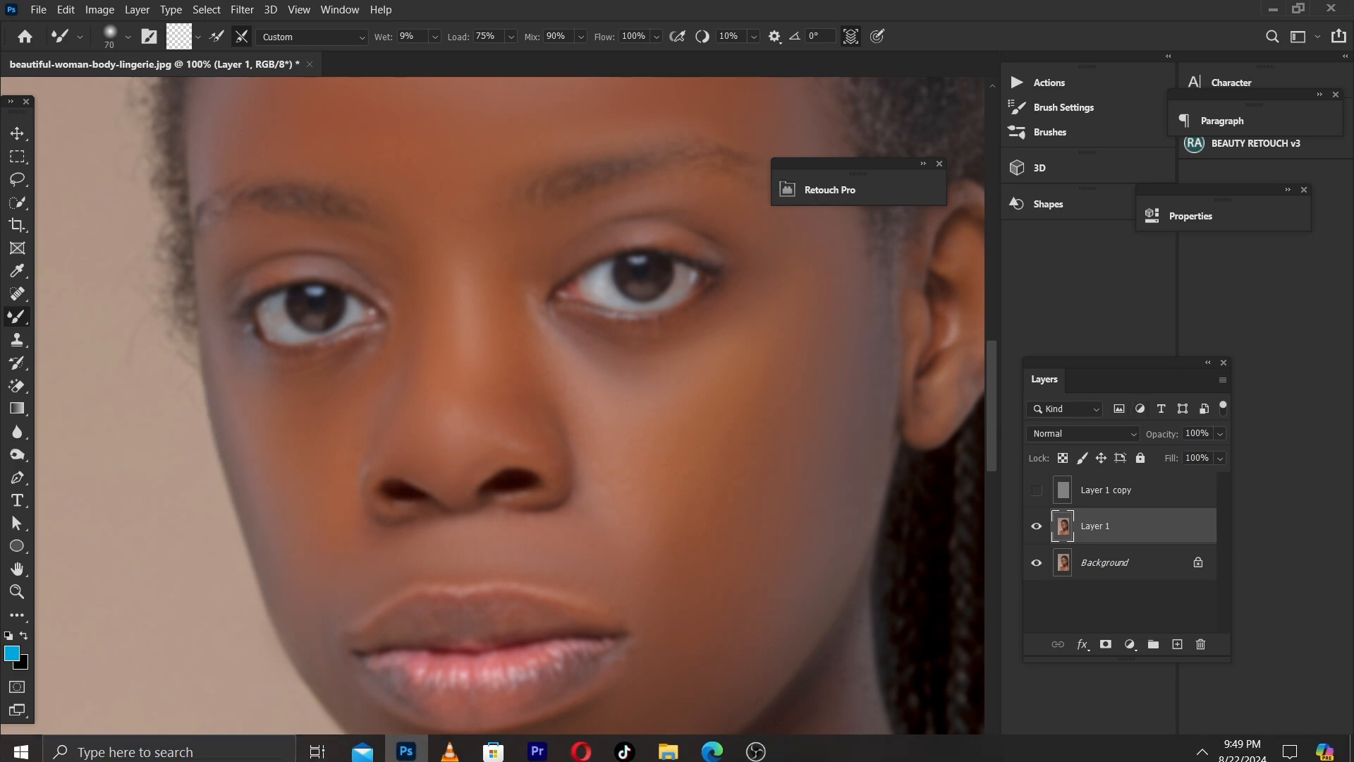
- Compare the face and forehead with Layer 1 copy shown and hidden
click(1036, 491)
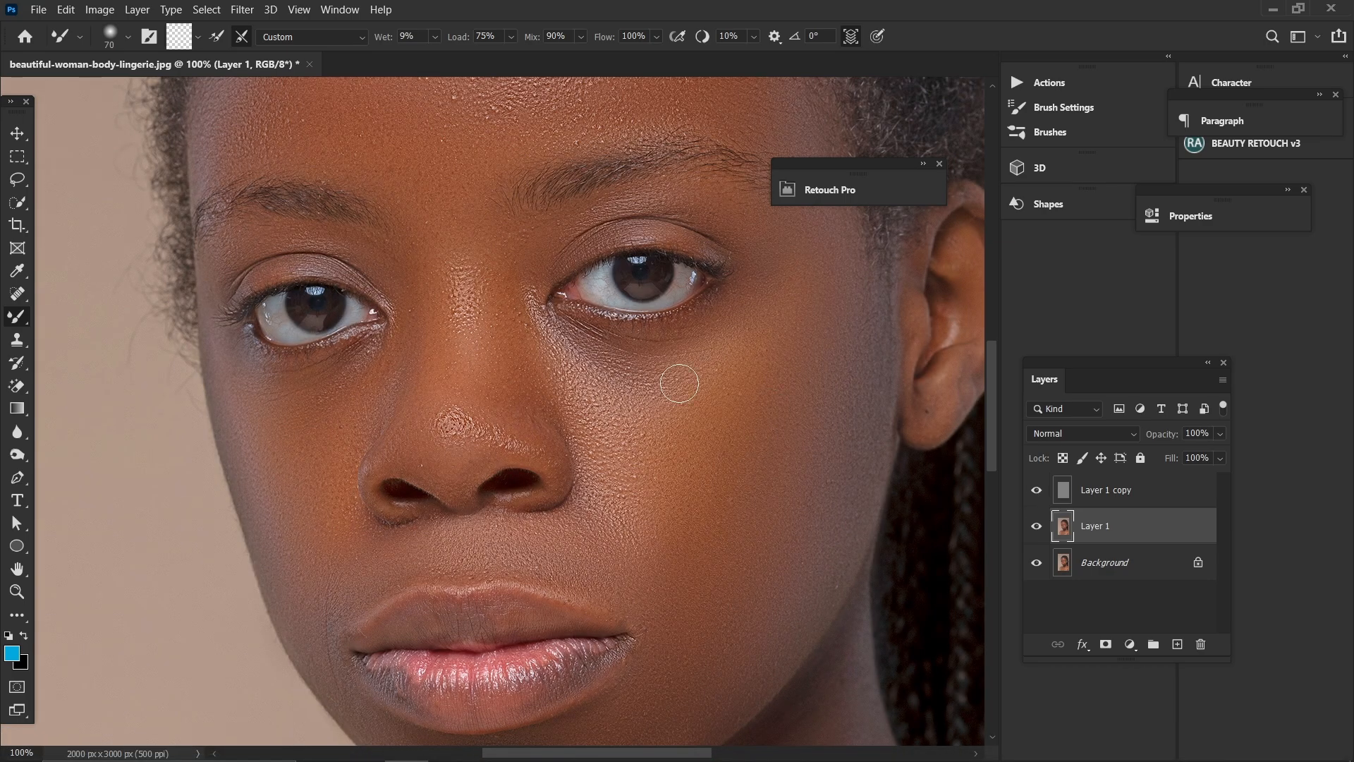
drag(510, 351, 588, 664)
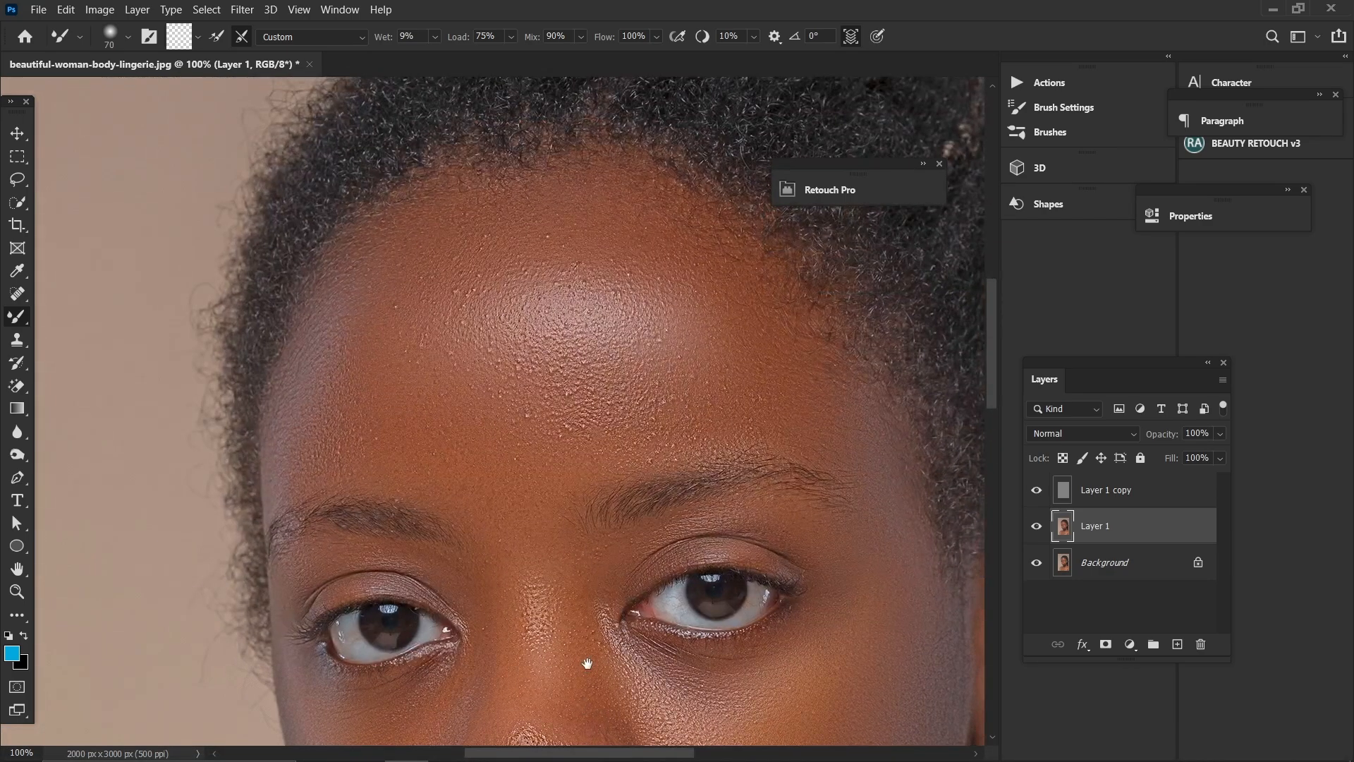
click(1036, 490)
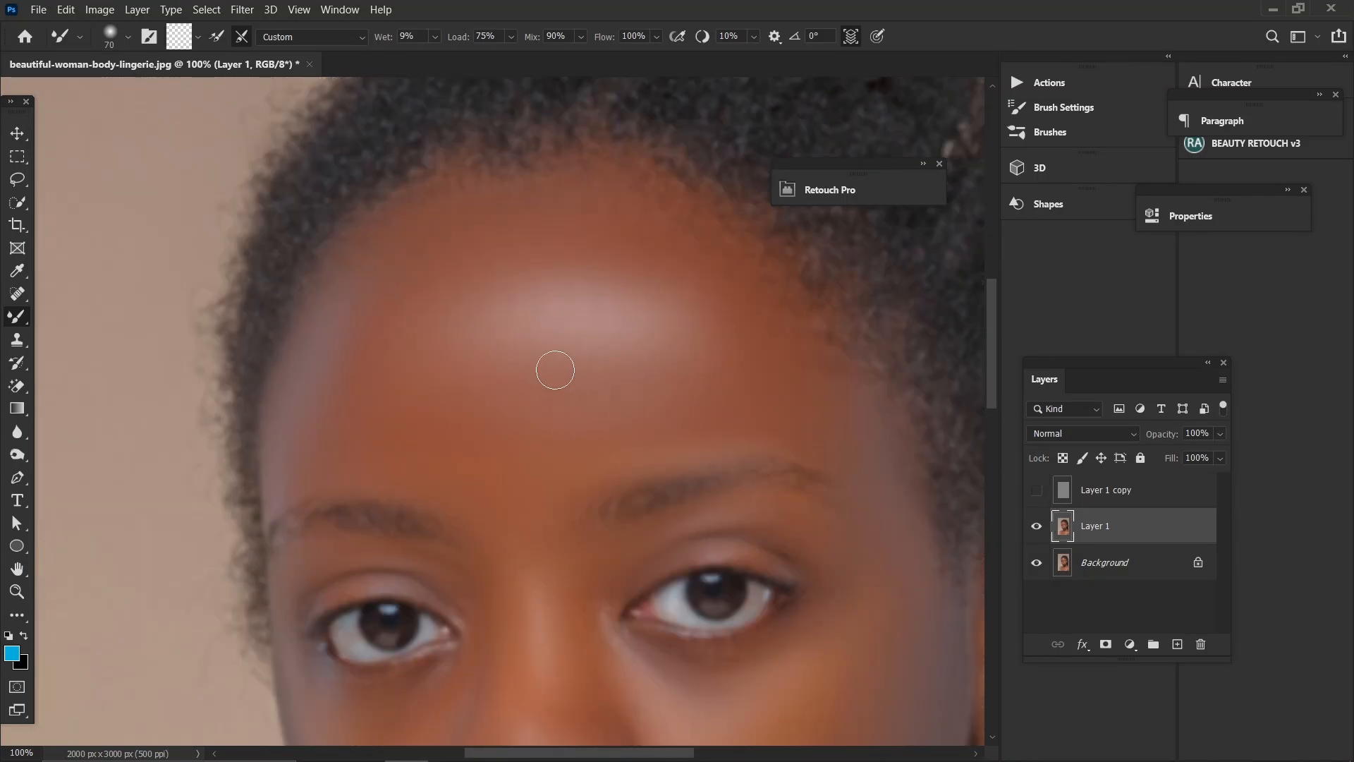
- Soften the forehead tones around the highlight on Layer 1, enlarging the brush to 125 pixels
key(bracketright)
key(bracketright)
key(ctrl+minus)
key(ctrl+minus)
key(ctrl+minus)
key(ctrl+minus)
key(ctrl+minus)
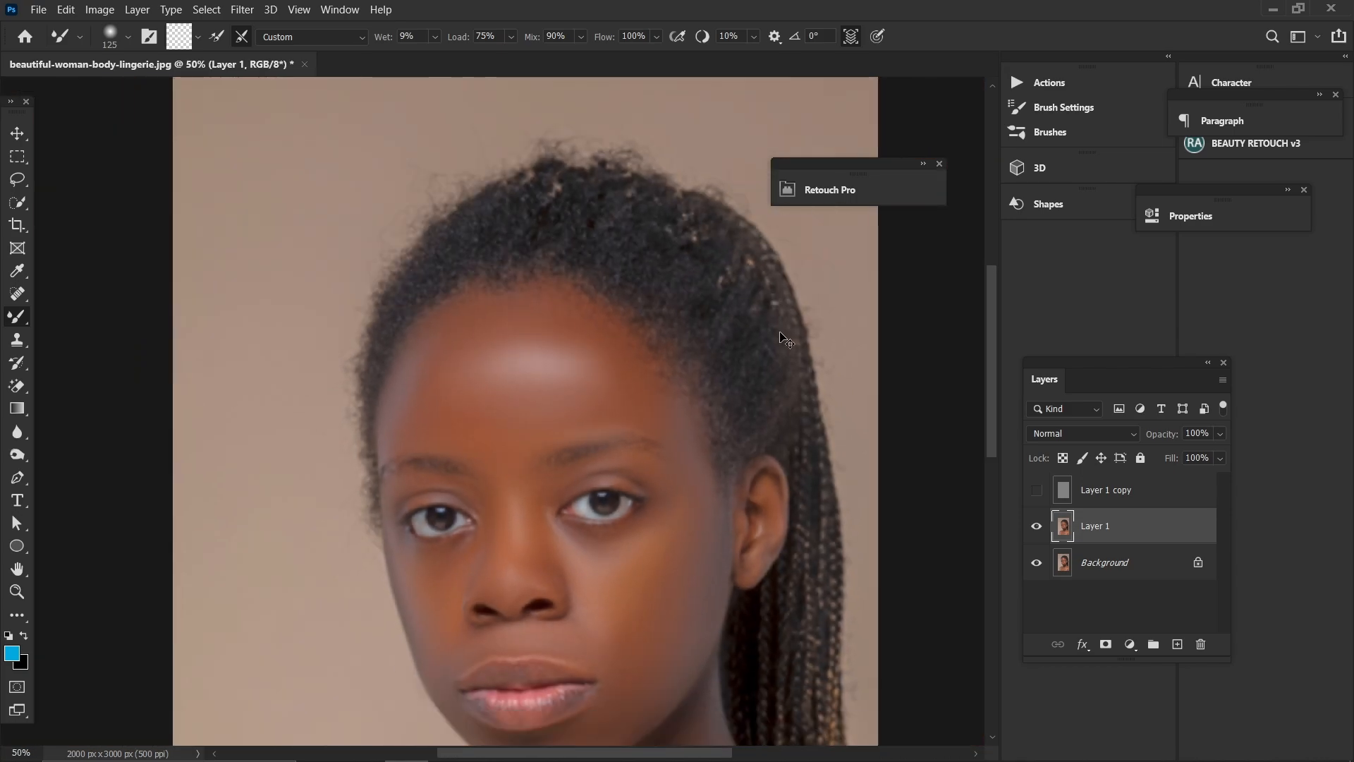
- Show Layer 1 copy and examine the skin texture around the eyes, eyebrows and forehead up to 200% zoom
key(ctrl+plus)
key(ctrl+plus)
key(ctrl+plus)
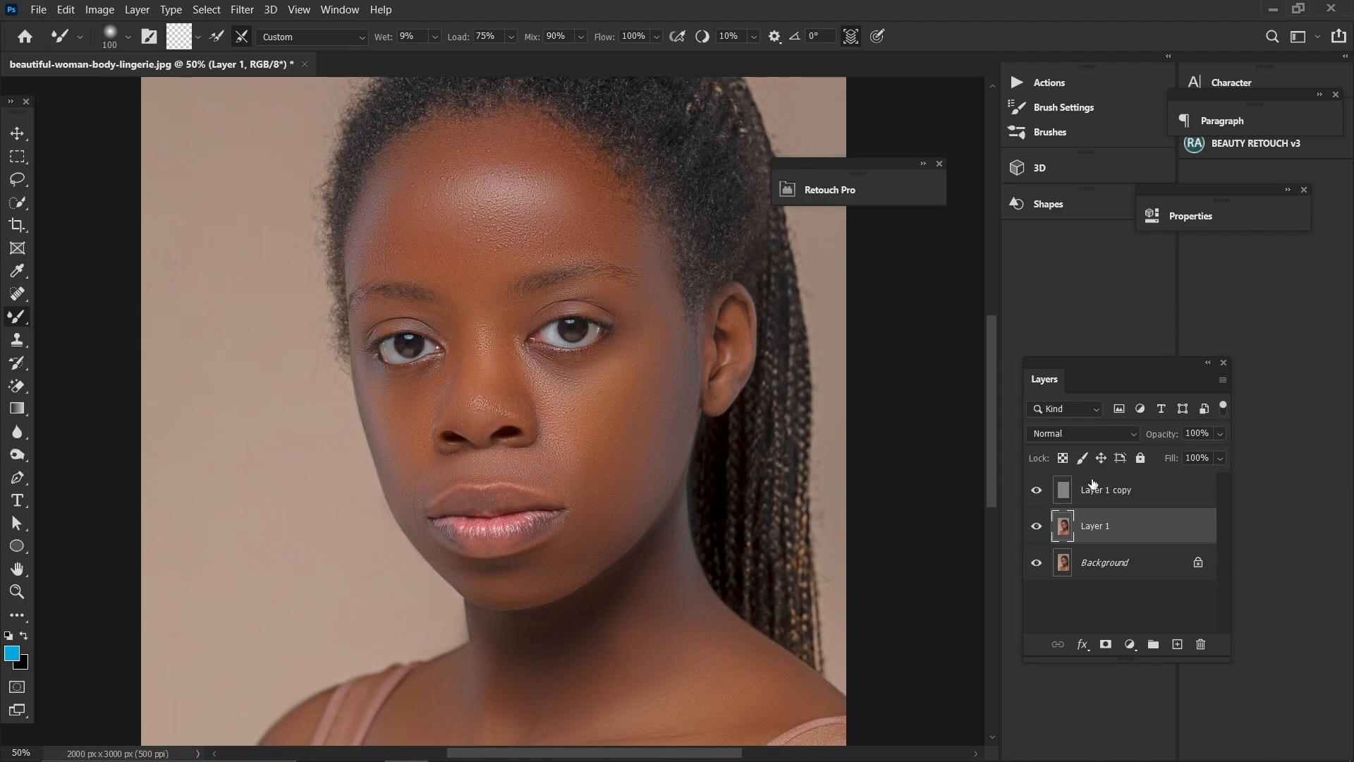
key(ctrl+plus)
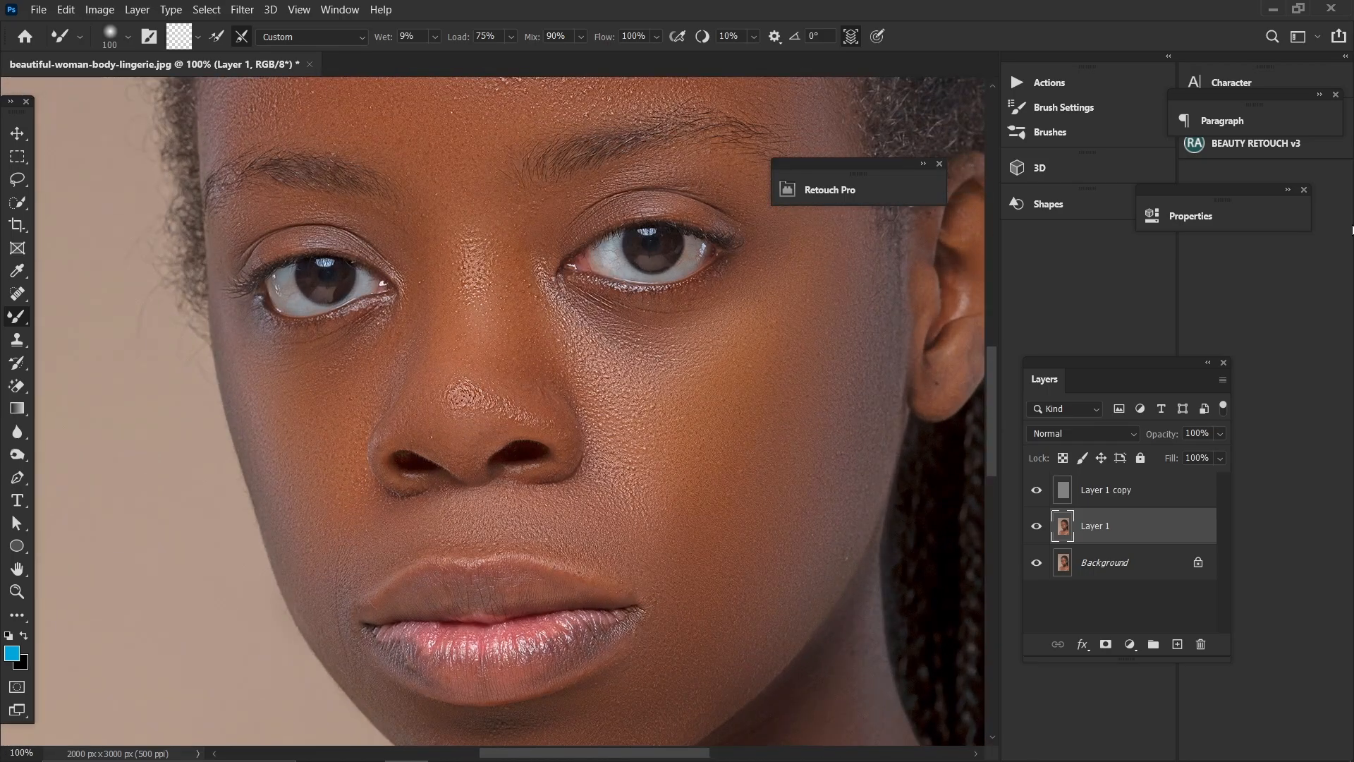
key(ctrl+plus)
drag(381, 303, 469, 620)
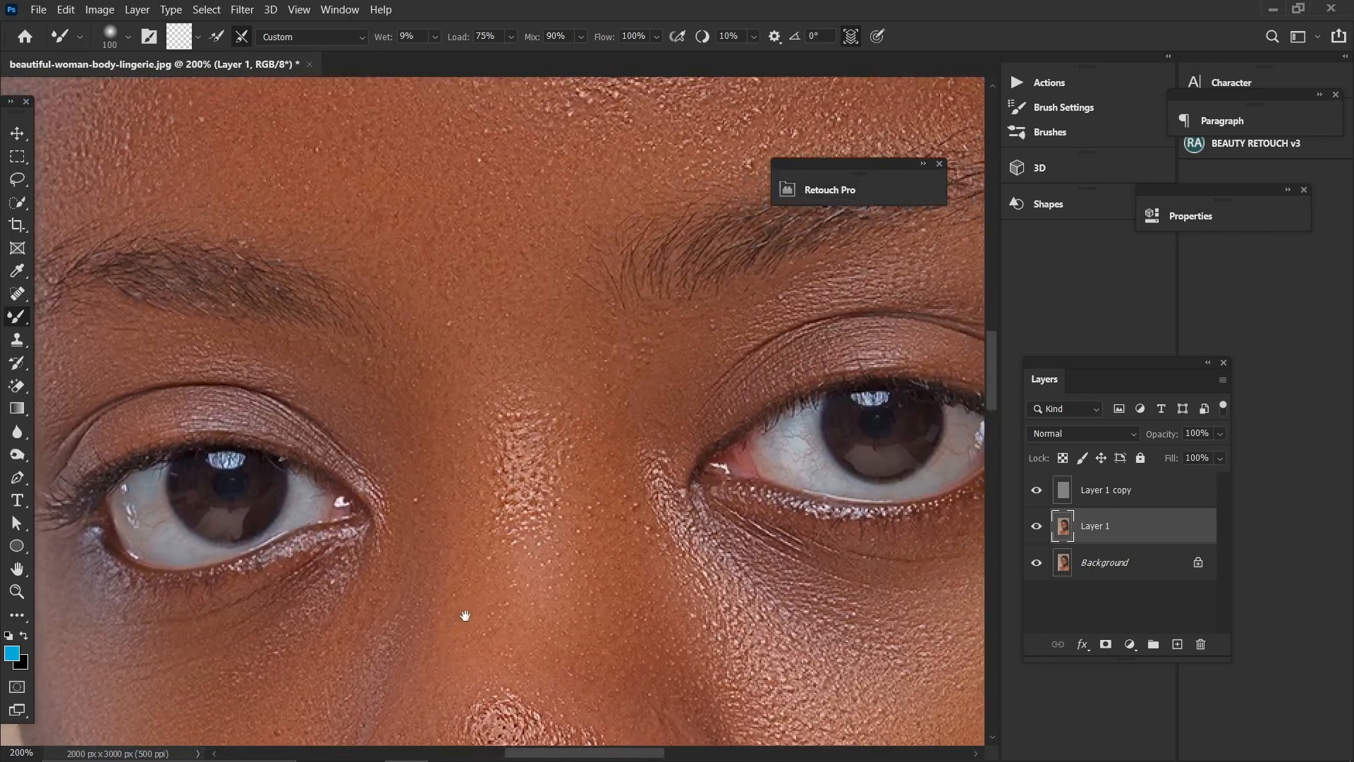
drag(557, 363, 583, 604)
drag(525, 379, 571, 535)
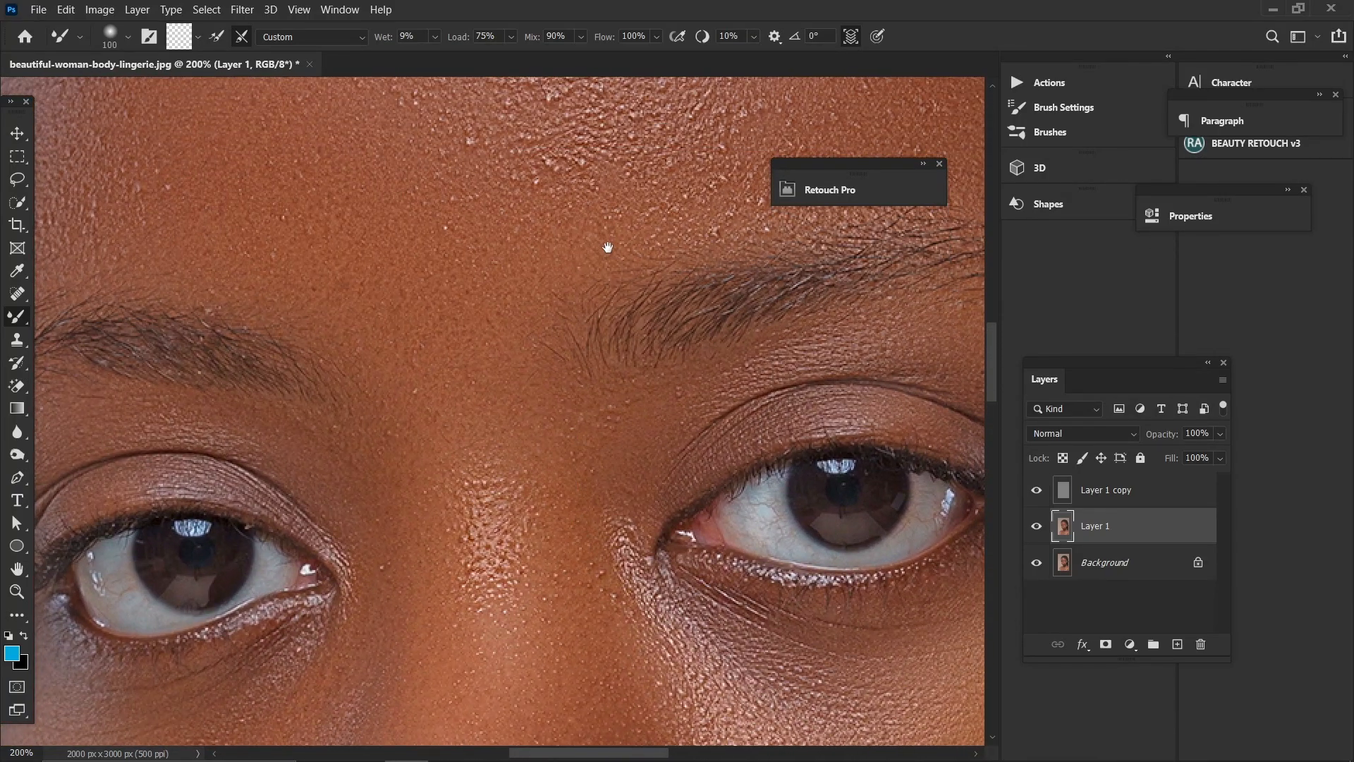
drag(607, 248, 534, 383)
- Examine the retouched portrait from the full view at 25% back to the face at 100%
key(ctrl+minus)
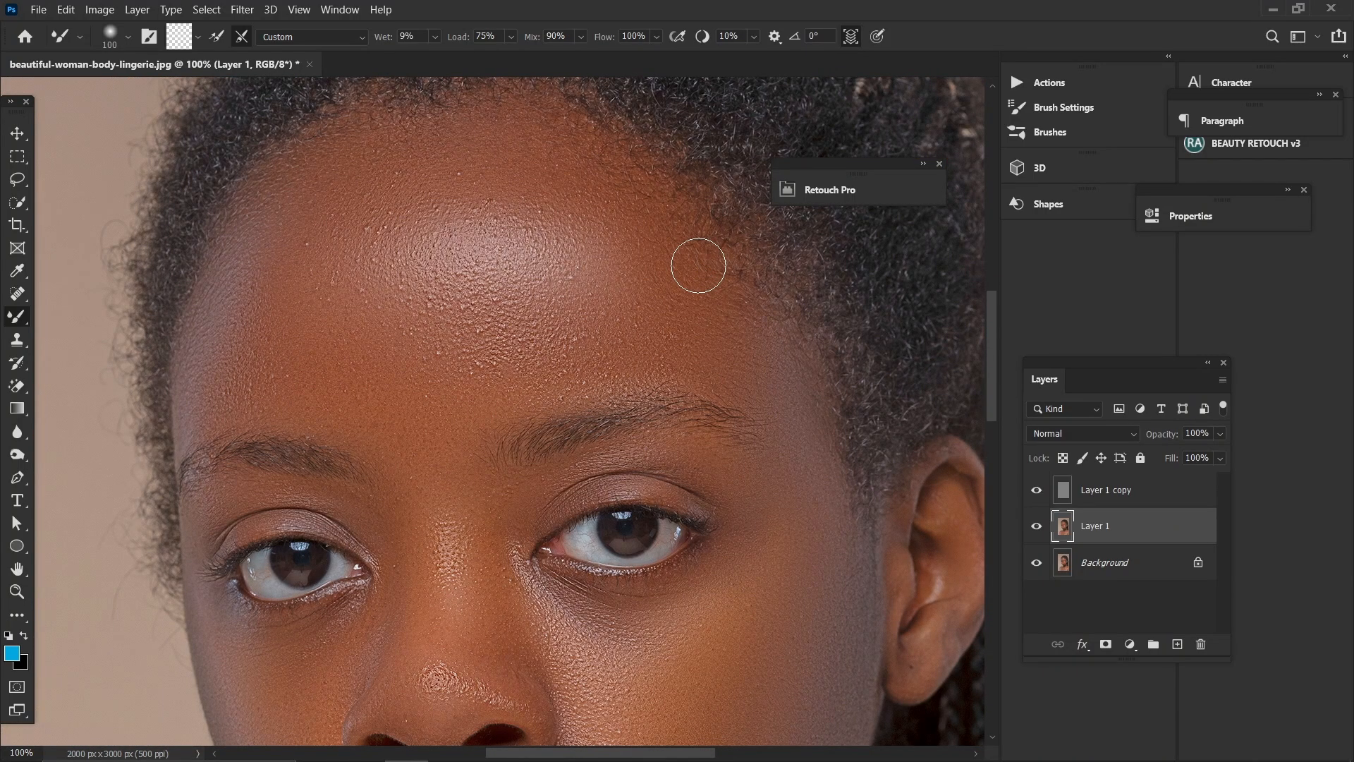
key(ctrl+minus)
key(ctrl+minus)
key(ctrl+minus)
key(ctrl+minus)
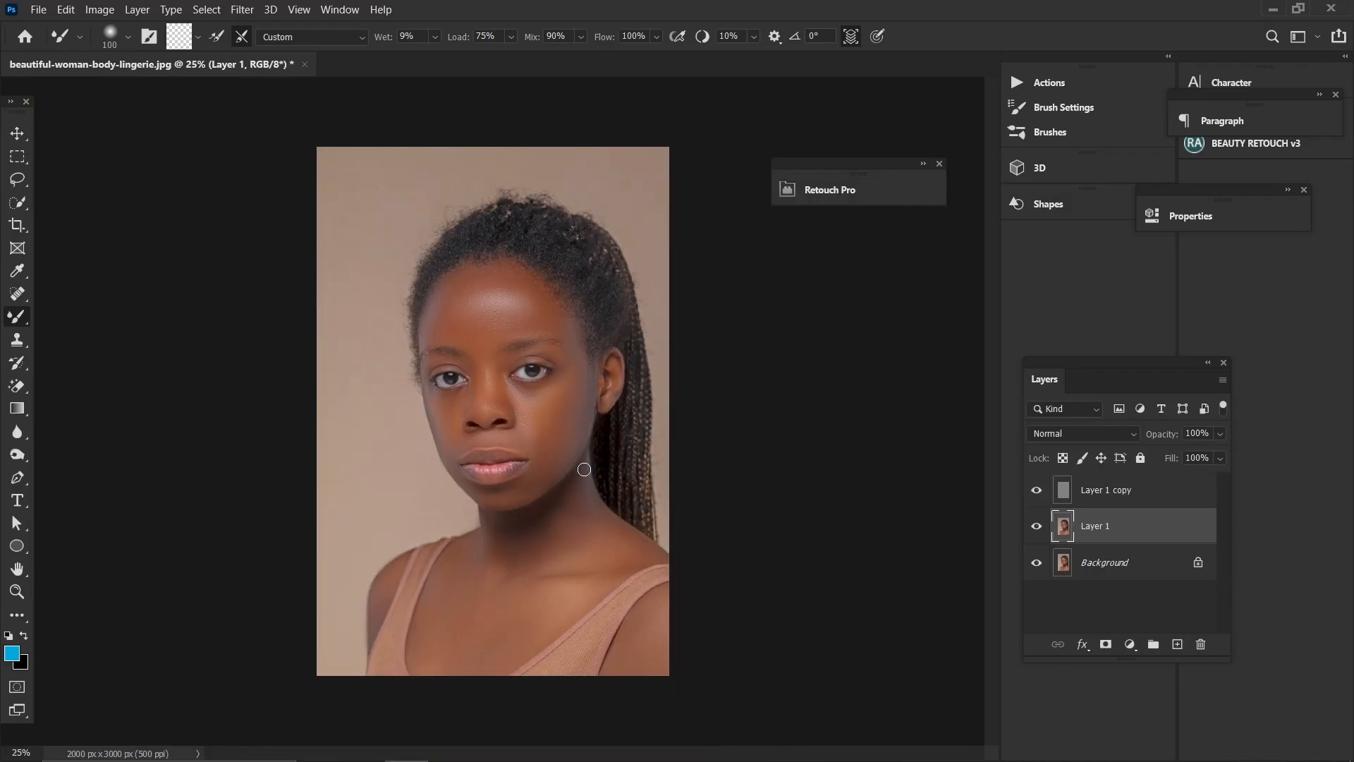
key(ctrl+plus)
key(ctrl+plus)
key(ctrl+plus)
key(ctrl+plus)
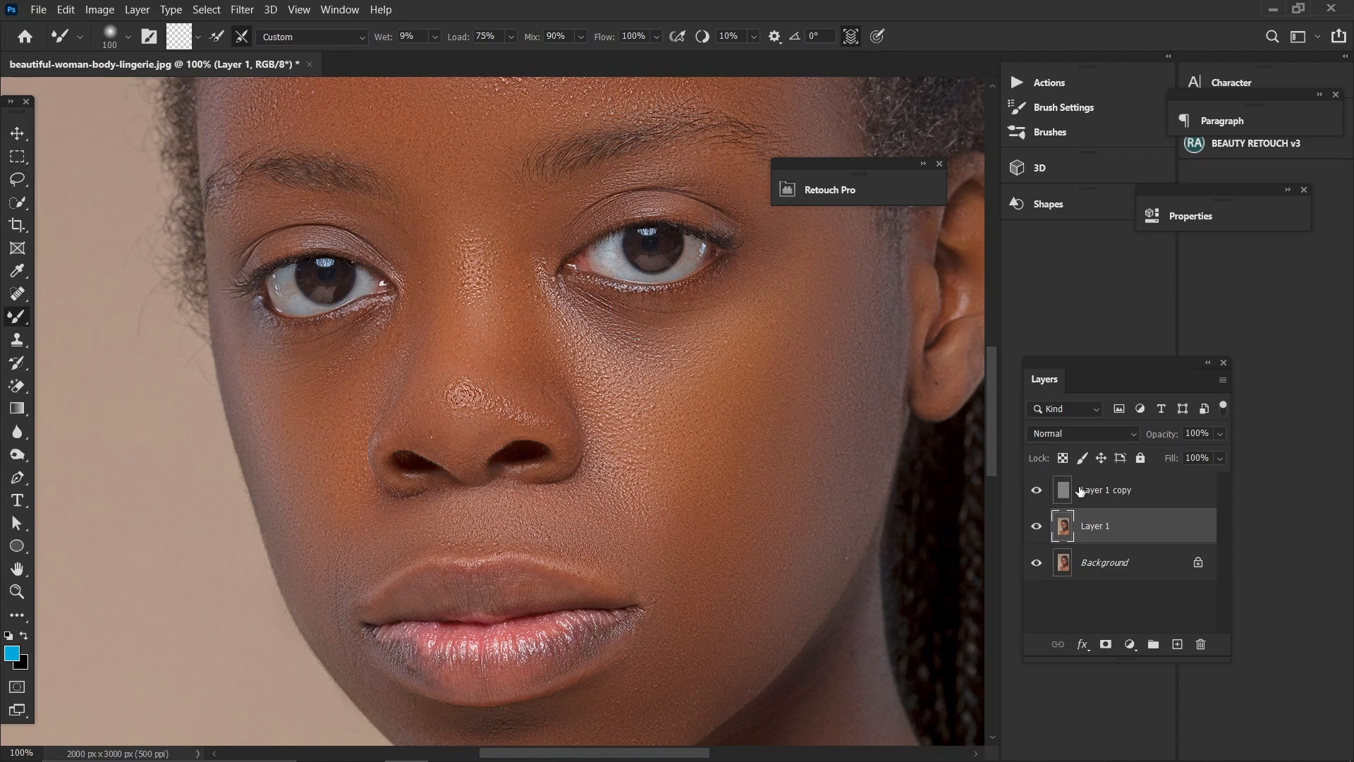
- Hide Layer 1 copy and refine the forehead above the eyebrows on Layer 1, reducing the brush from 100 to 80
click(1037, 490)
drag(556, 369, 556, 362)
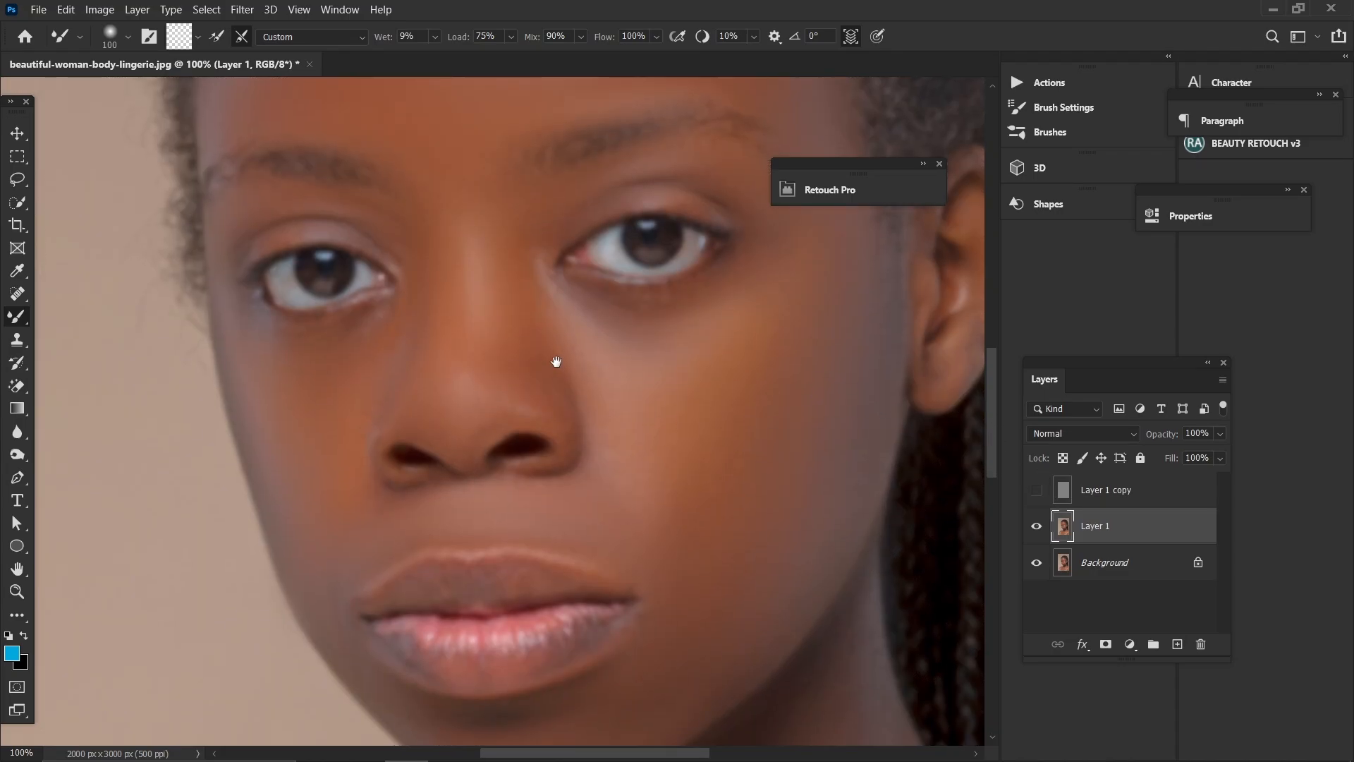
drag(465, 289, 469, 518)
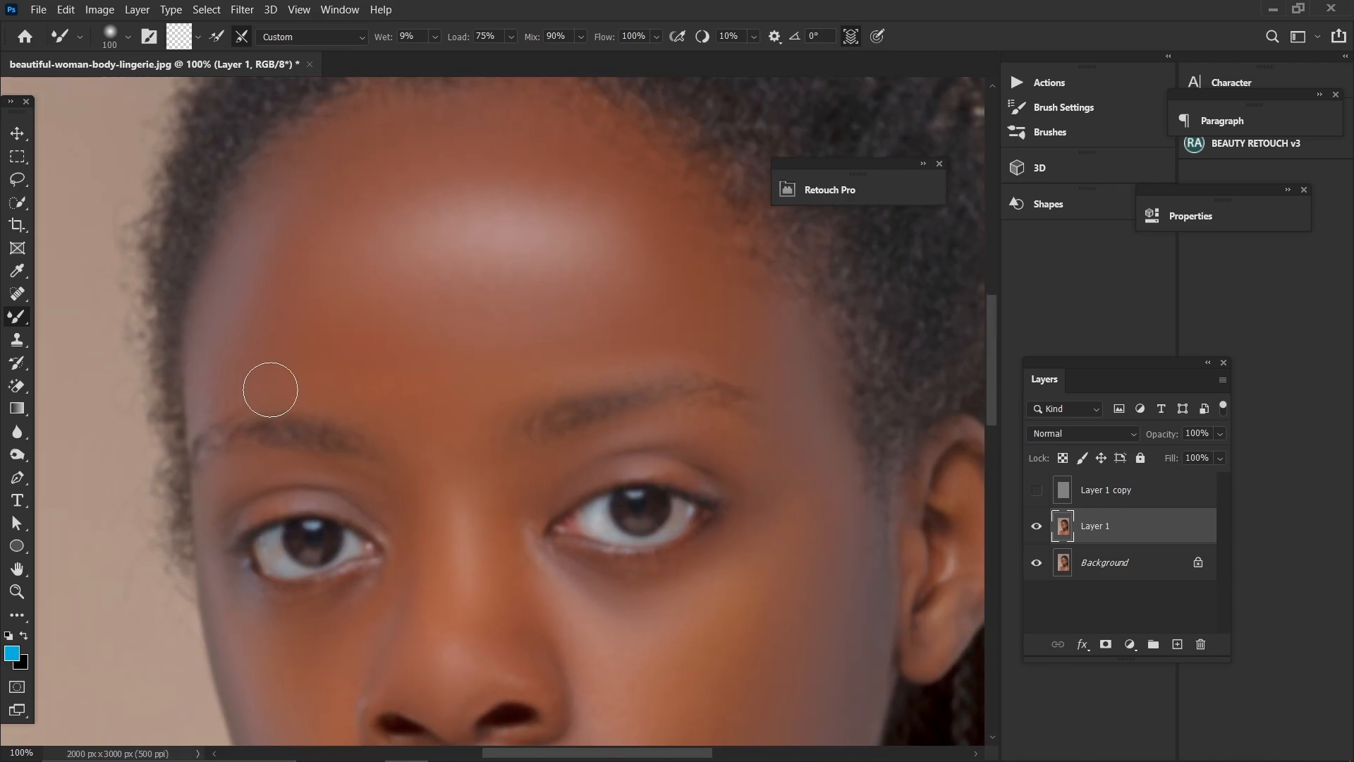
key(bracketleft)
key(bracketleft)
- Refine the cheek, mouth and chin tones on Layer 1 with the Mixer Brush at size 80
drag(683, 429, 623, 297)
drag(479, 435, 476, 315)
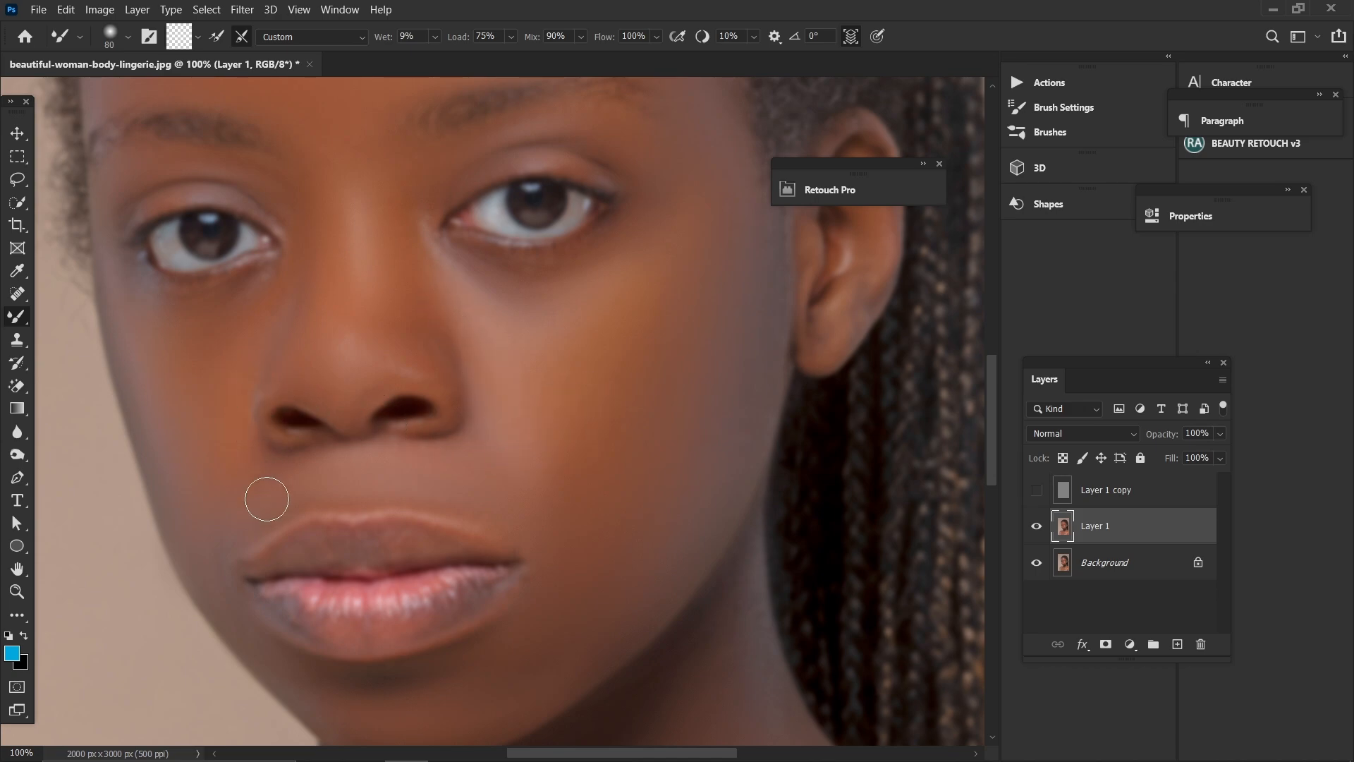
drag(266, 498, 240, 358)
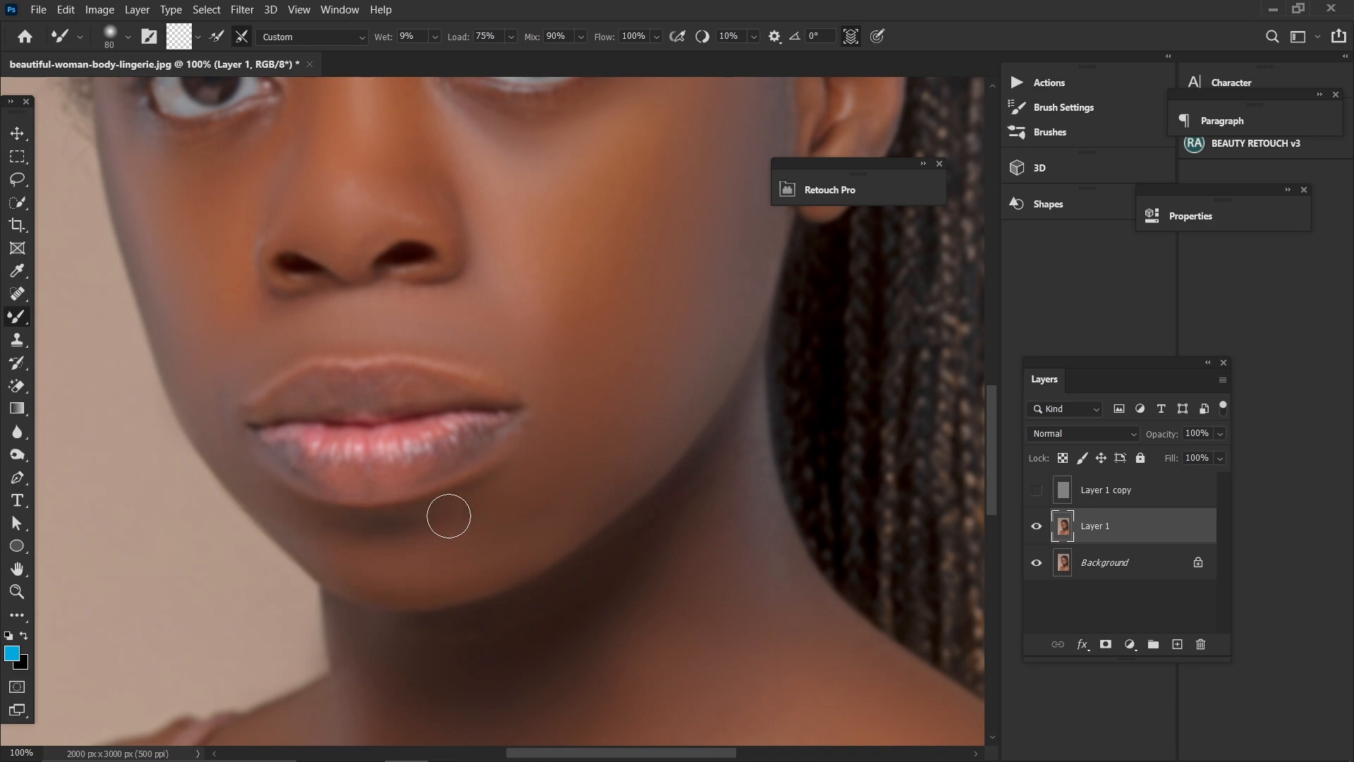
scroll(586, 515, down, 3)
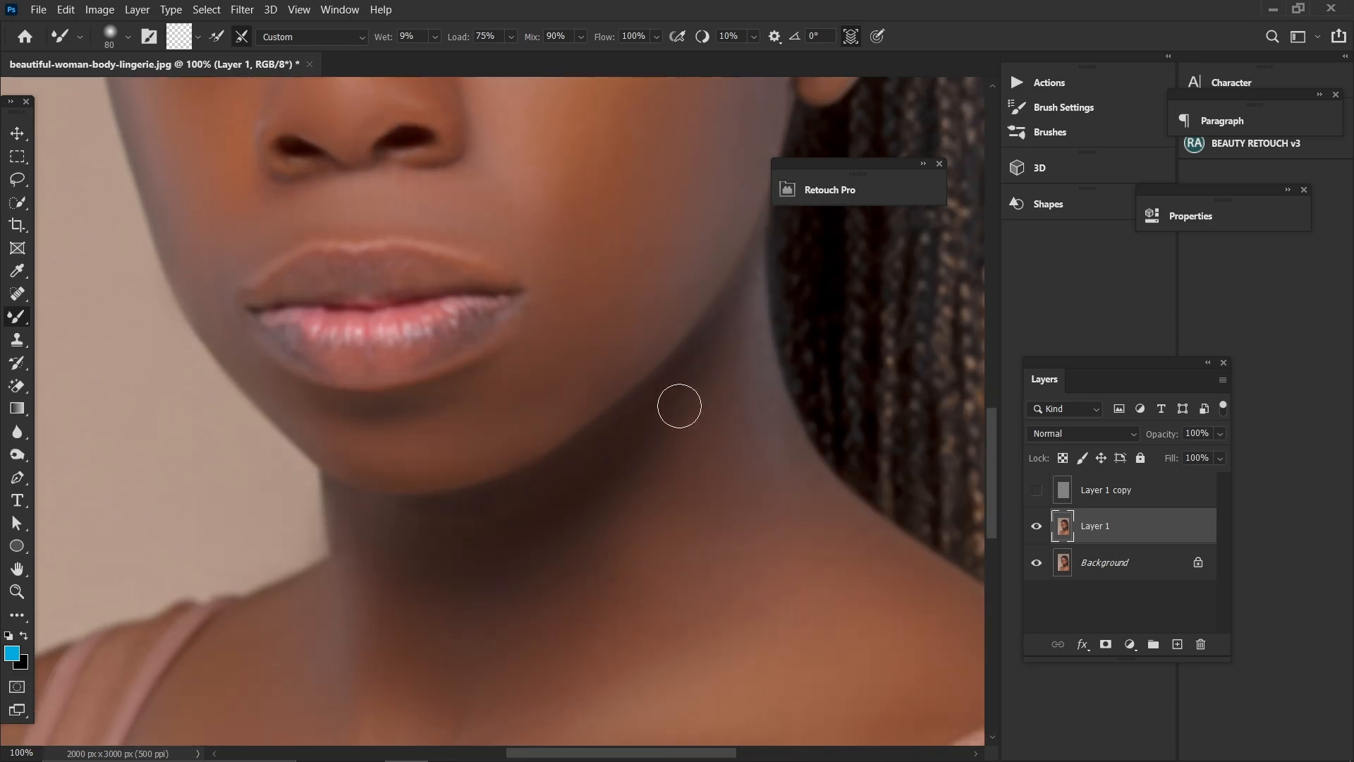
- Blend the jaw and neck tones up to the forehead on Layer 1, enlarging the Mixer Brush to 100
key(bracketright)
key(bracketright)
key(bracketright)
key(bracketleft)
mouse_move(290, 604)
mouse_down()
mouse_move(292, 308)
mouse_move(190, 384)
mouse_move(375, 287)
mouse_move(236, 396)
mouse_move(186, 474)
mouse_up()
drag(256, 364, 358, 353)
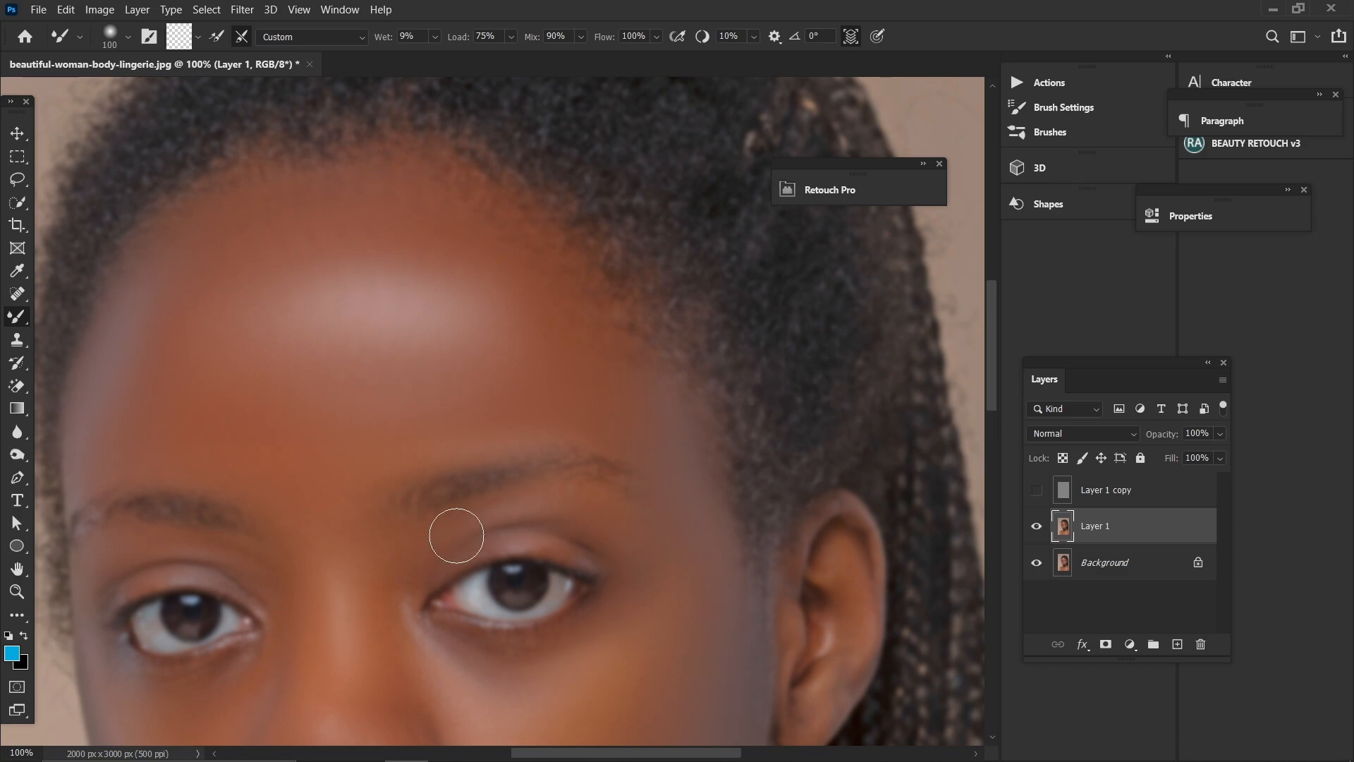
drag(353, 562, 459, 440)
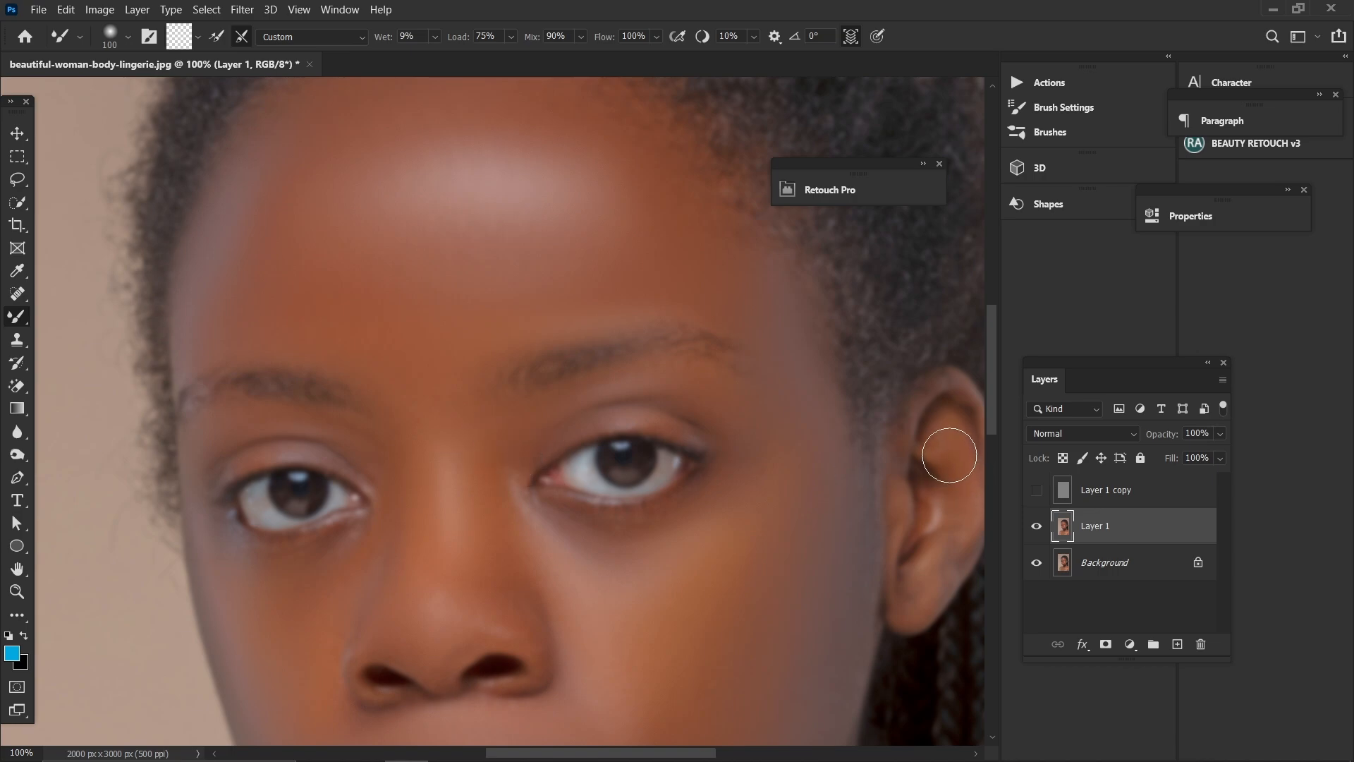
- Even out the forehead and face tones on Layer 1, varying the Mixer Brush size up to 175 and returning it to 100
key(ctrl+minus)
key(ctrl+minus)
key(ctrl+minus)
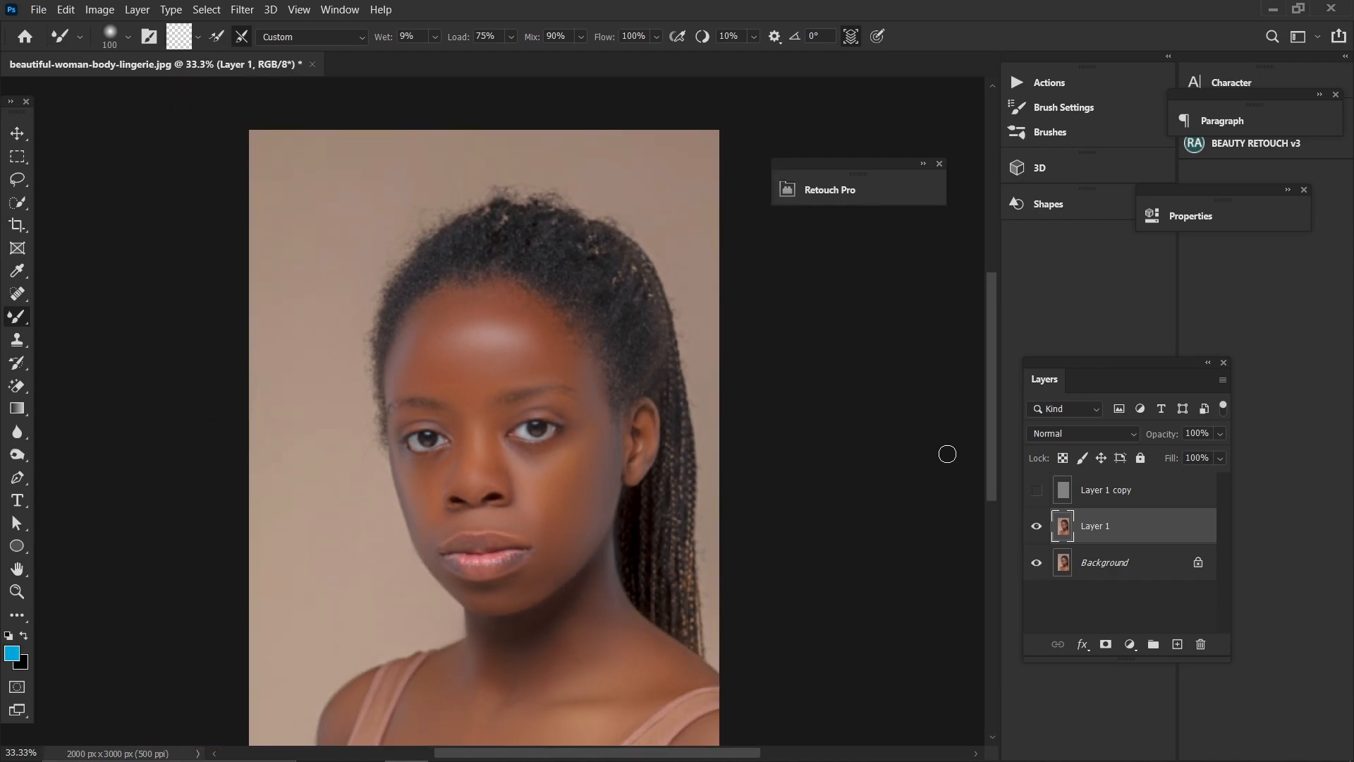
key(ctrl+plus)
key(ctrl+plus)
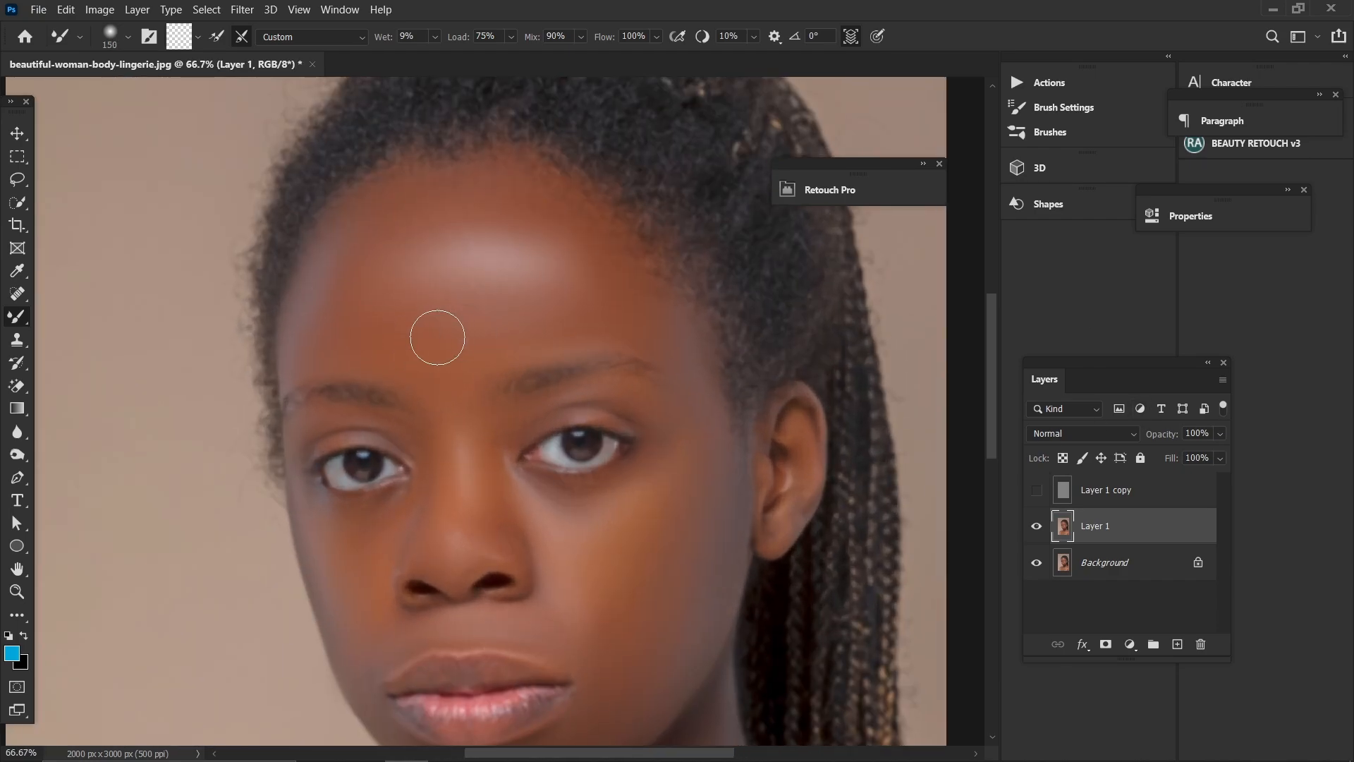
key(ctrl+plus)
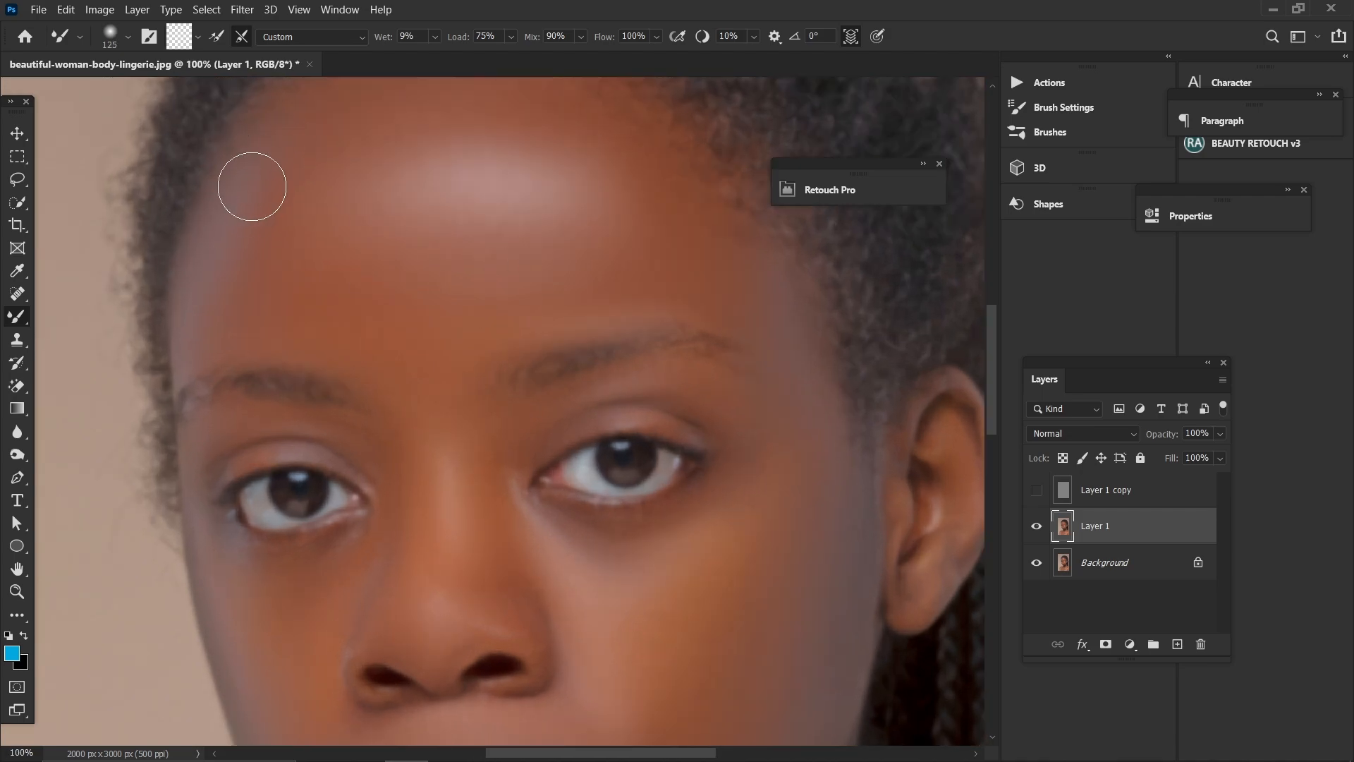
key(bracketright)
key(ctrl+minus)
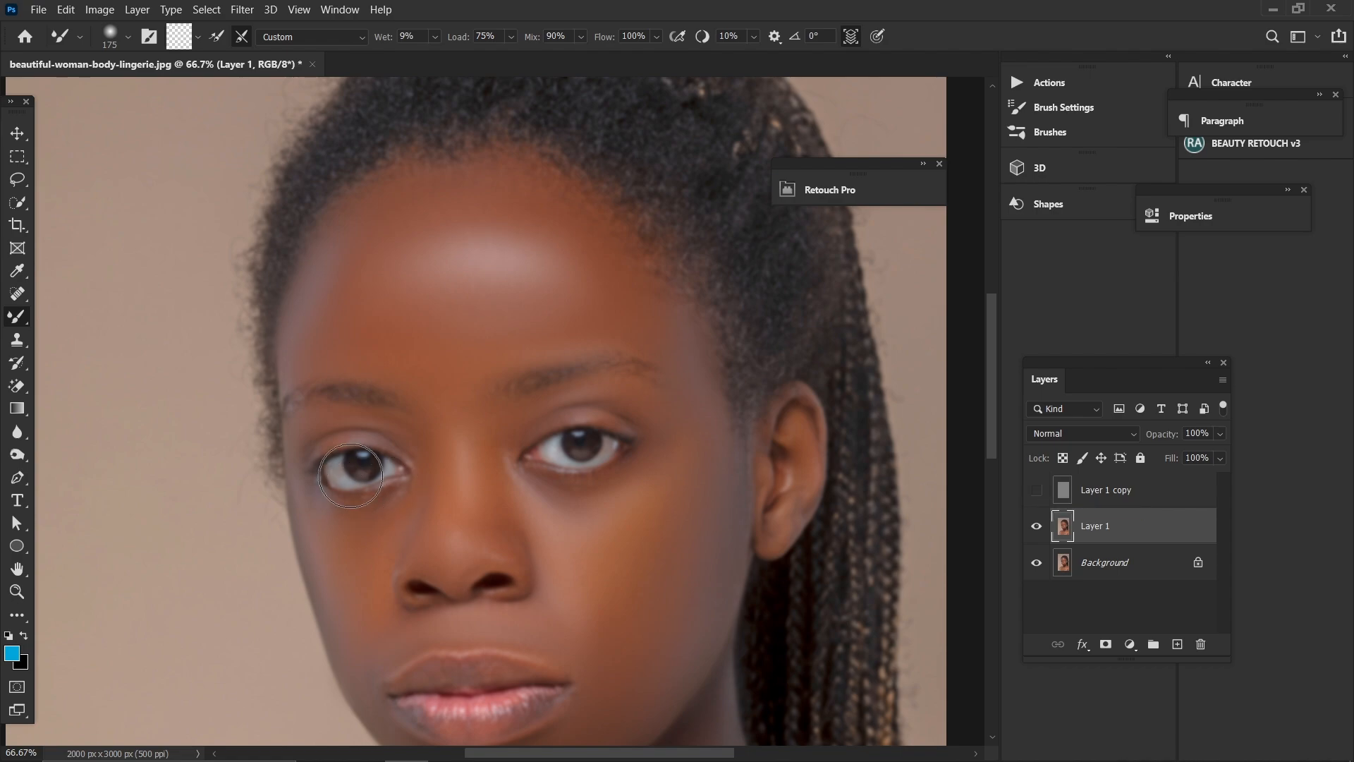
key(bracketleft)
key(bracketleft)
key(bracketleft)
- Show Layer 1 copy and group it together with Layer 1 after checking the whole portrait
click(1036, 489)
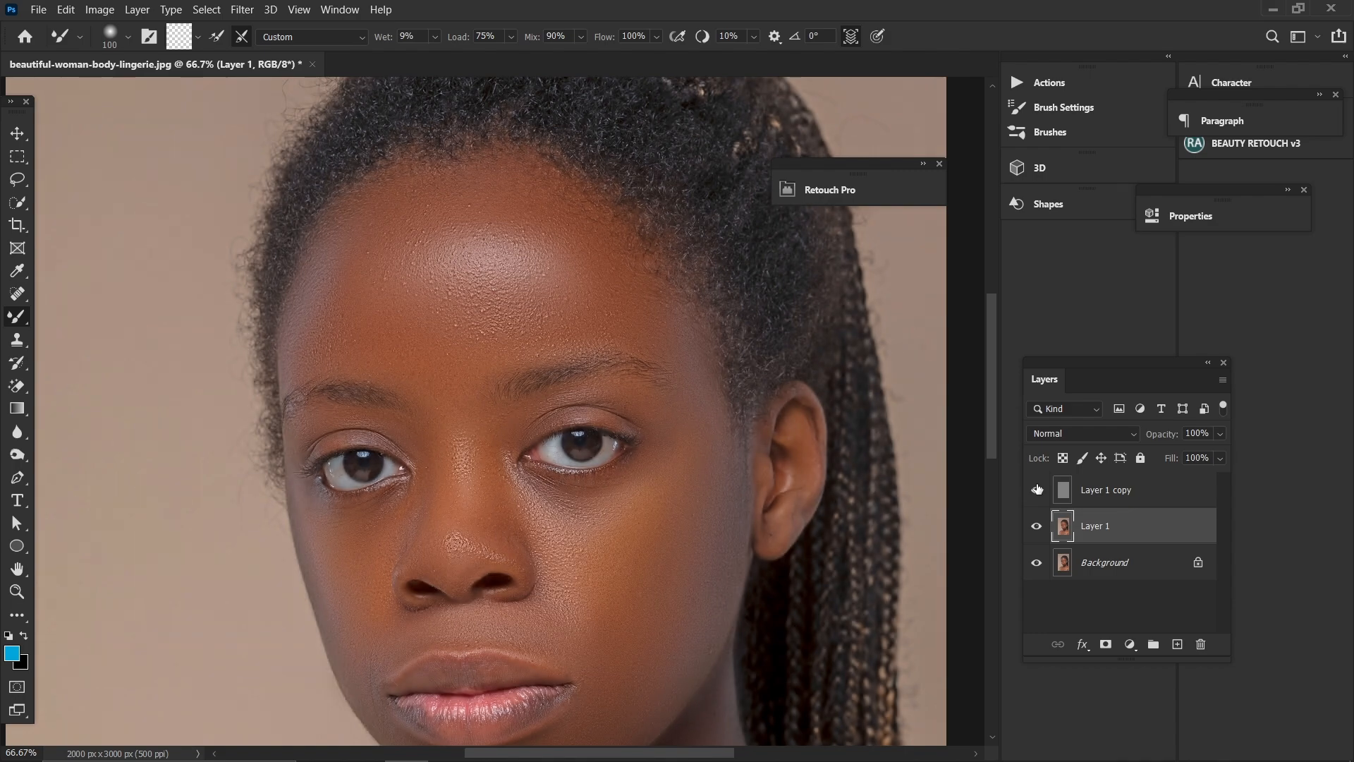
key(ctrl+minus)
key(ctrl+minus)
key(ctrl+minus)
key(ctrl+minus)
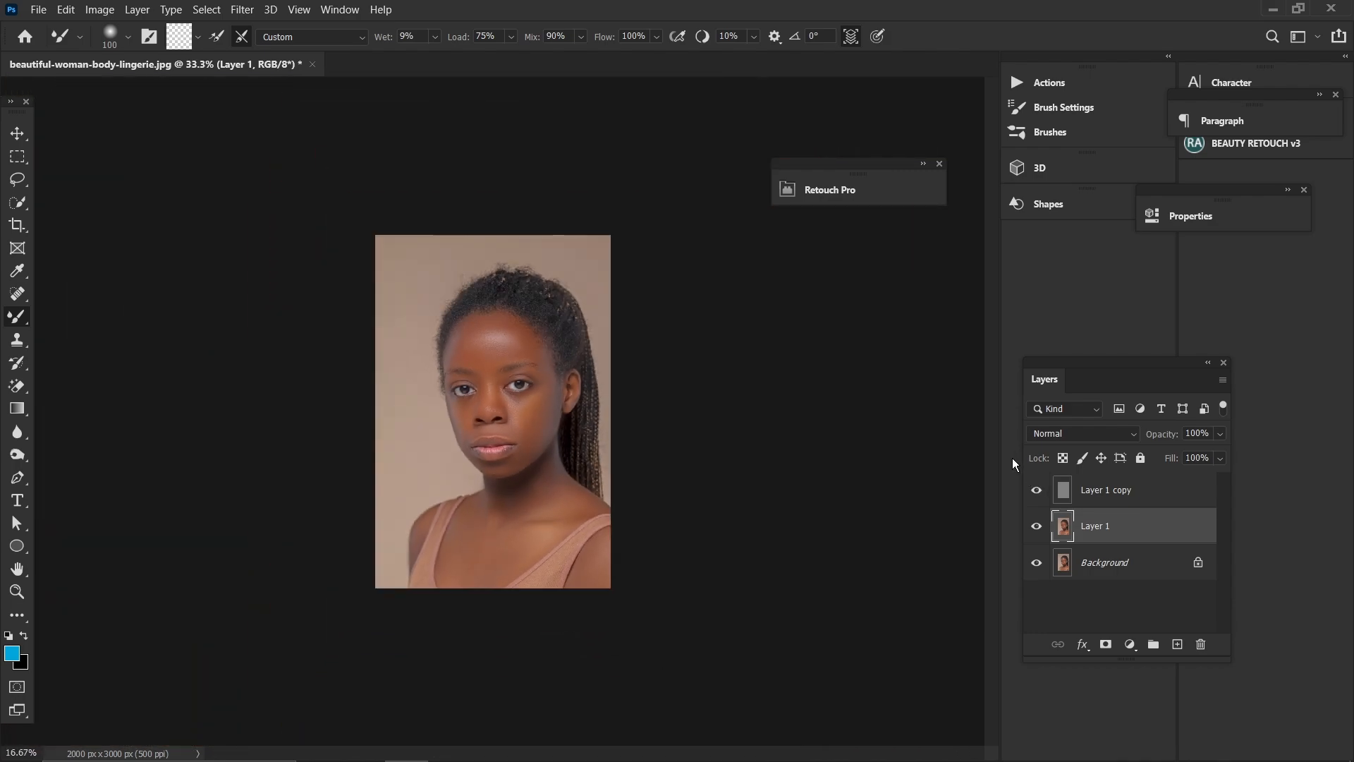
key(ctrl+plus)
key(ctrl+plus)
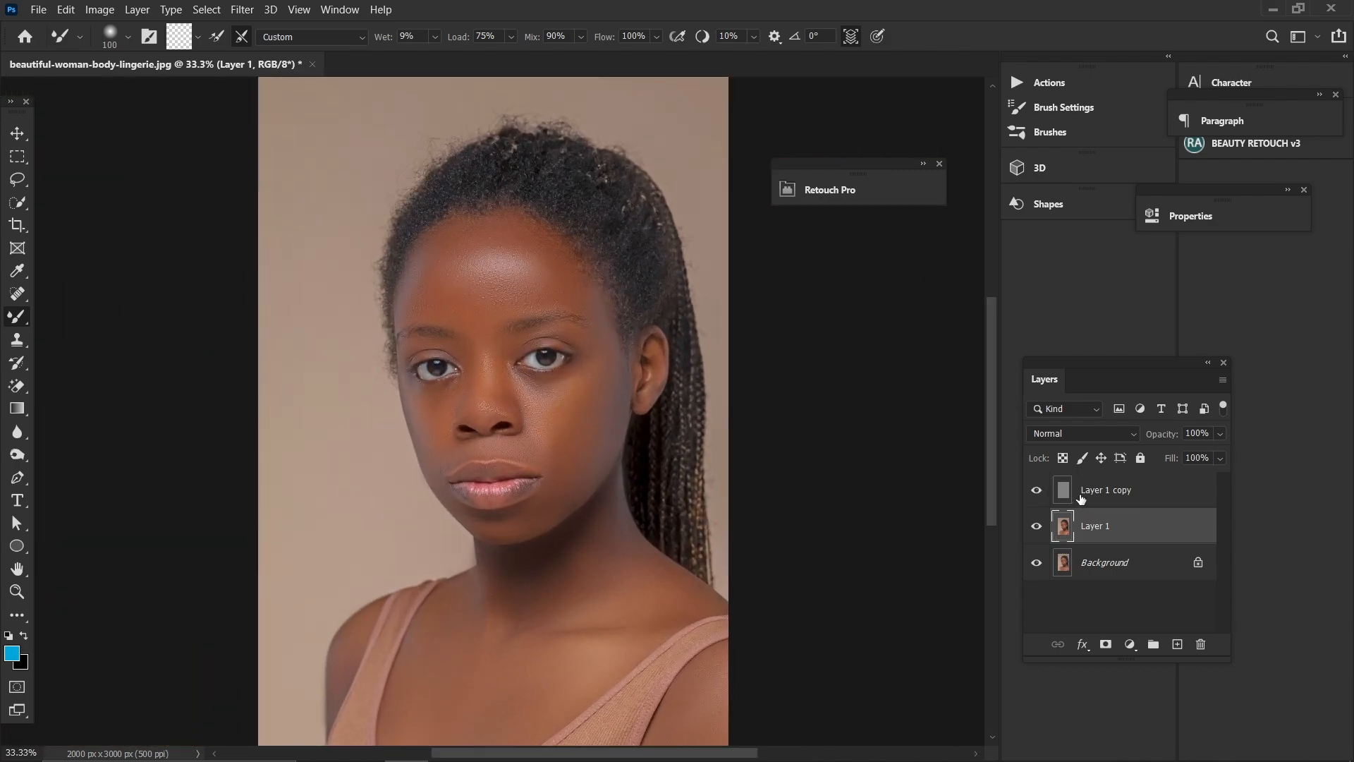
shift+click(1096, 490)
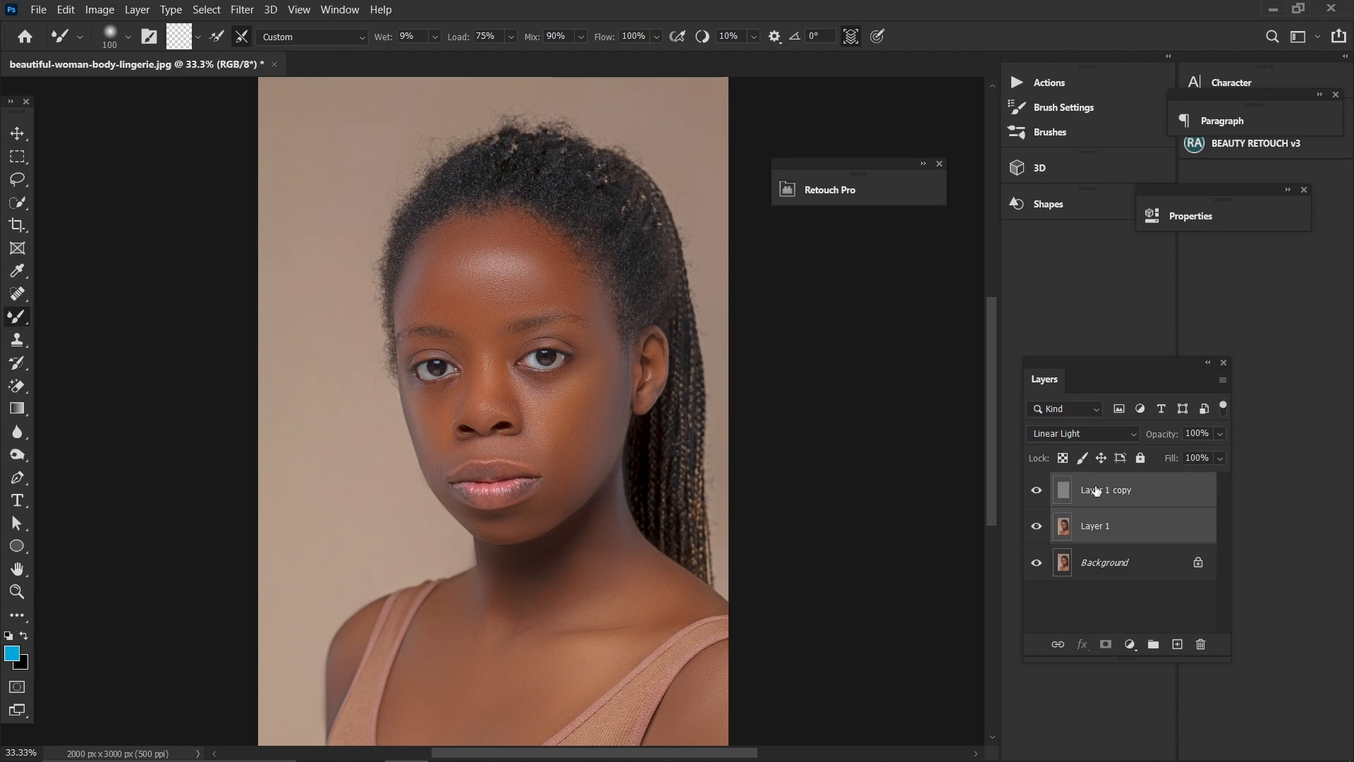
key(ctrl+g)
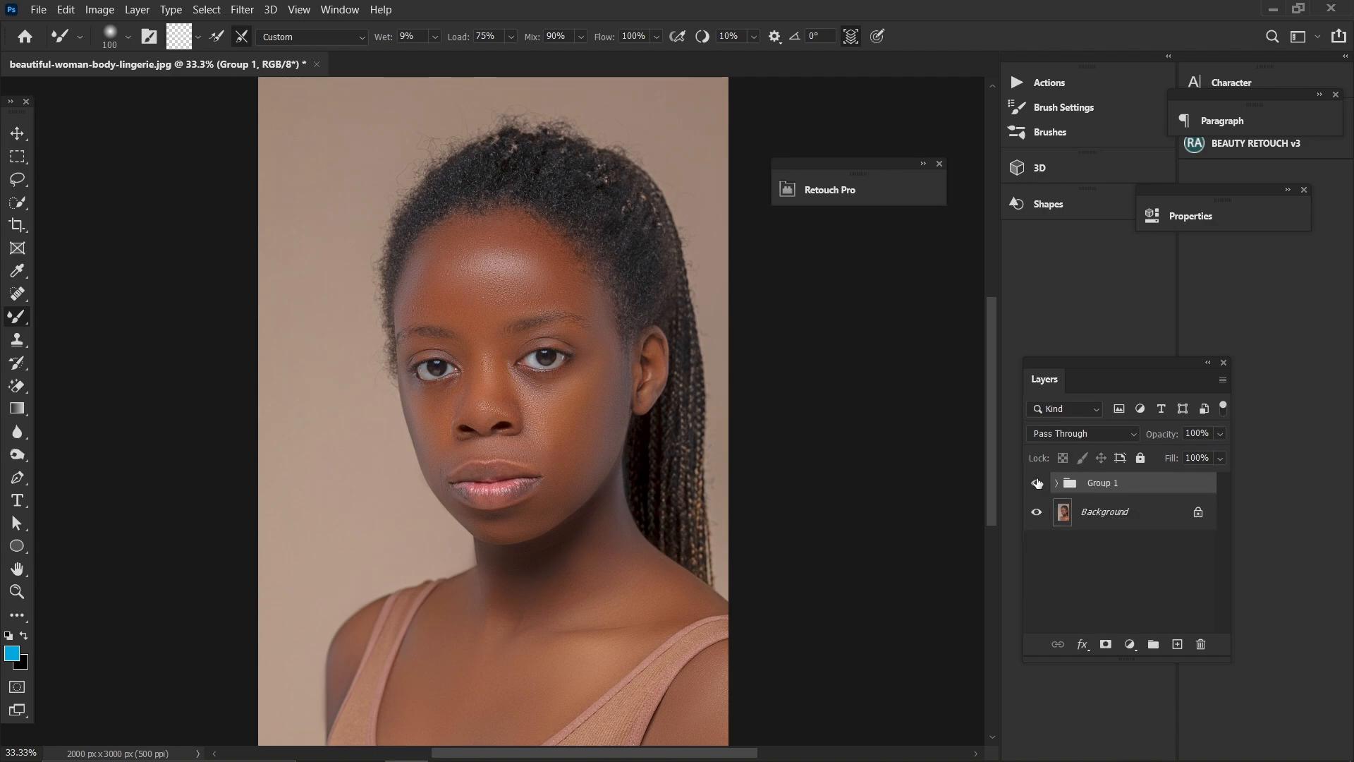
- Compare the portrait before and after retouching by toggling Group 1's visibility, and examine the face and forehead at 66.7%
key(ctrl+plus)
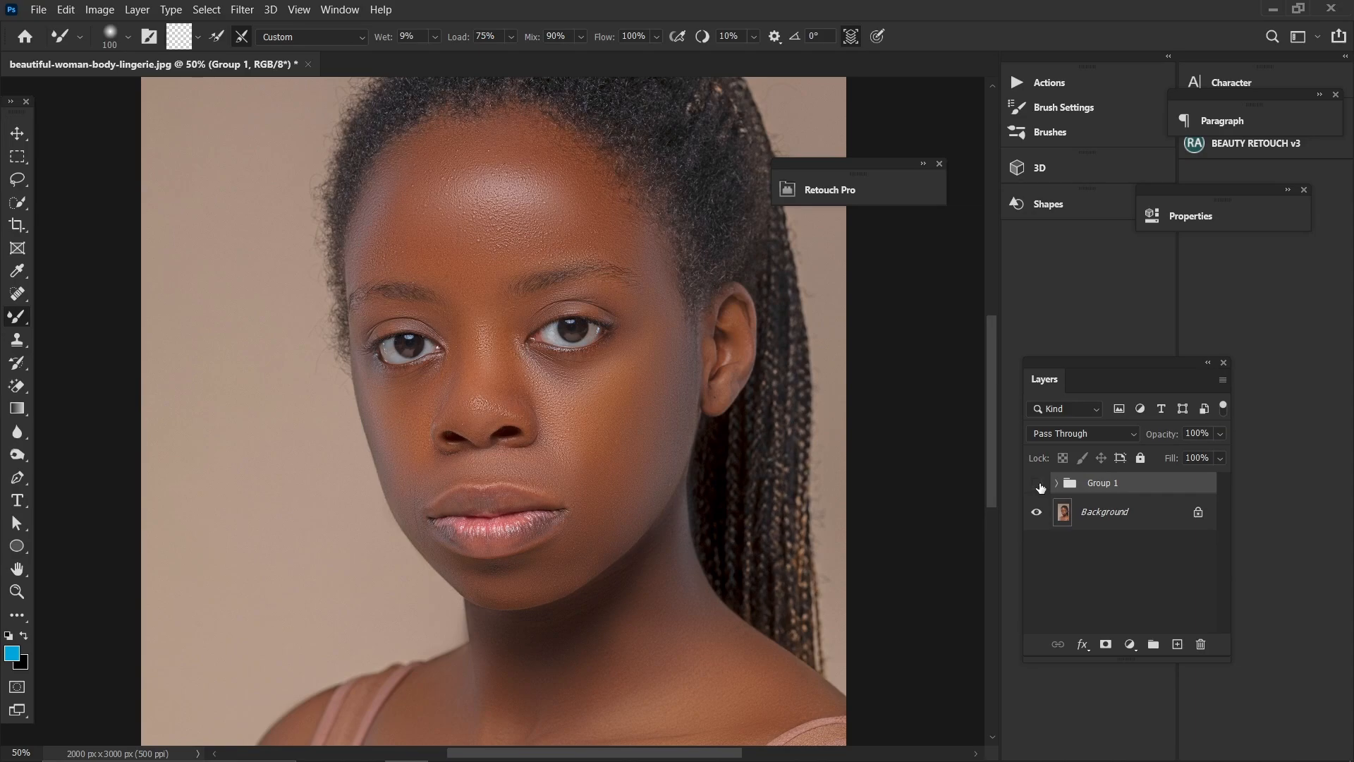
click(1037, 485)
click(1037, 485)
click(1038, 485)
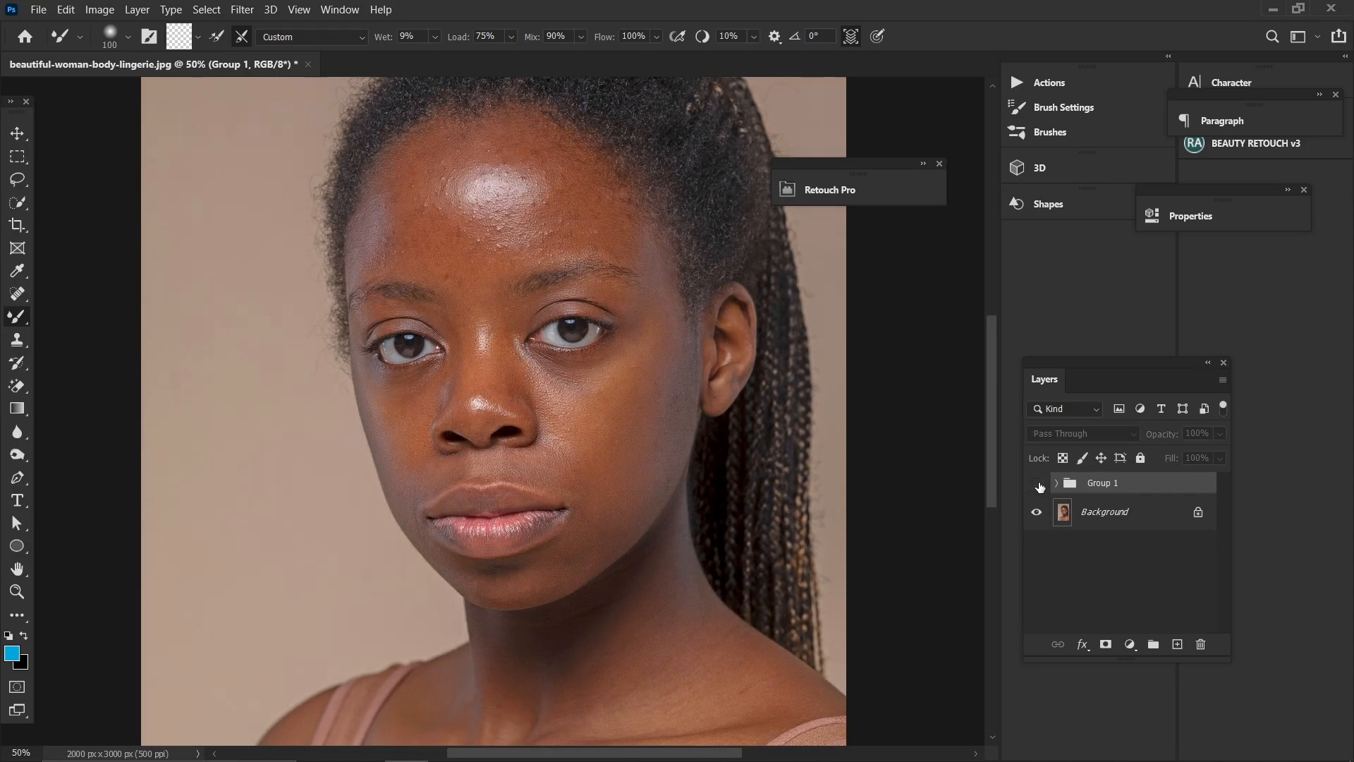
click(1038, 486)
click(1038, 486)
click(1038, 485)
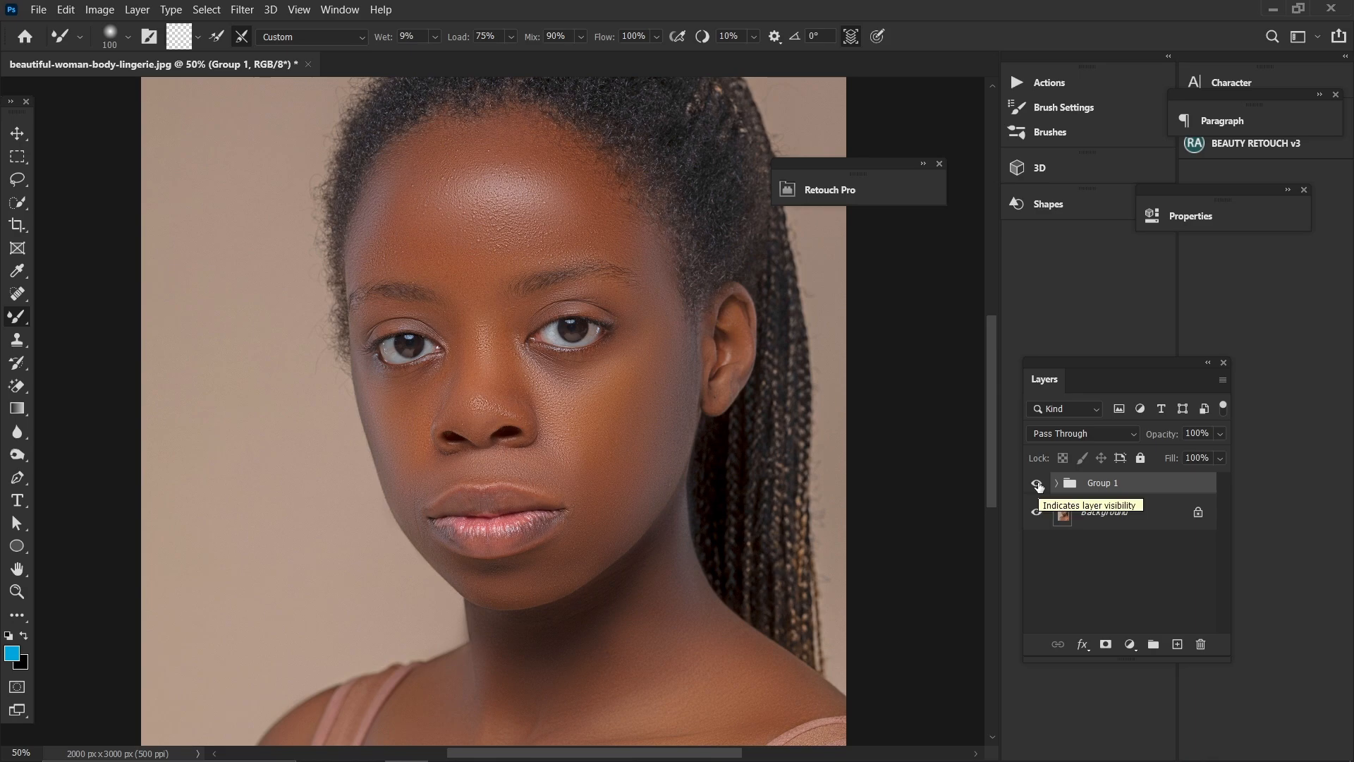
click(1037, 485)
click(1037, 485)
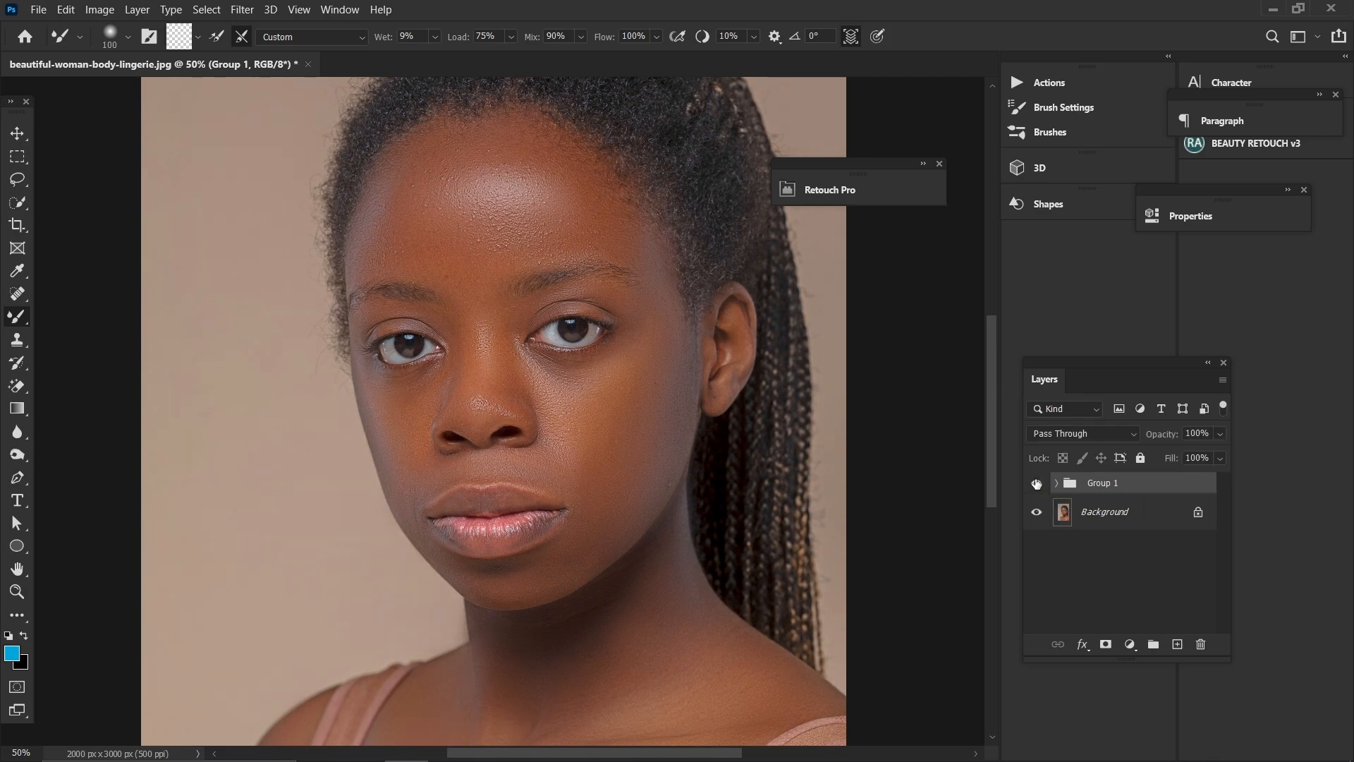
key(ctrl+plus)
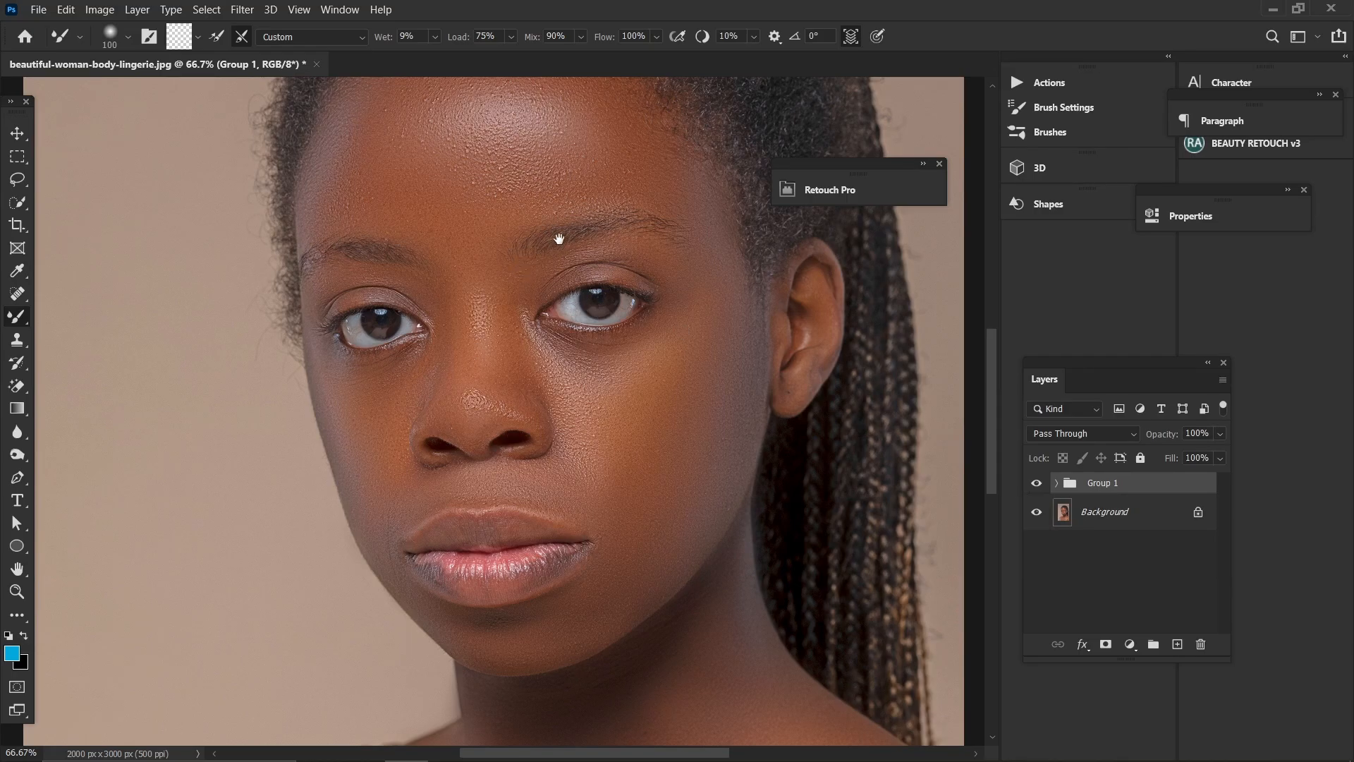
drag(558, 239, 451, 431)
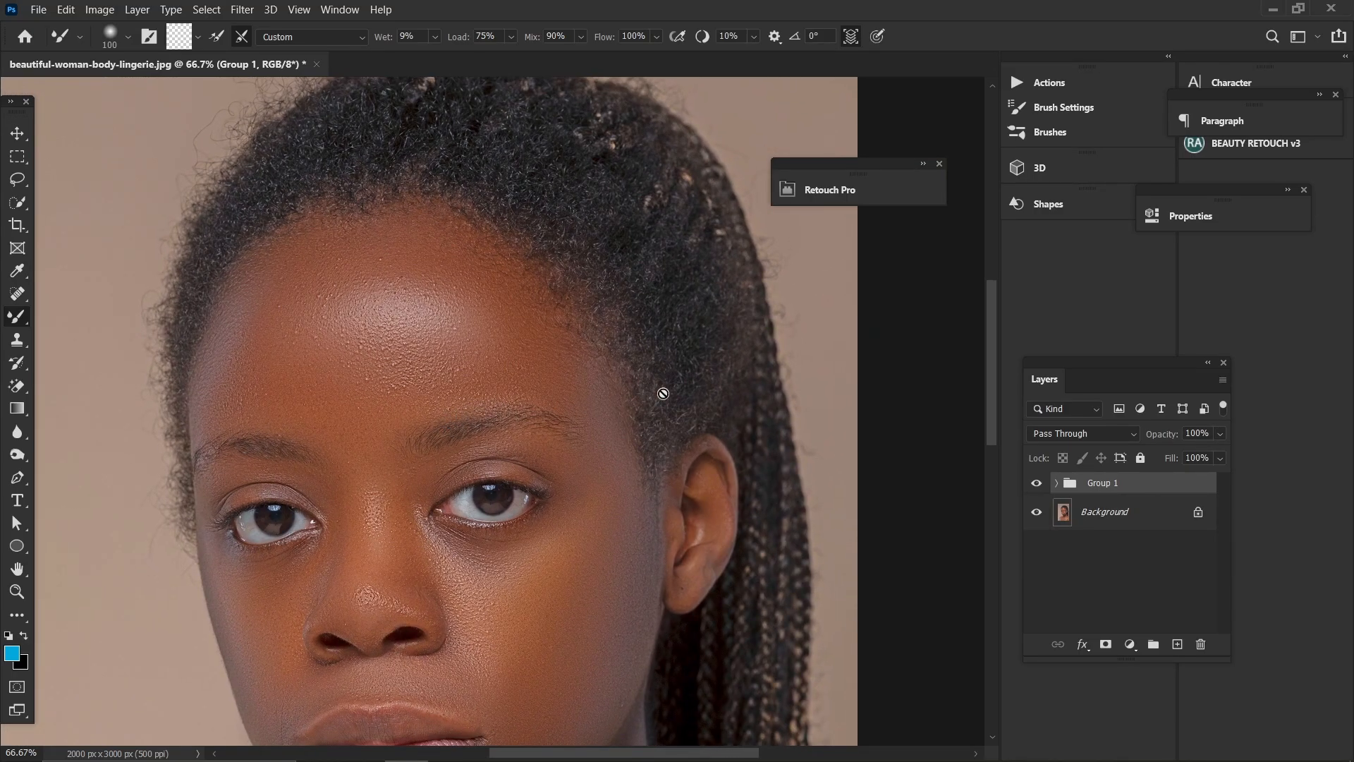
key(ctrl+minus)
- Select Layer 1 inside Group 1 and hide Layer 1 copy
click(1057, 484)
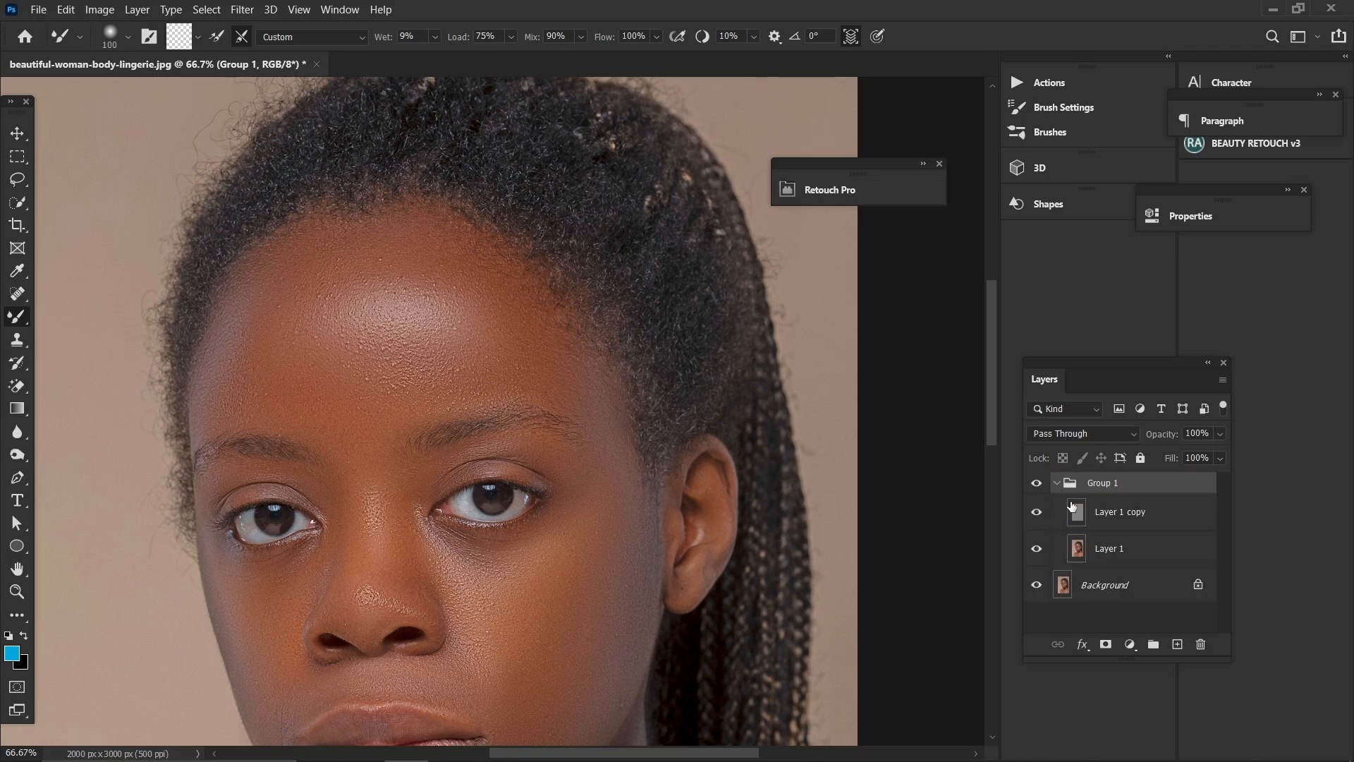
click(1125, 559)
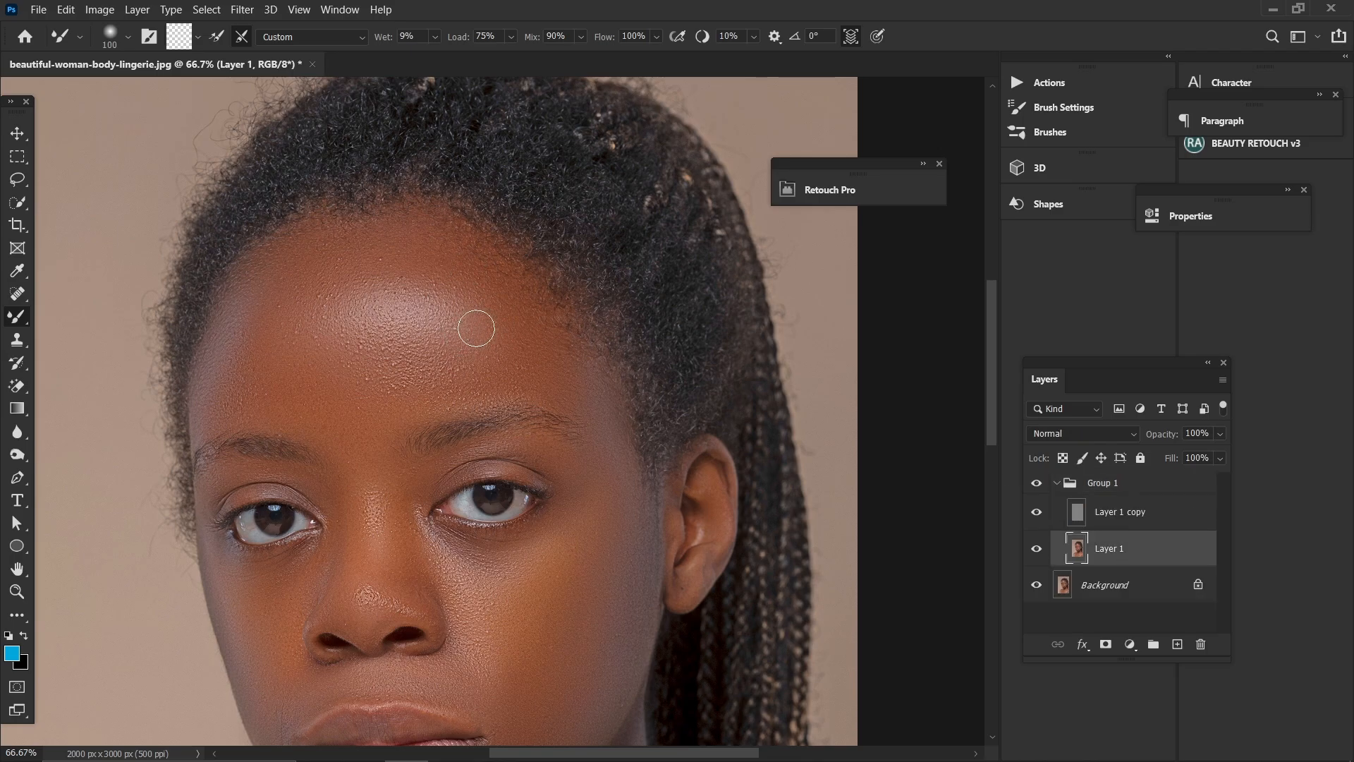
key(ctrl+1)
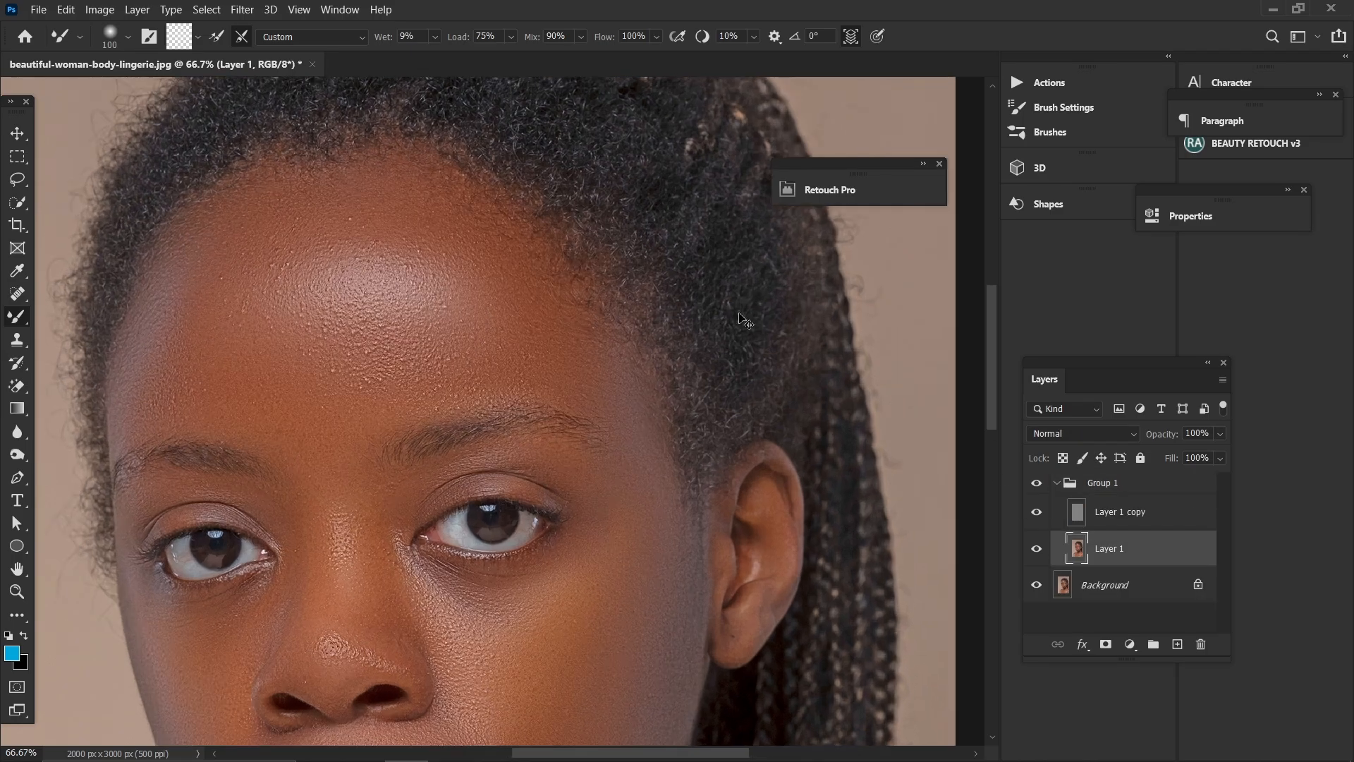
key(ctrl+minus)
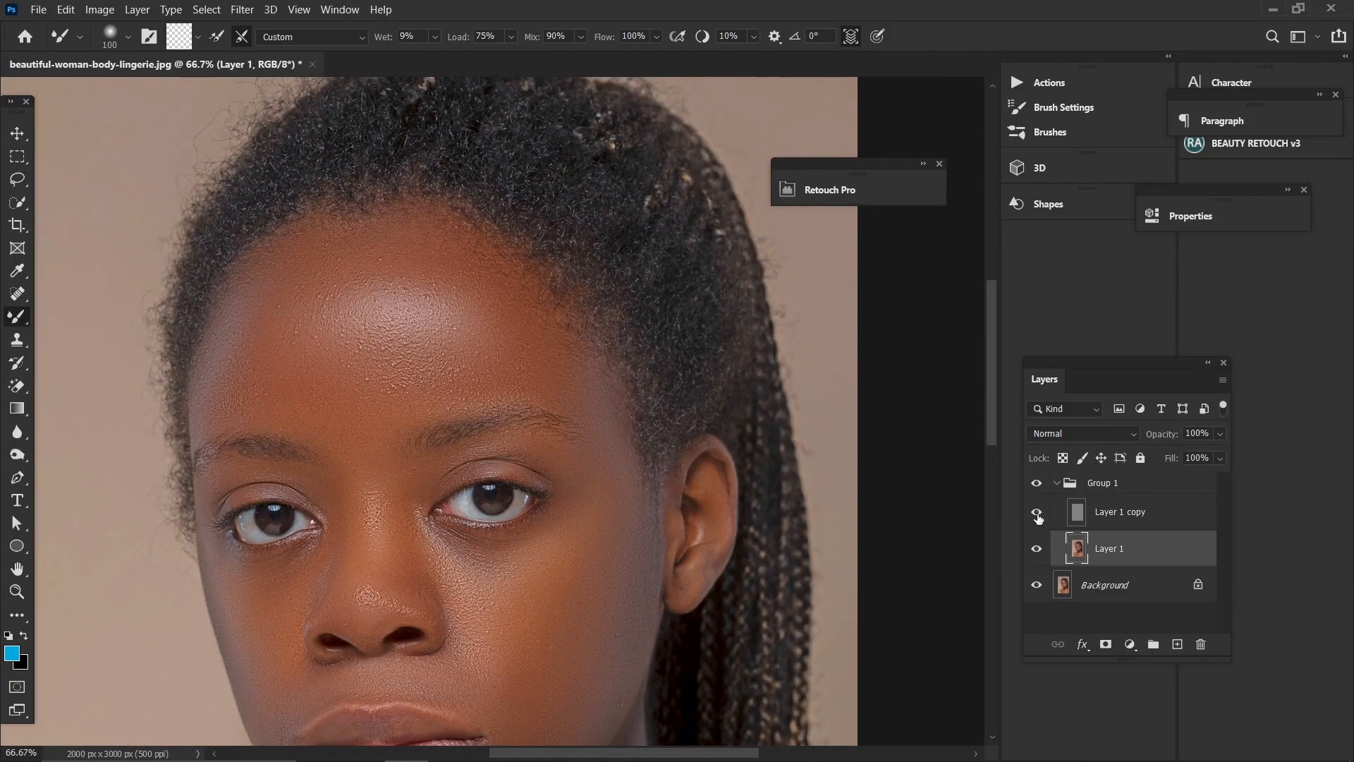
click(1037, 513)
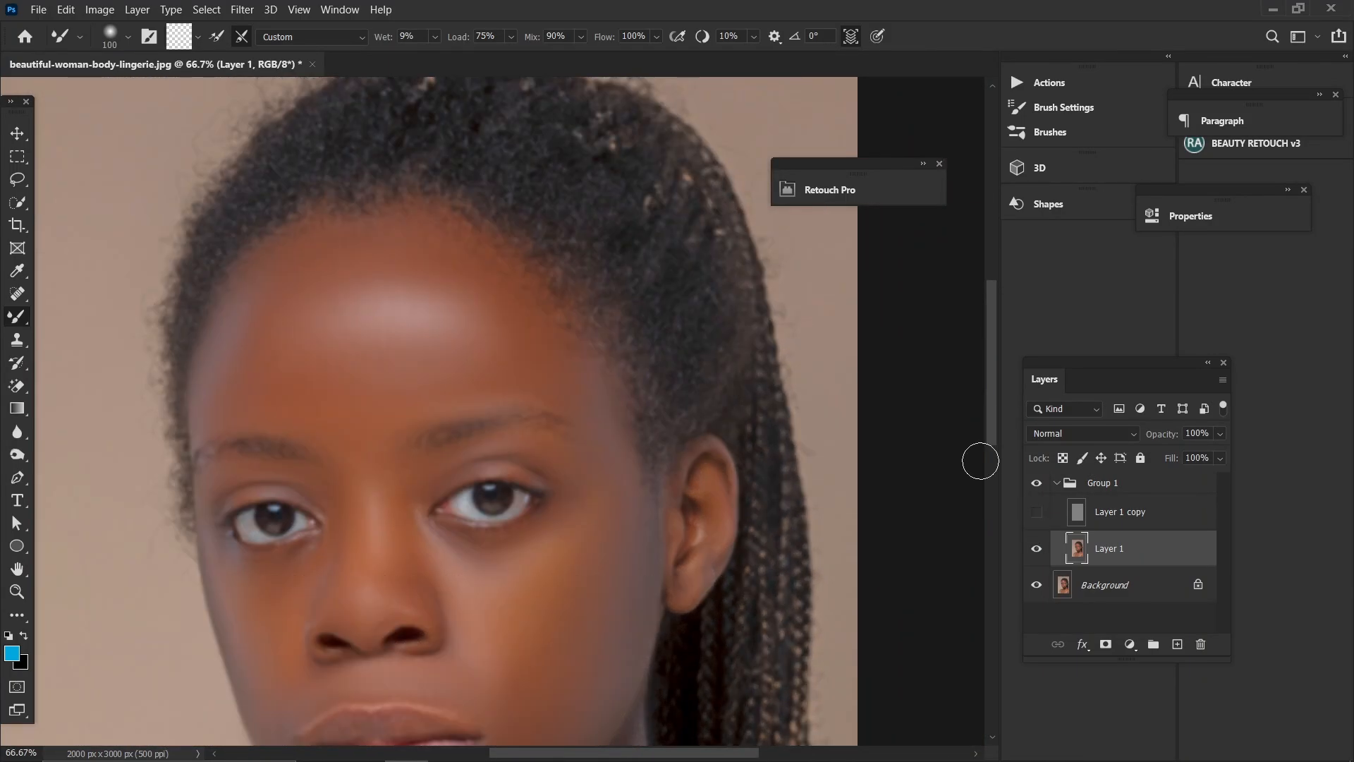
- Soften the forehead highlight's edges on Layer 1 with a Mixer Brush of 125 to 150, and show Layer 1 copy again
key(ctrl+1)
key(bracketright)
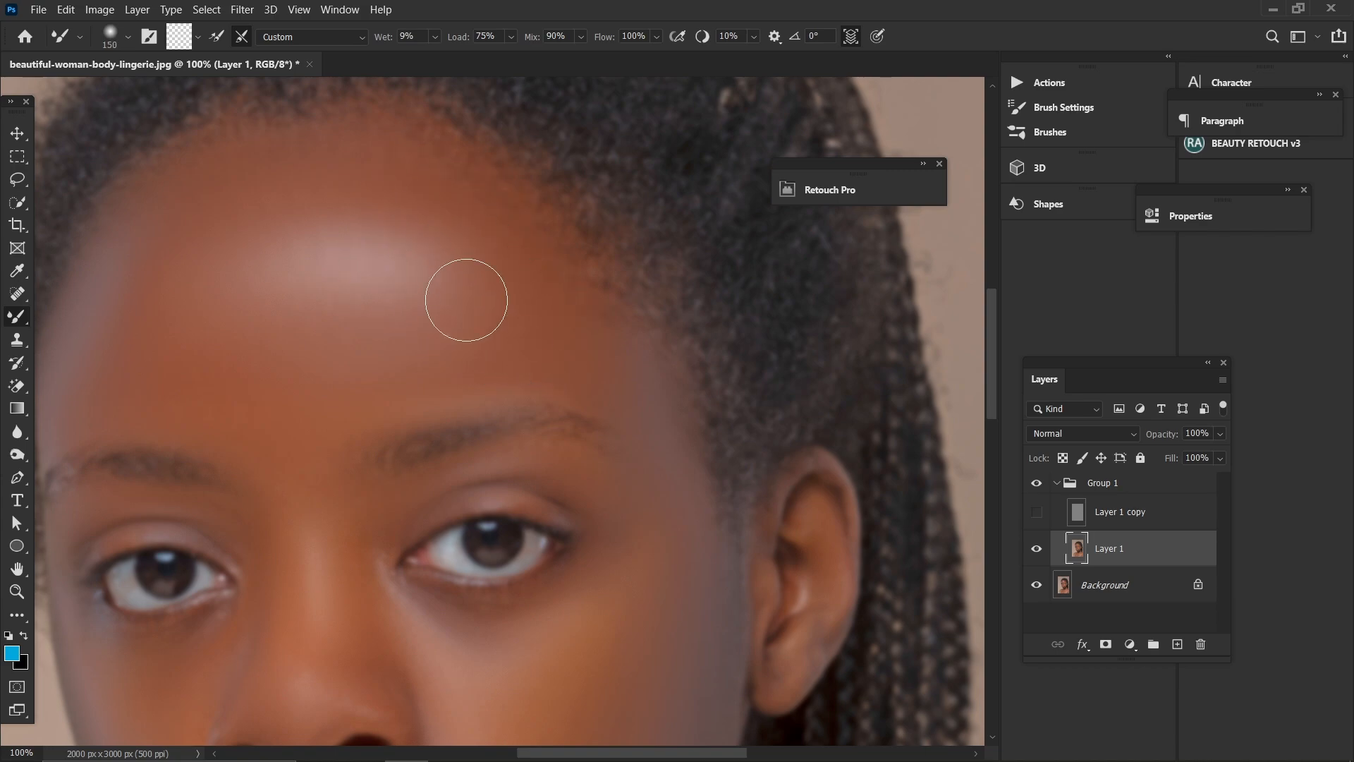
key(bracketright)
key(bracketleft)
click(1036, 512)
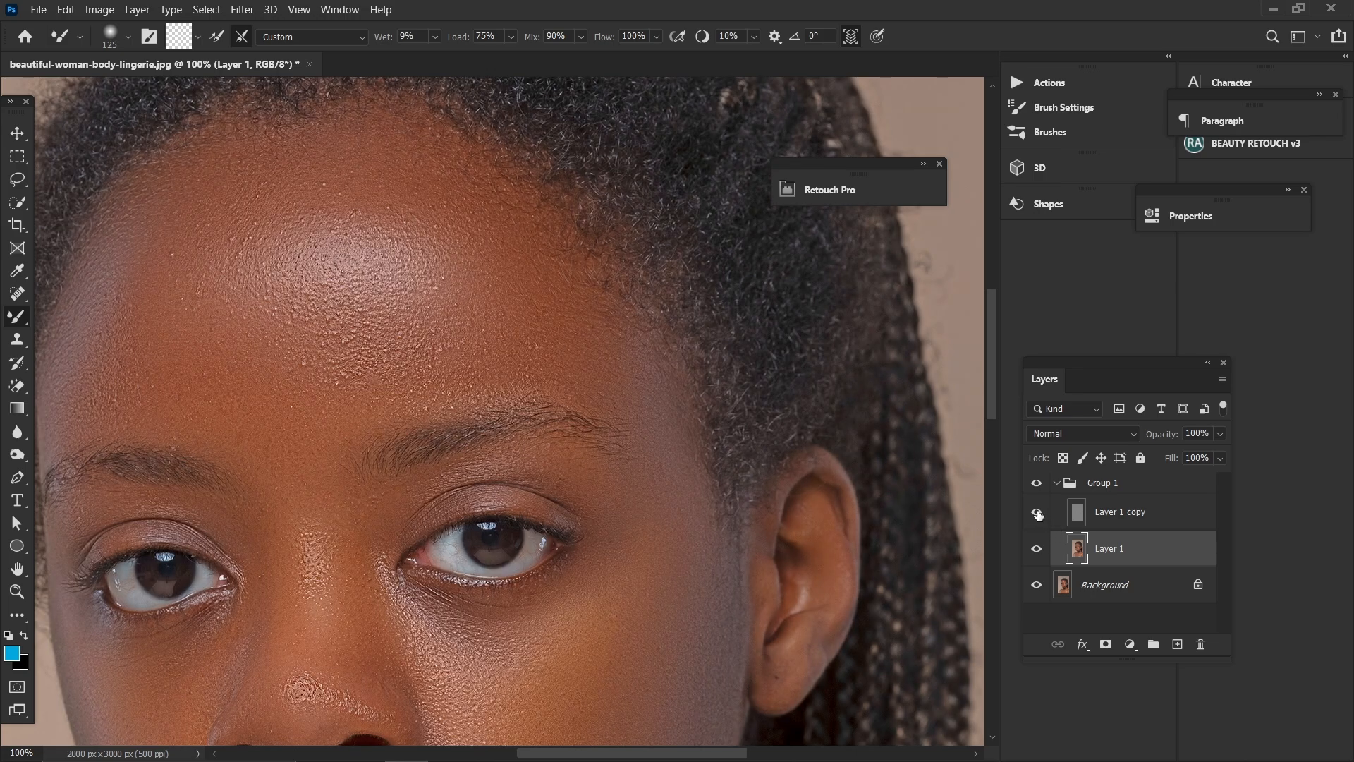
- Examine the textured portrait at several zoom levels, from the forehead at 100% to the full view at 25%
key(ctrl+minus)
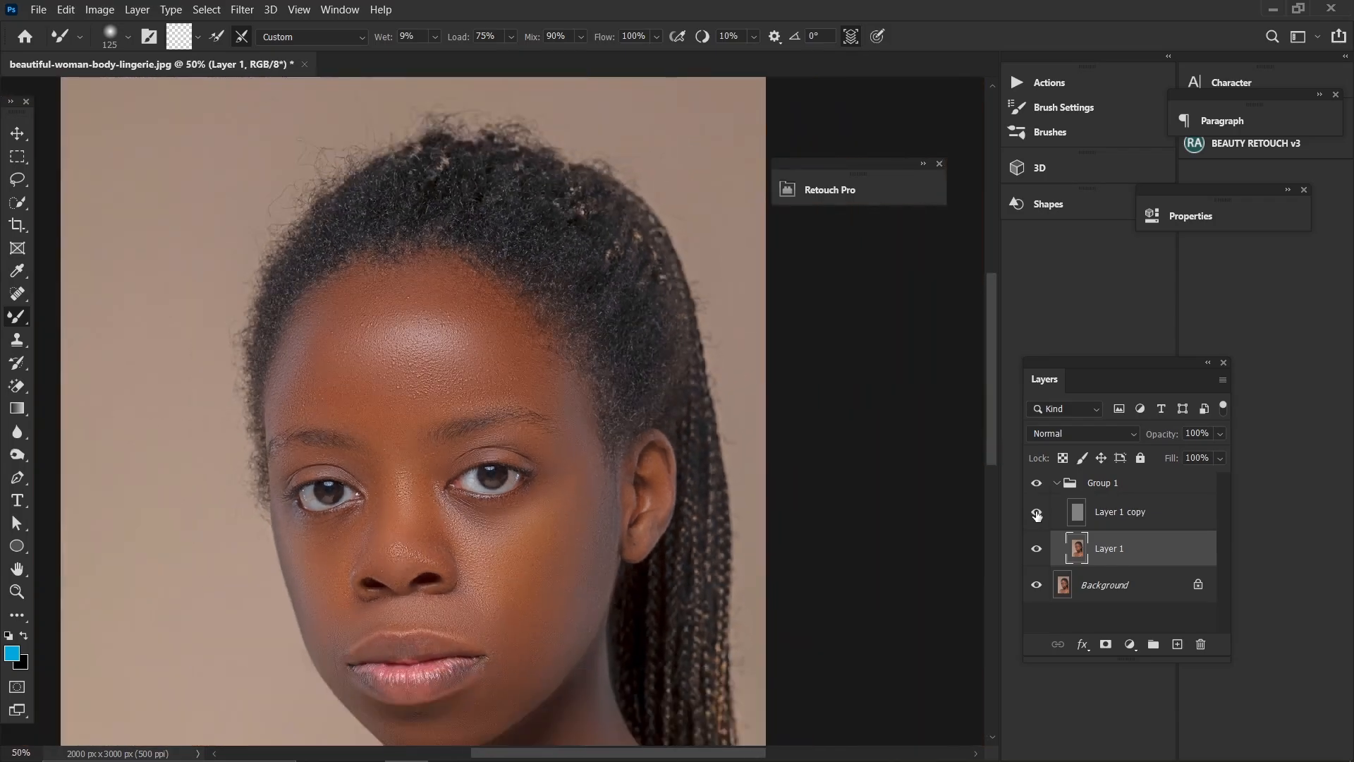
key(ctrl+plus)
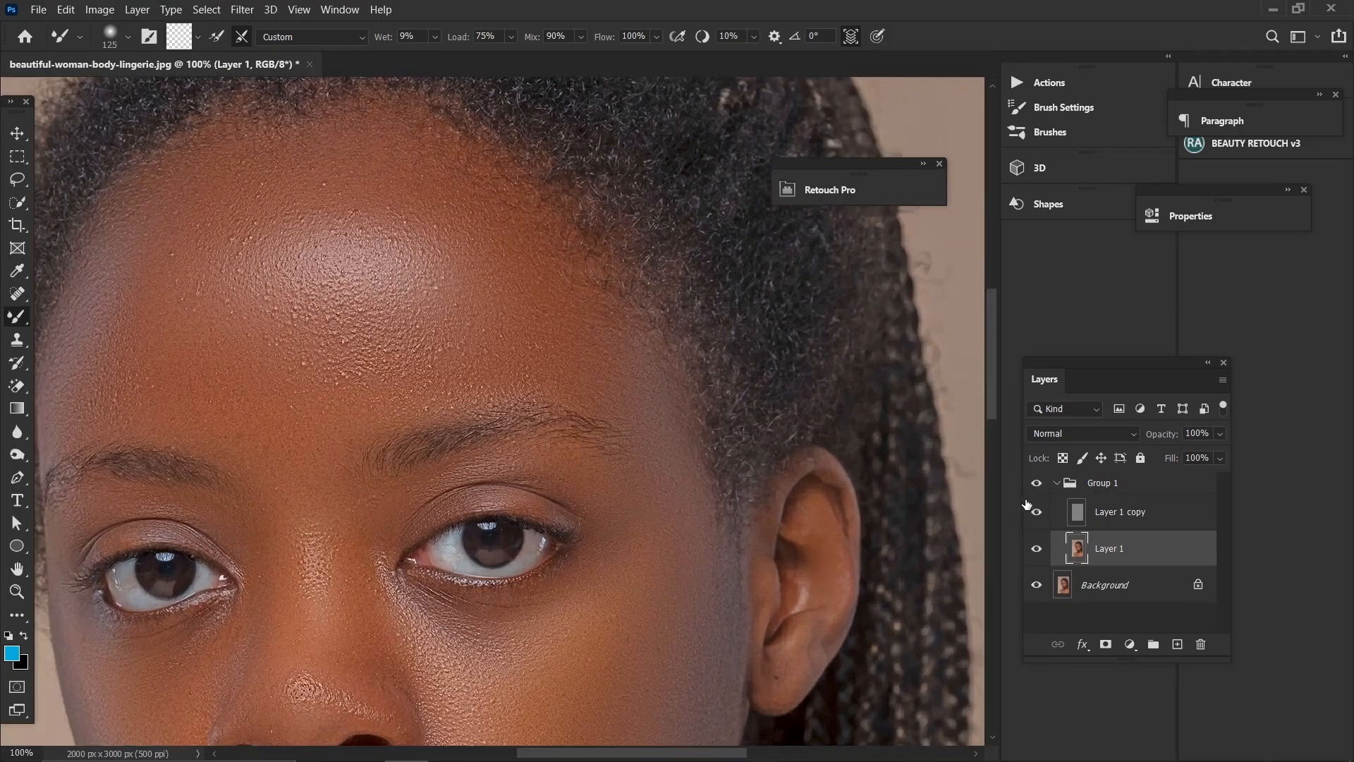
key(ctrl+minus)
key(ctrl+minus)
key(ctrl+minus)
key(ctrl+minus)
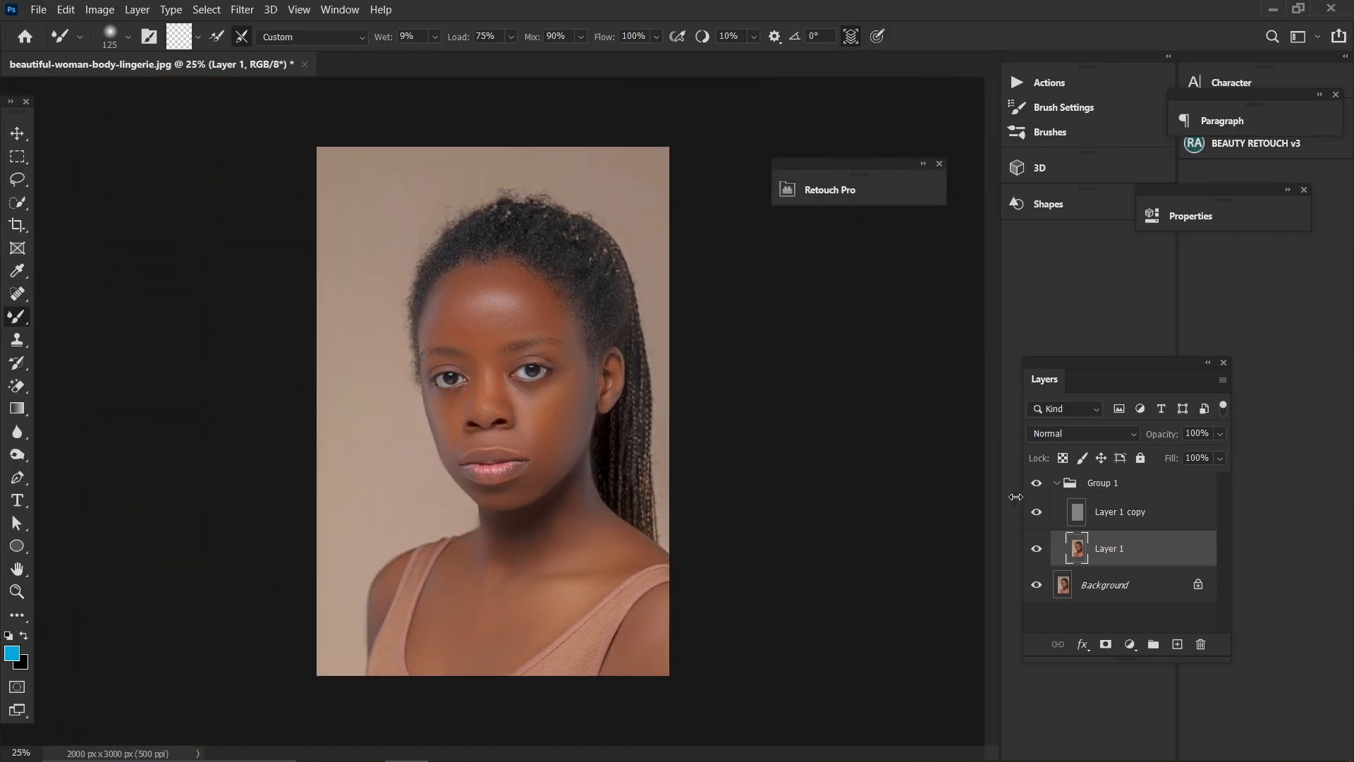
key(ctrl+plus)
key(ctrl+plus)
key(ctrl+minus)
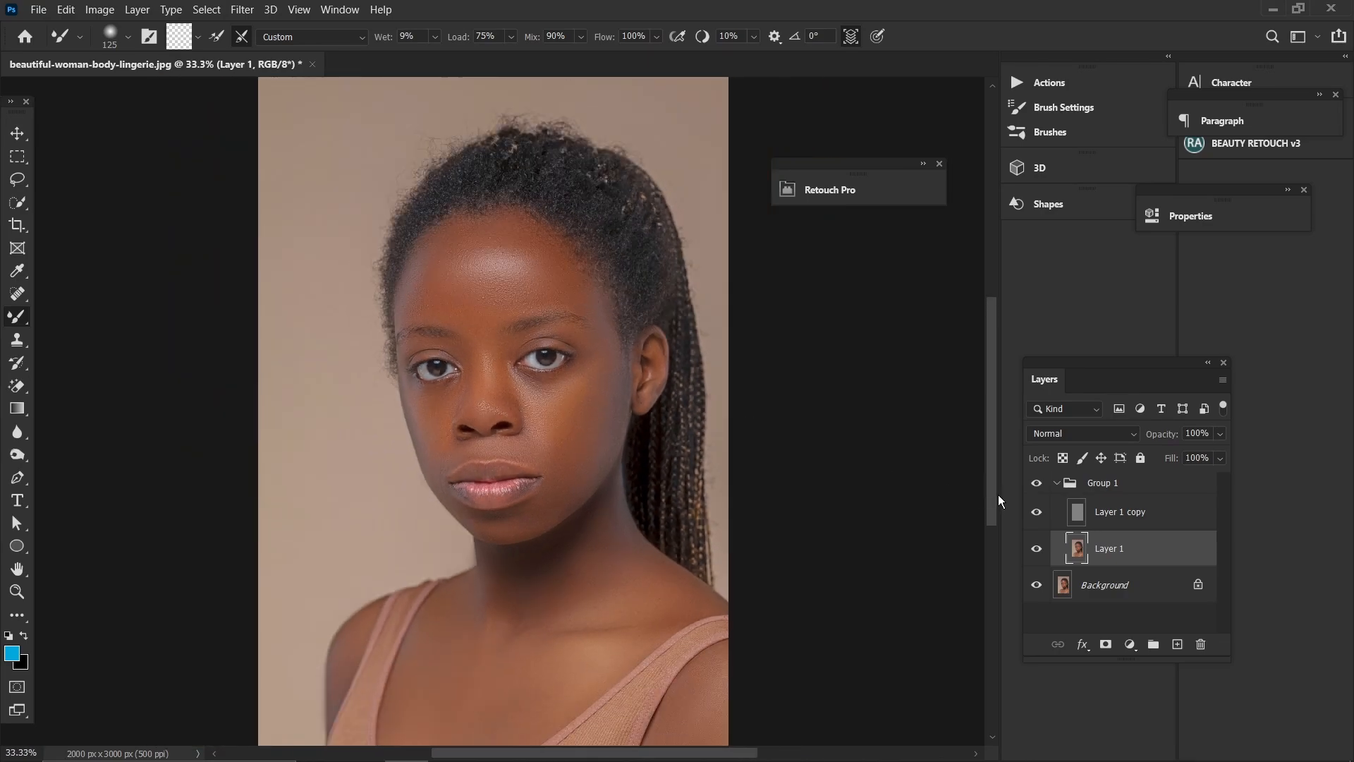
key(ctrl+plus)
key(ctrl+plus)
- Hide Layer 1 copy, touch up the face tones on Layer 1 with the brush at 150, and show Layer 1 copy again
click(1036, 511)
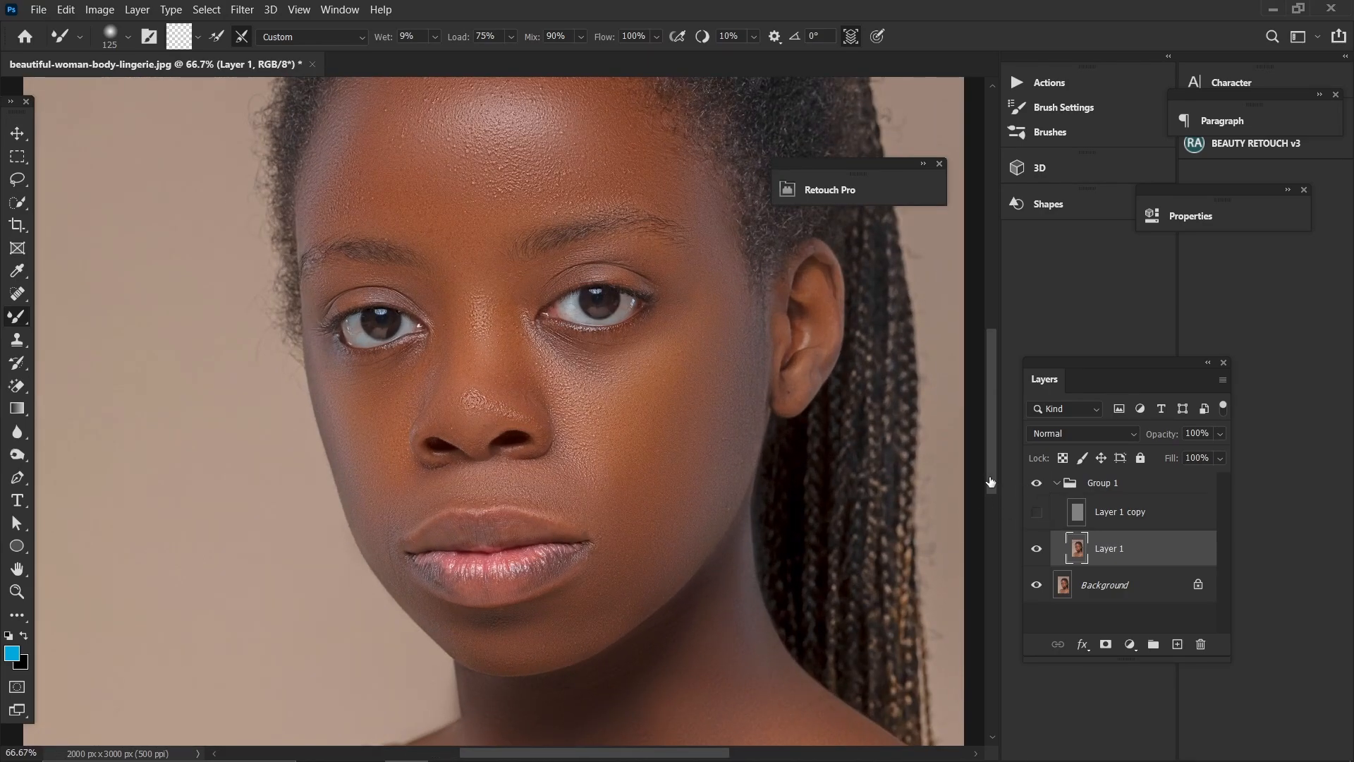
key(bracketright)
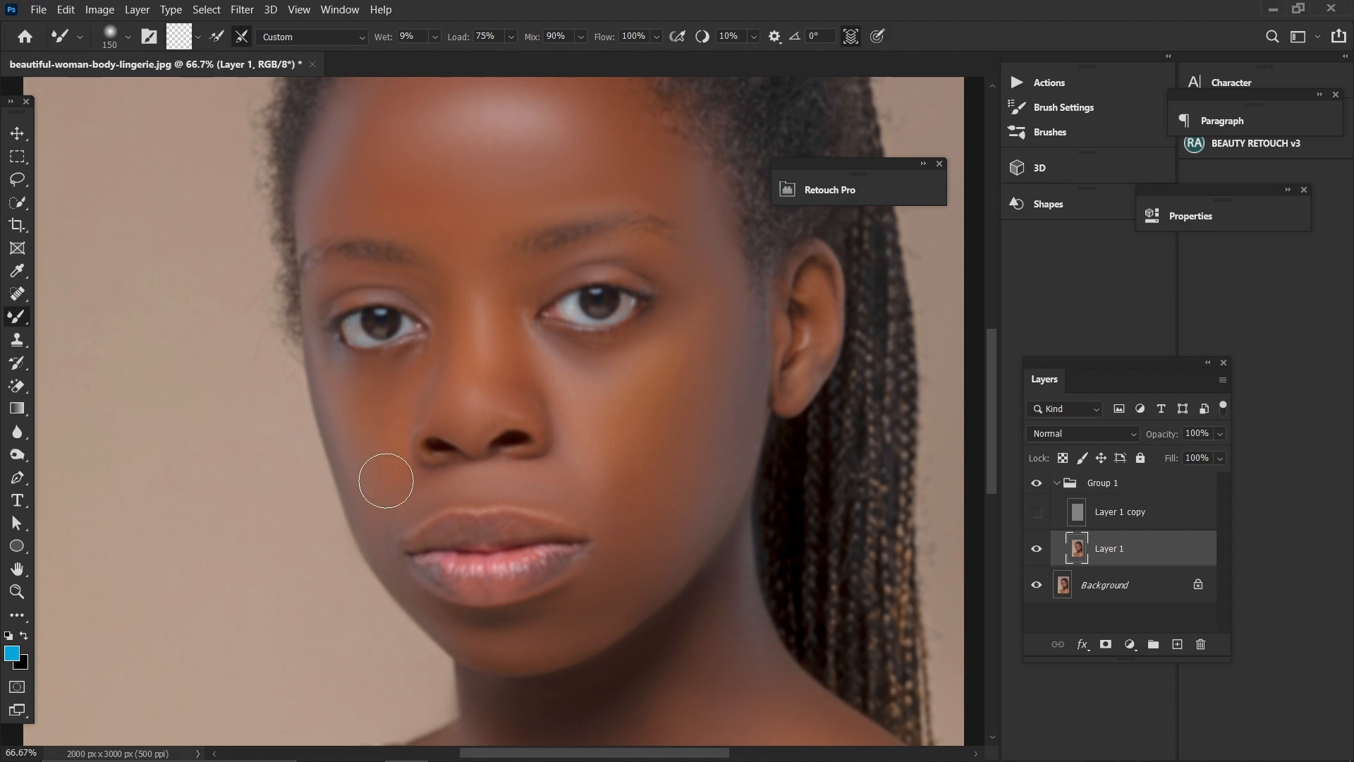
click(1036, 512)
- Hide and show Group 1 to check the retouch against the original, and collapse the group
key(ctrl+minus)
key(ctrl+minus)
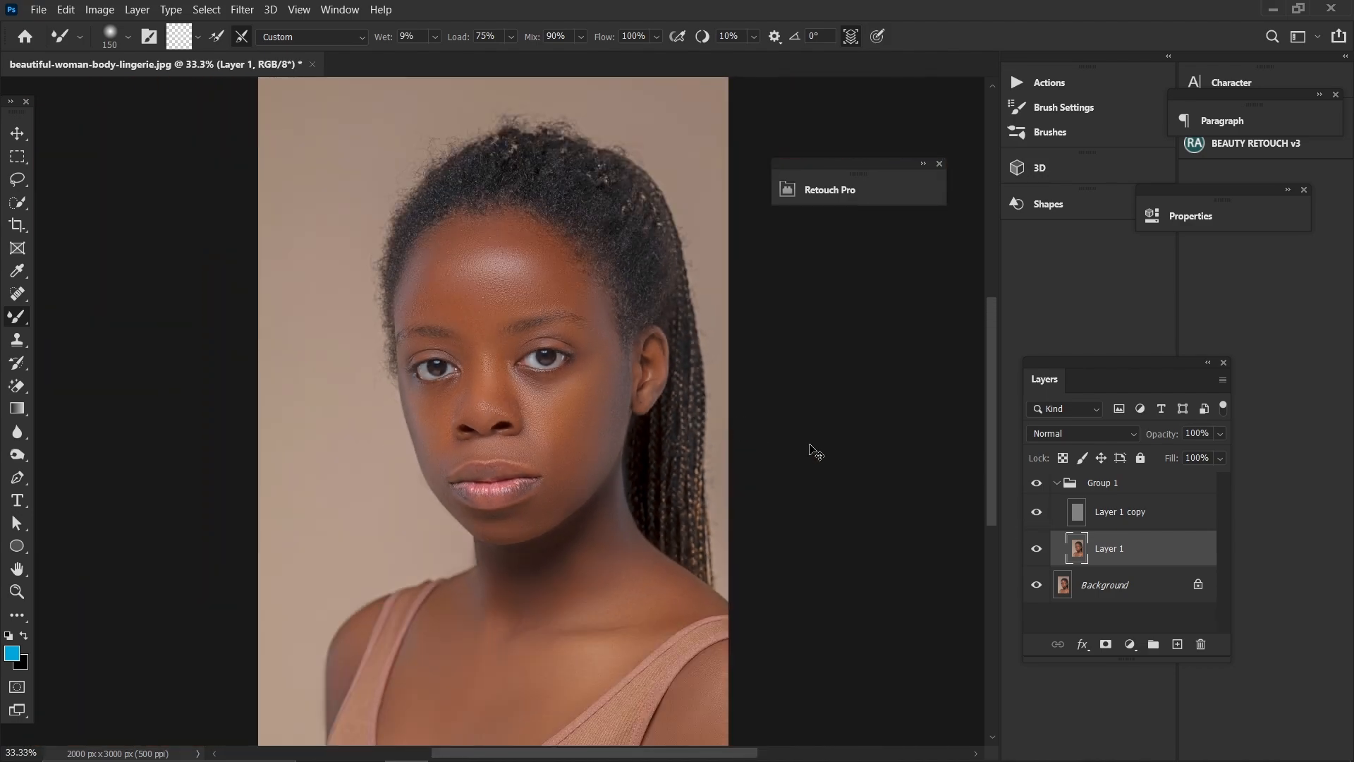
key(ctrl+plus)
click(1039, 486)
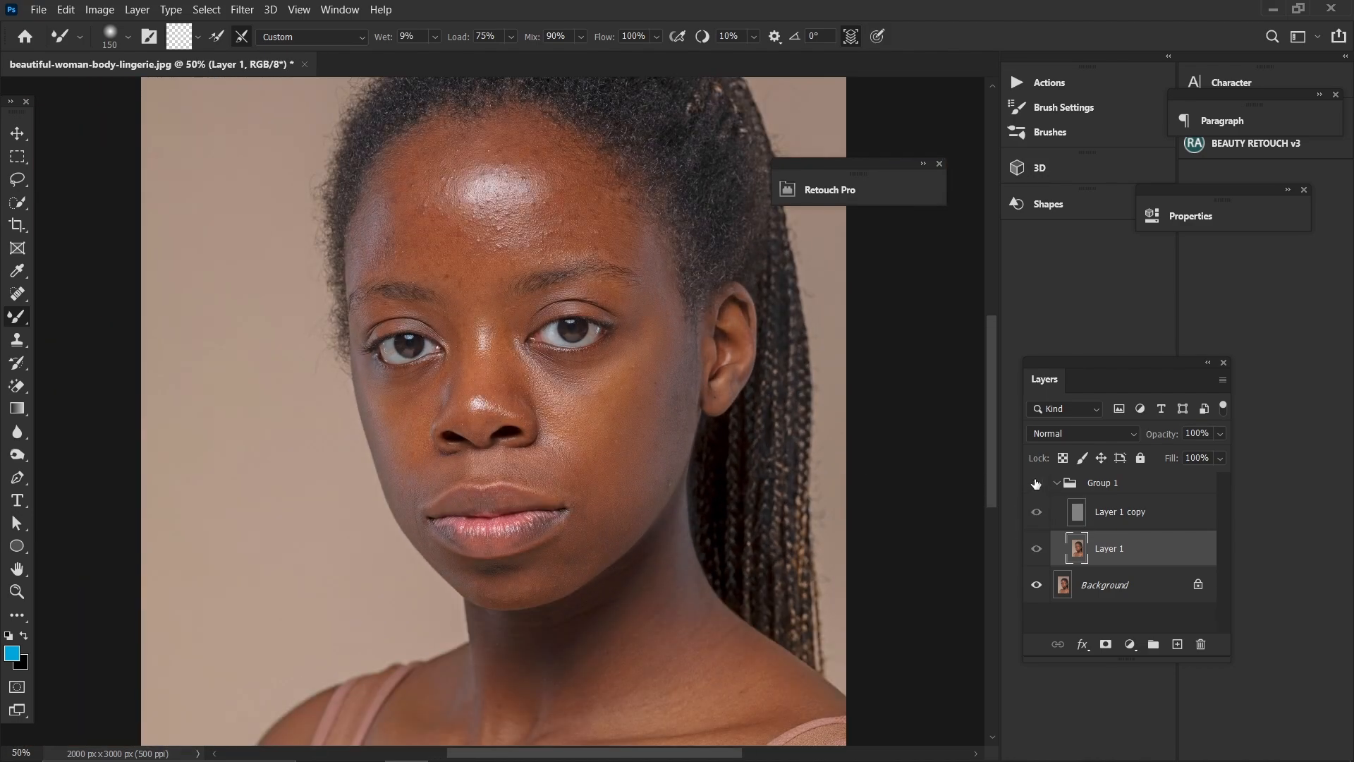
click(1038, 485)
click(1056, 483)
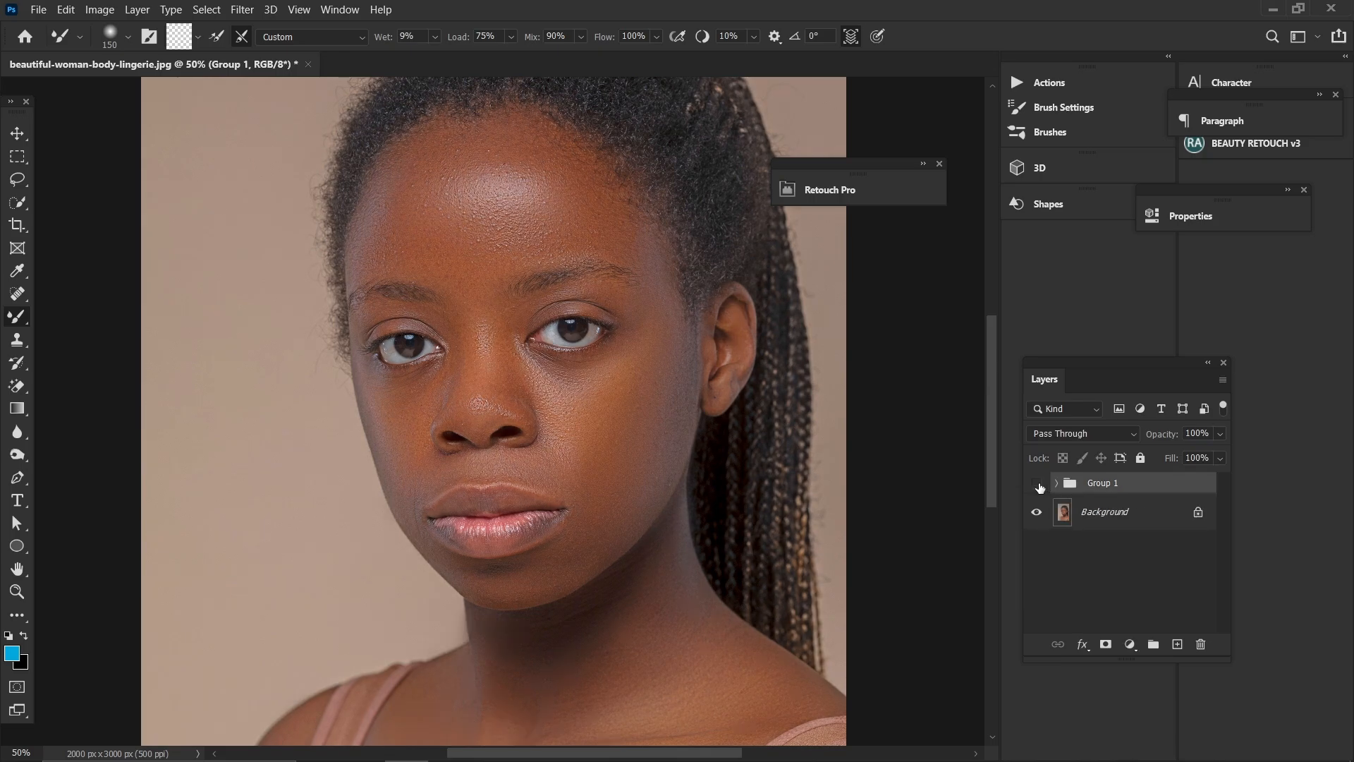
- Compare the portrait before and after retouching by toggling Group 1's visibility at 50% and 33.3% zoom
click(1038, 486)
click(1038, 485)
click(1038, 486)
click(1038, 486)
click(1038, 485)
key(ctrl+minus)
click(1037, 486)
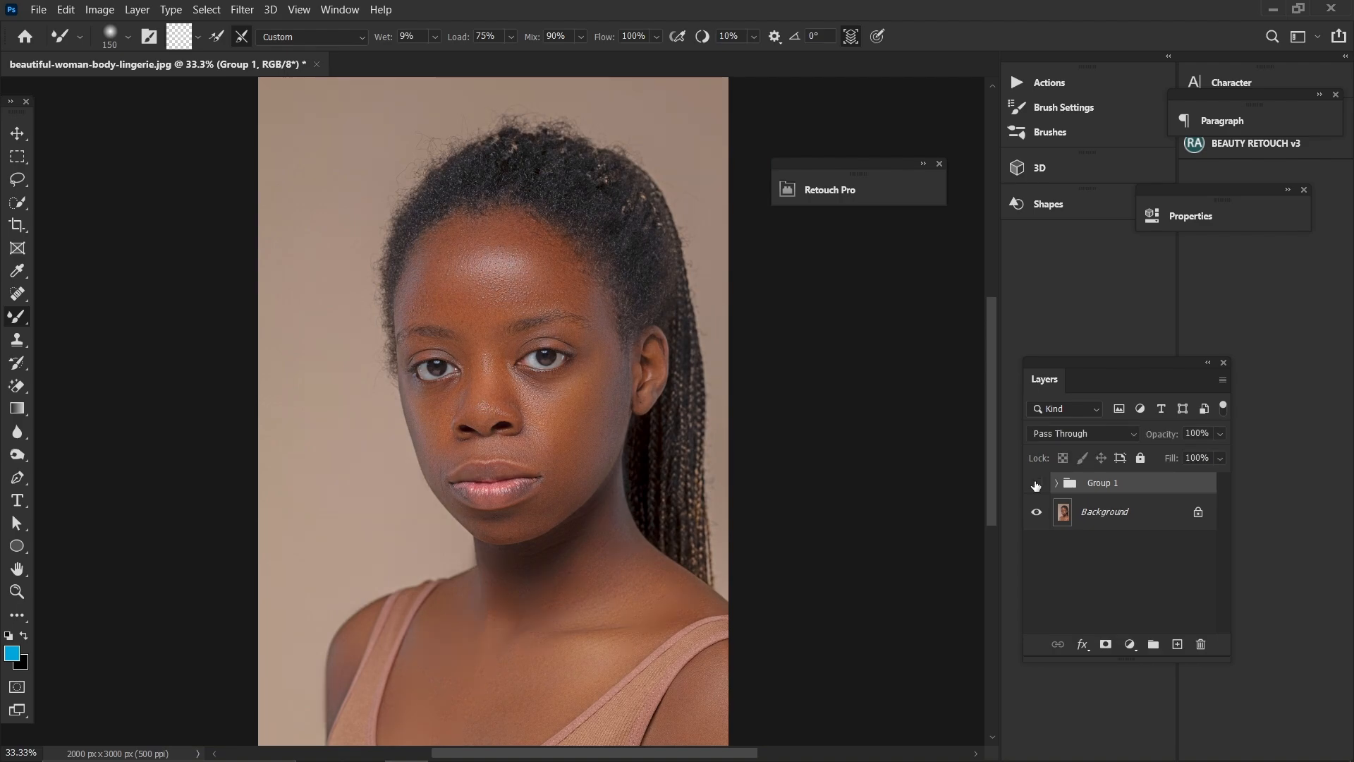
click(1036, 485)
click(1036, 485)
click(1036, 485)
click(1036, 485)
key(ctrl+plus)
key(ctrl+plus)
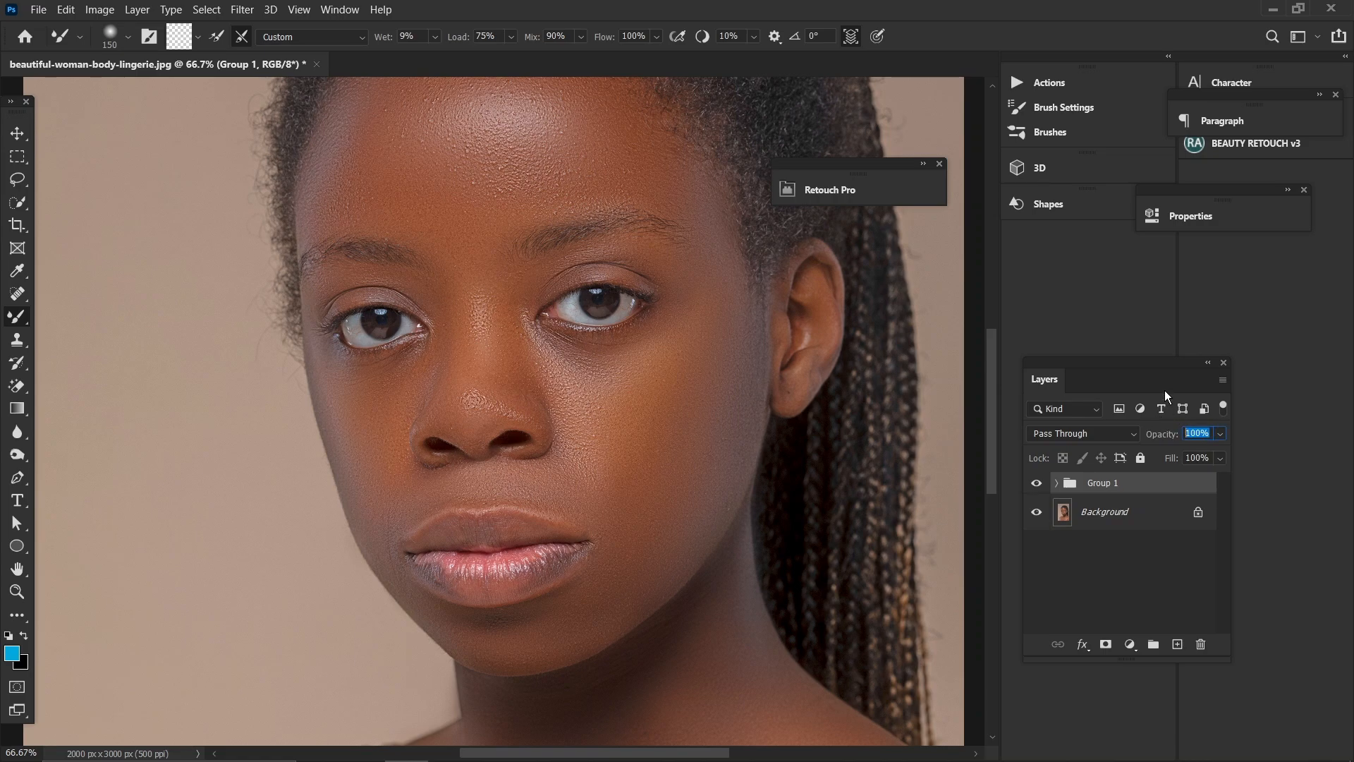
- Try out lower opacities on Group 1, down to 60%, and set it to 90%
text(90)
click(1220, 433)
drag(1200, 451, 1104, 459)
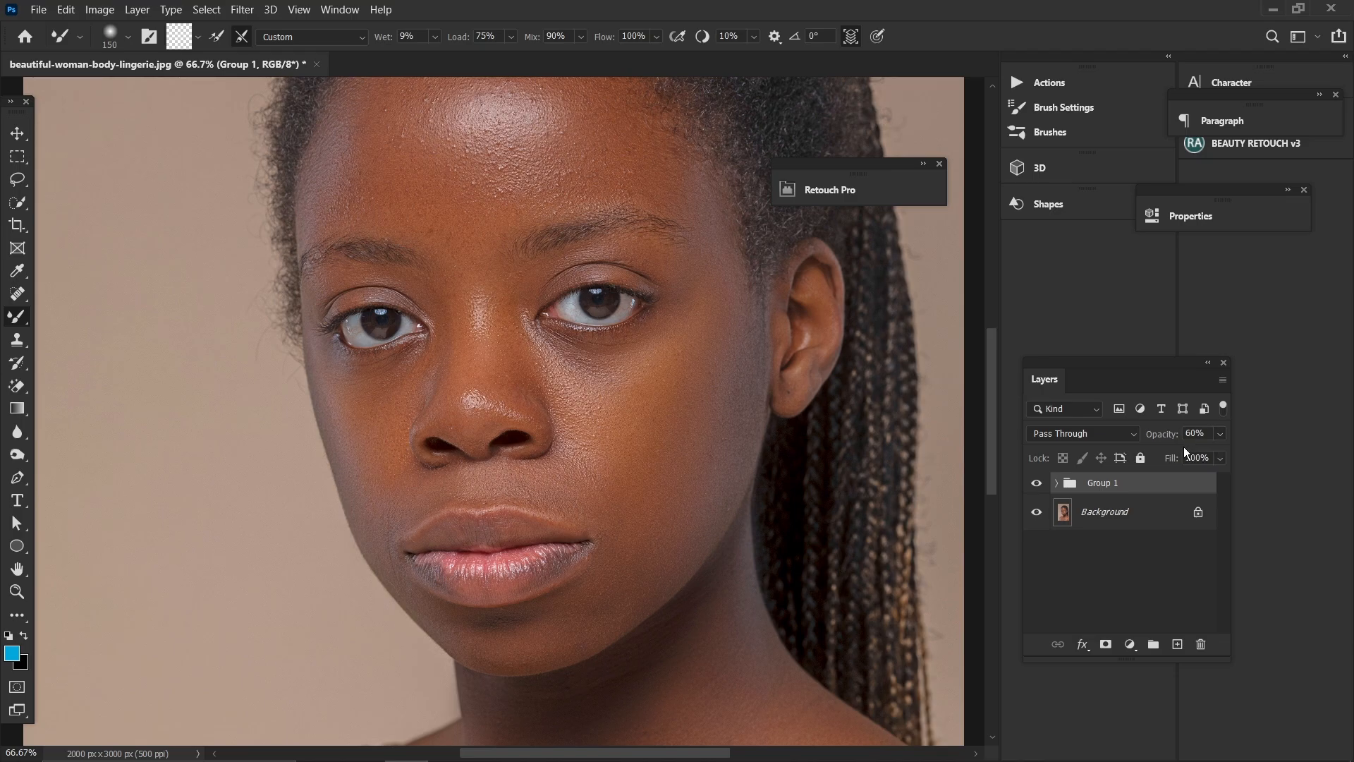
key(ctrl+minus)
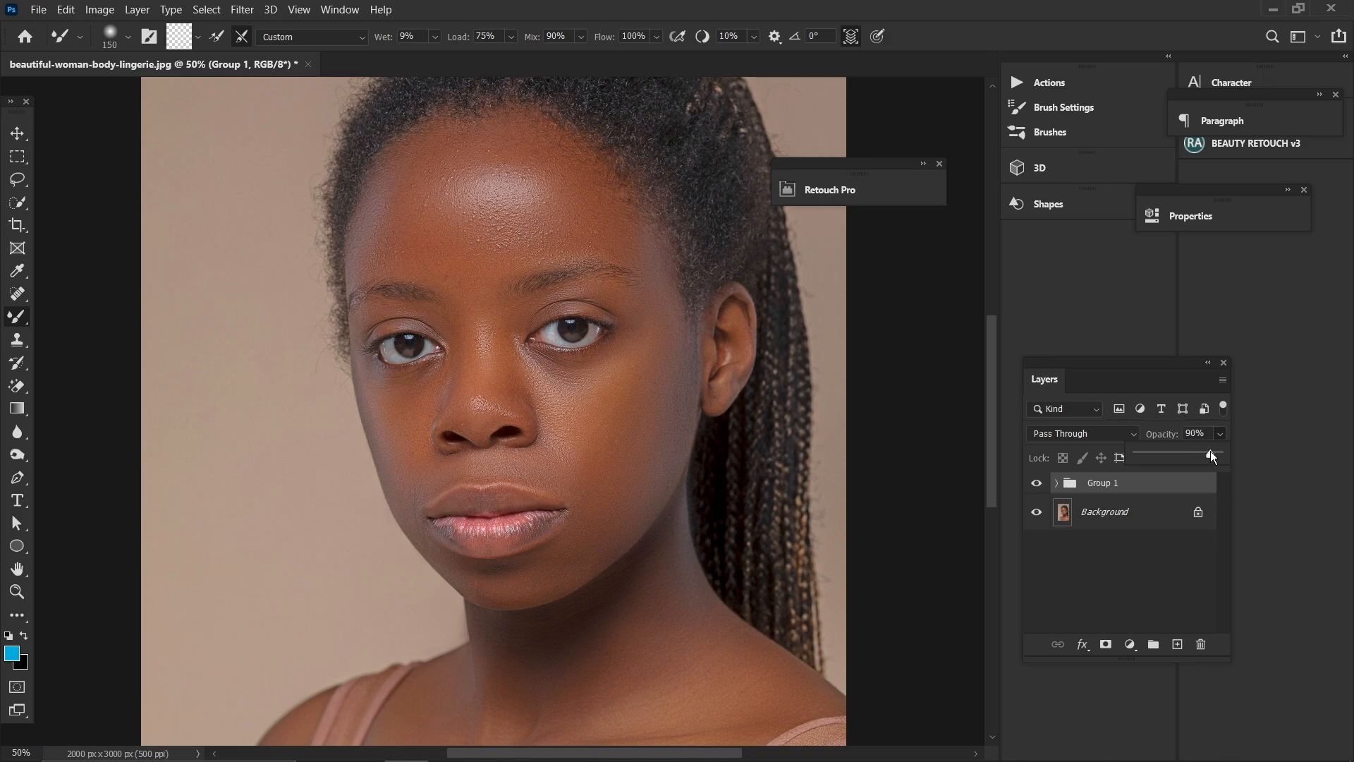
key(ctrl+plus)
key(ctrl+plus)
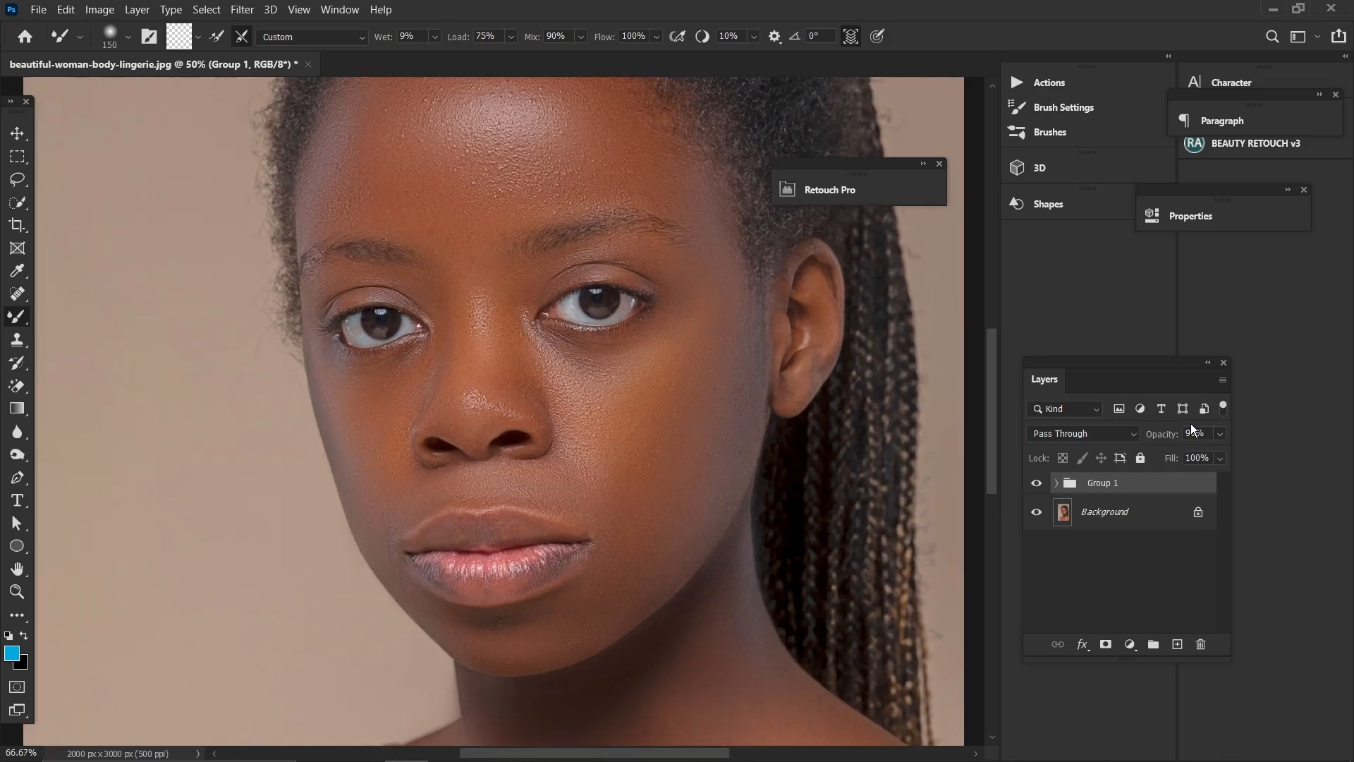
key(ctrl+minus)
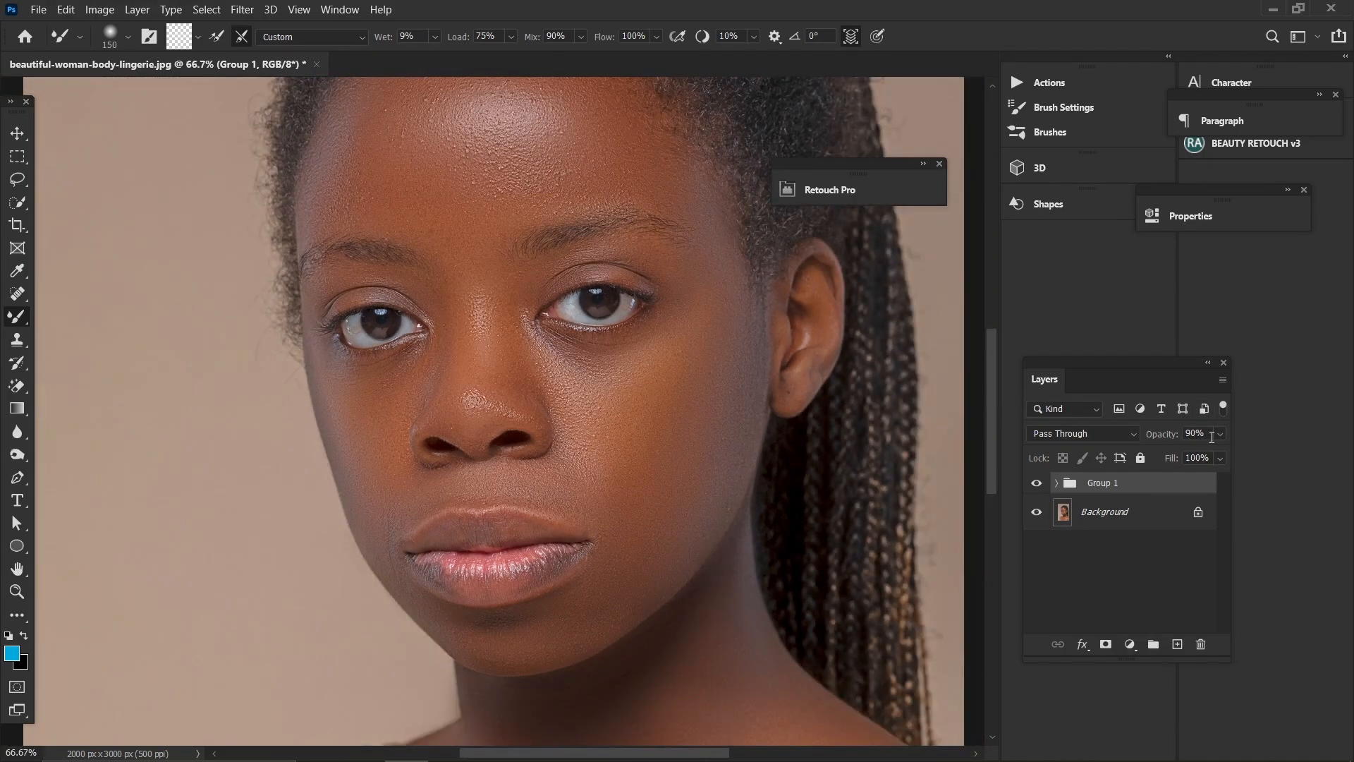
- Set Group 1's opacity to 95%
click(1212, 437)
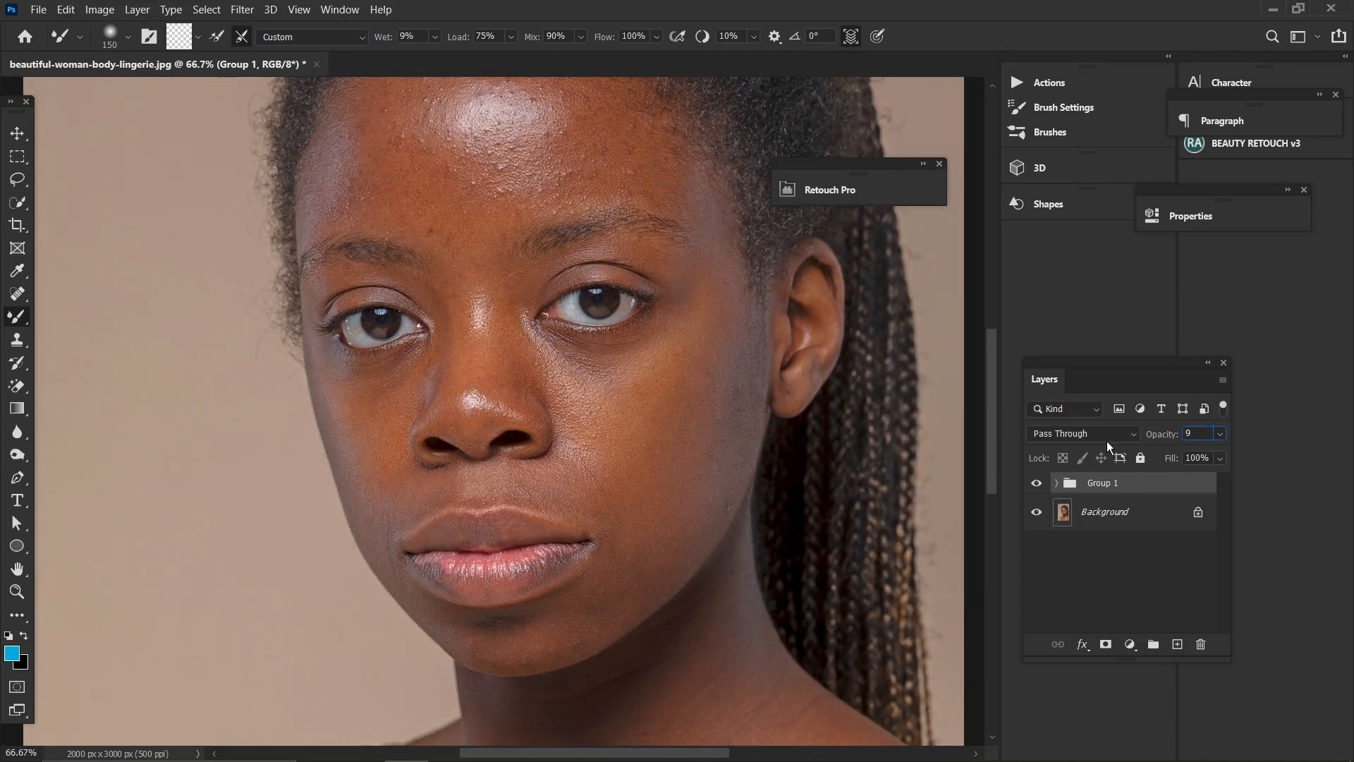
text(95)
key(ctrl+minus)
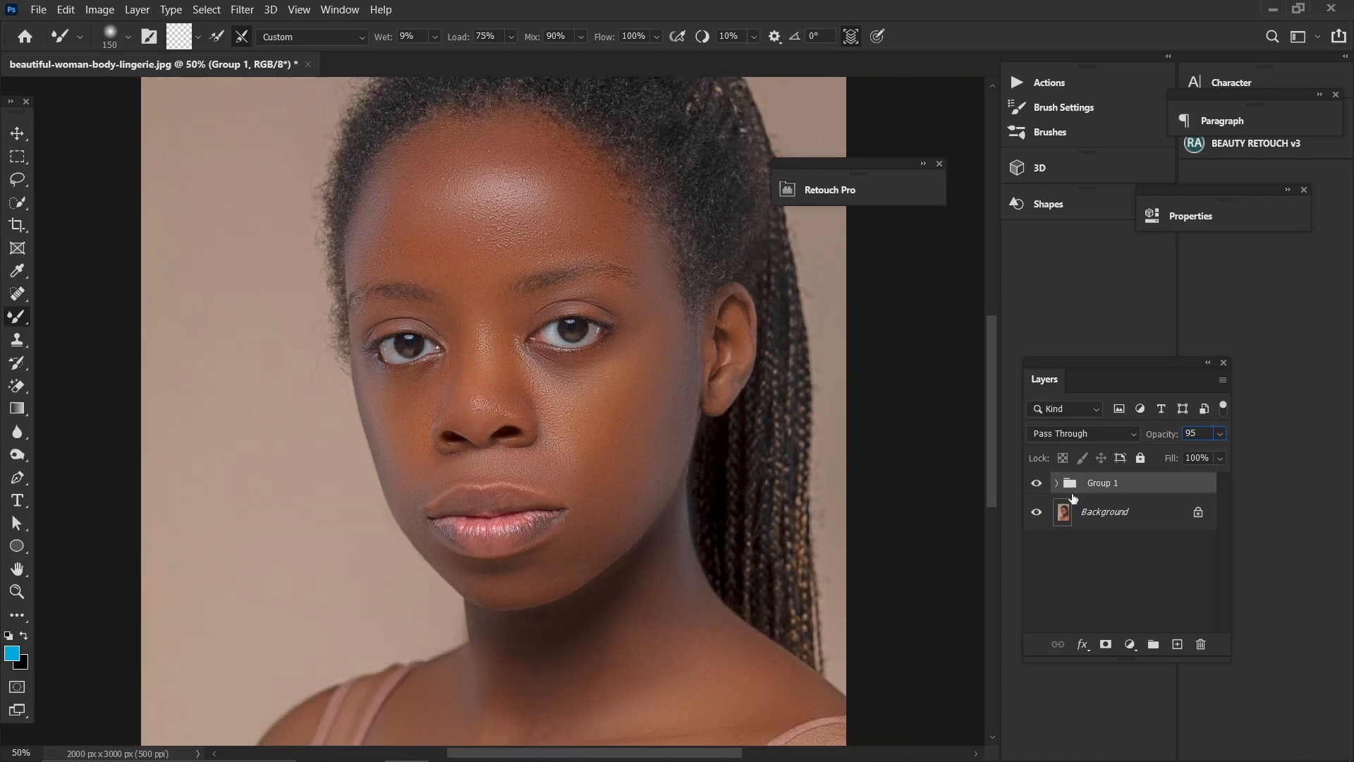
- Toggle Group 1's visibility repeatedly at 33.3% zoom to compare the 95% opacity result with the original
click(1027, 485)
key(ctrl+minus)
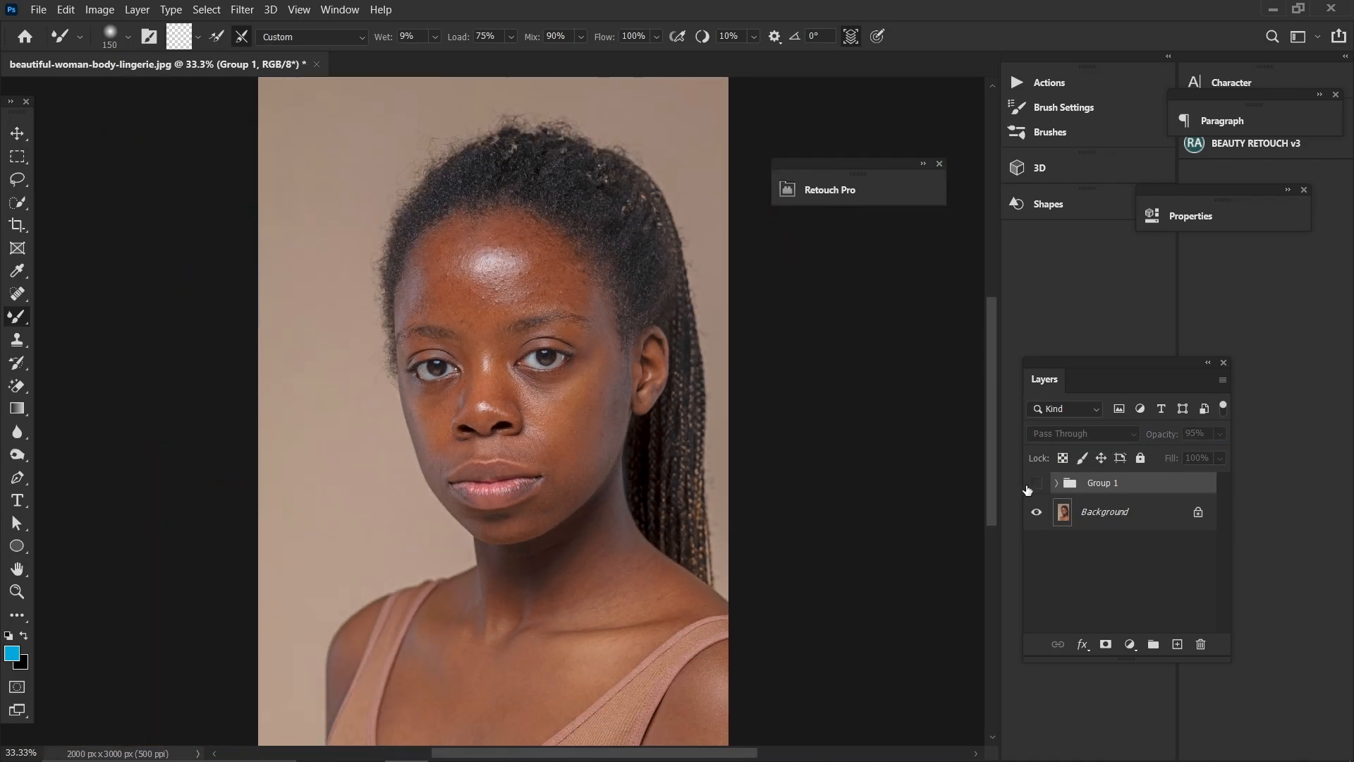
click(1034, 485)
click(1037, 483)
click(1039, 481)
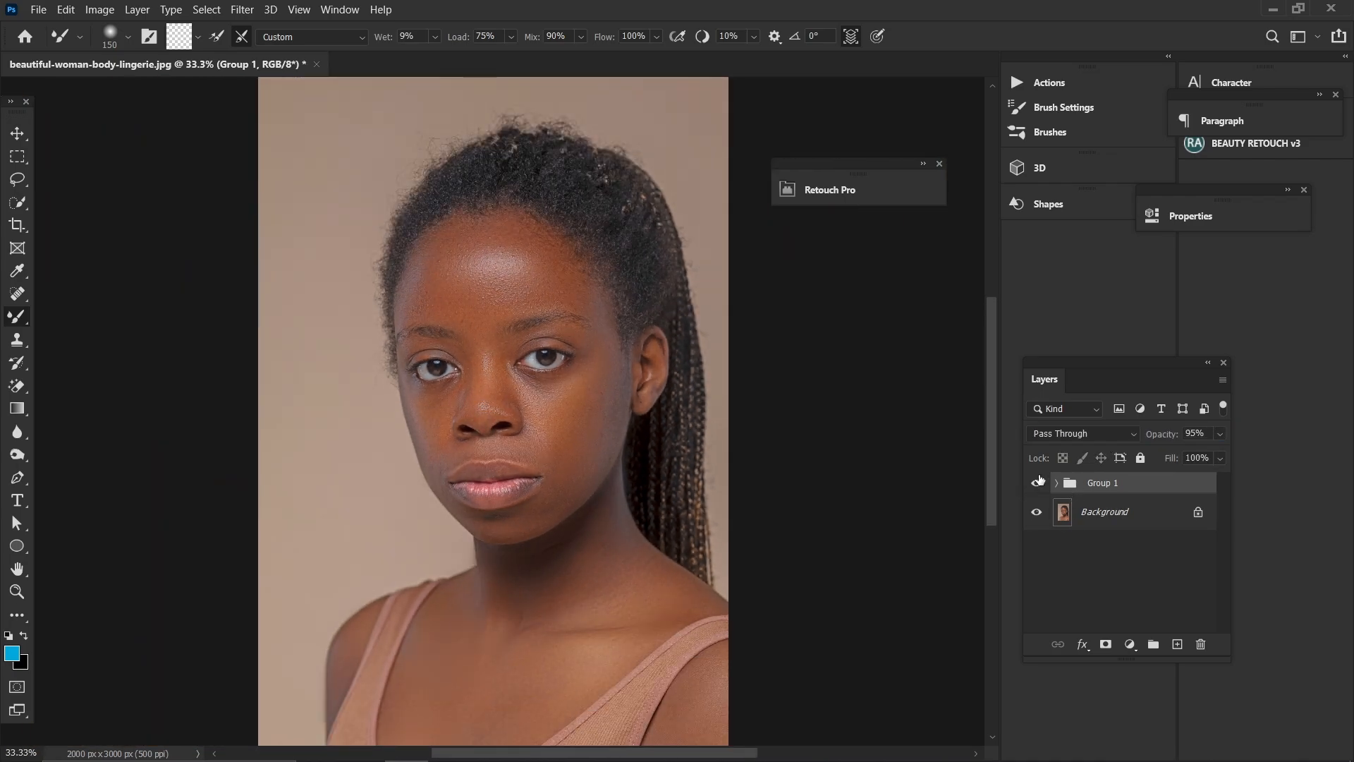
click(1039, 482)
click(1039, 482)
click(1039, 482)
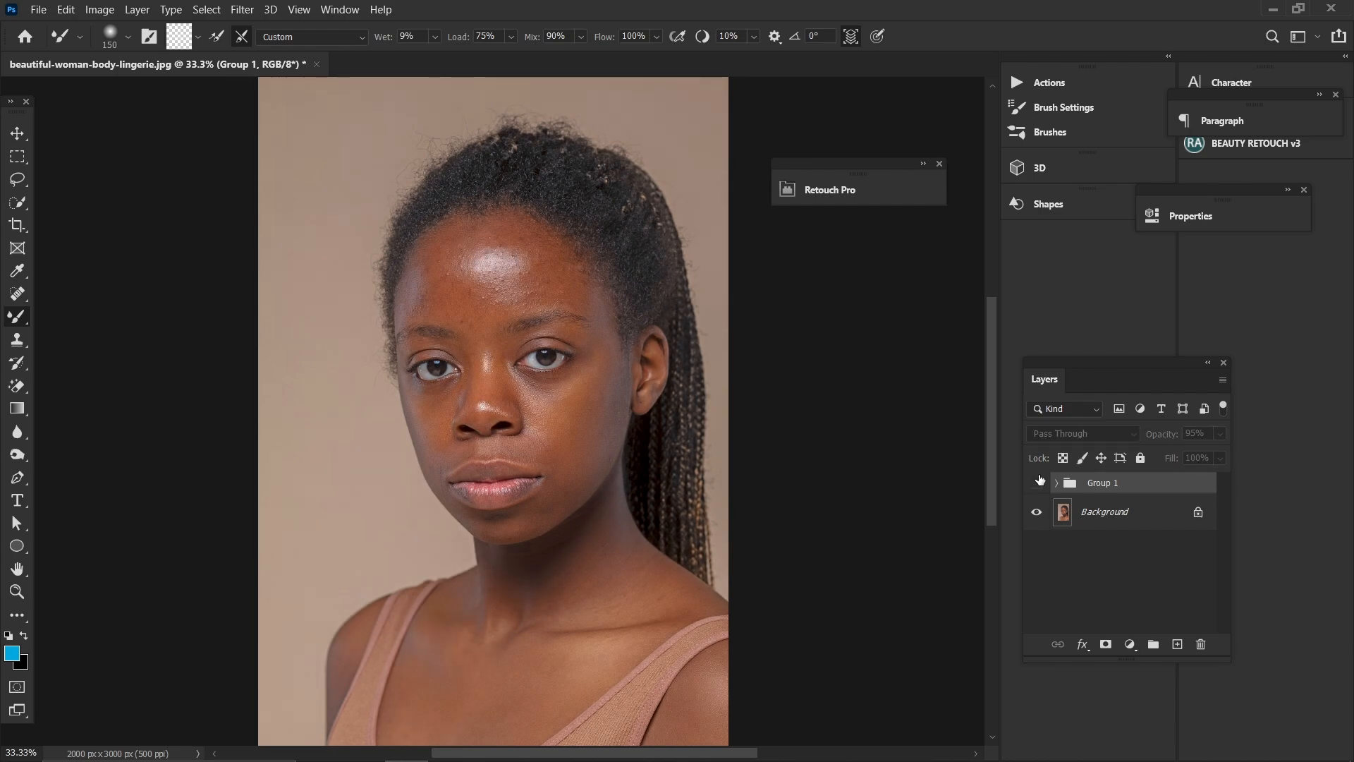
click(1039, 482)
- Inspect the forehead's skin texture between 66.7% and 200% zoom, with Group 1 switched off and on
key(ctrl+plus)
key(ctrl+plus)
key(ctrl+plus)
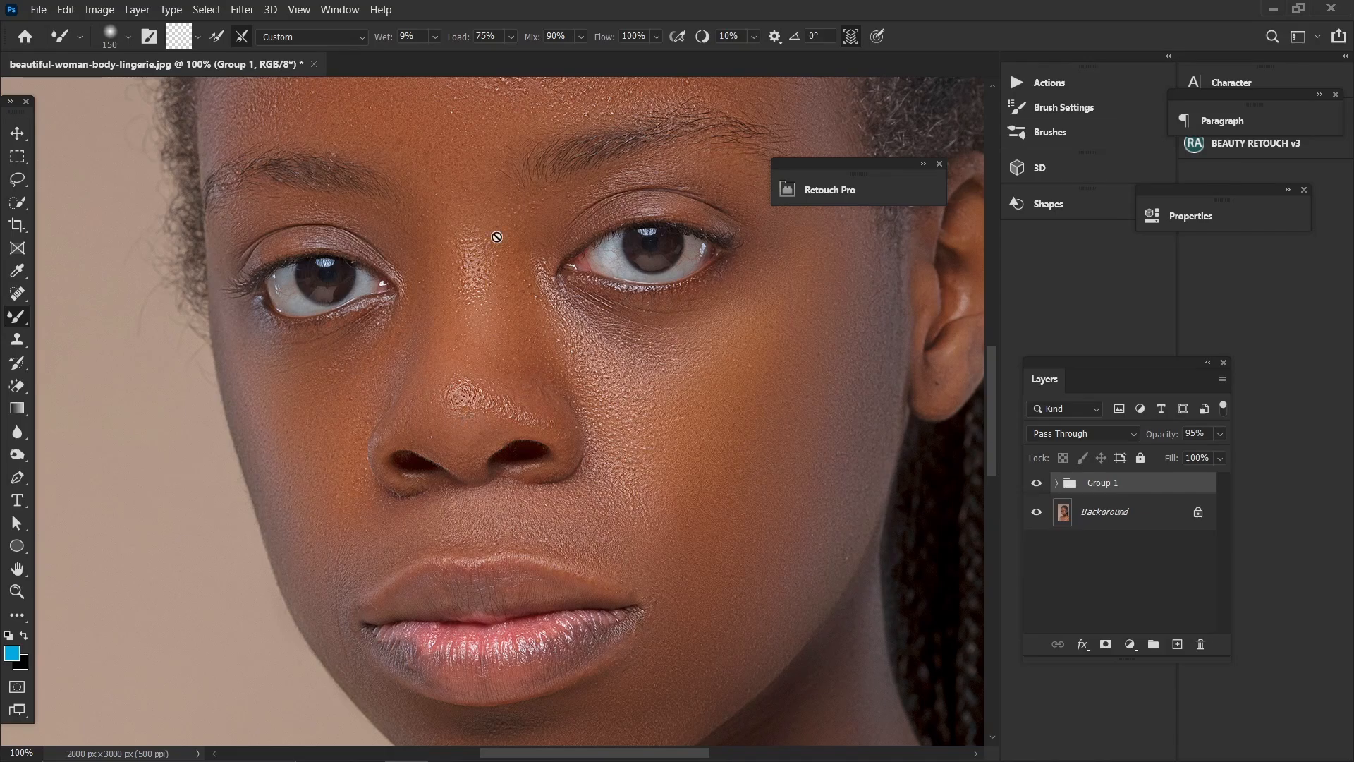
drag(557, 283, 555, 547)
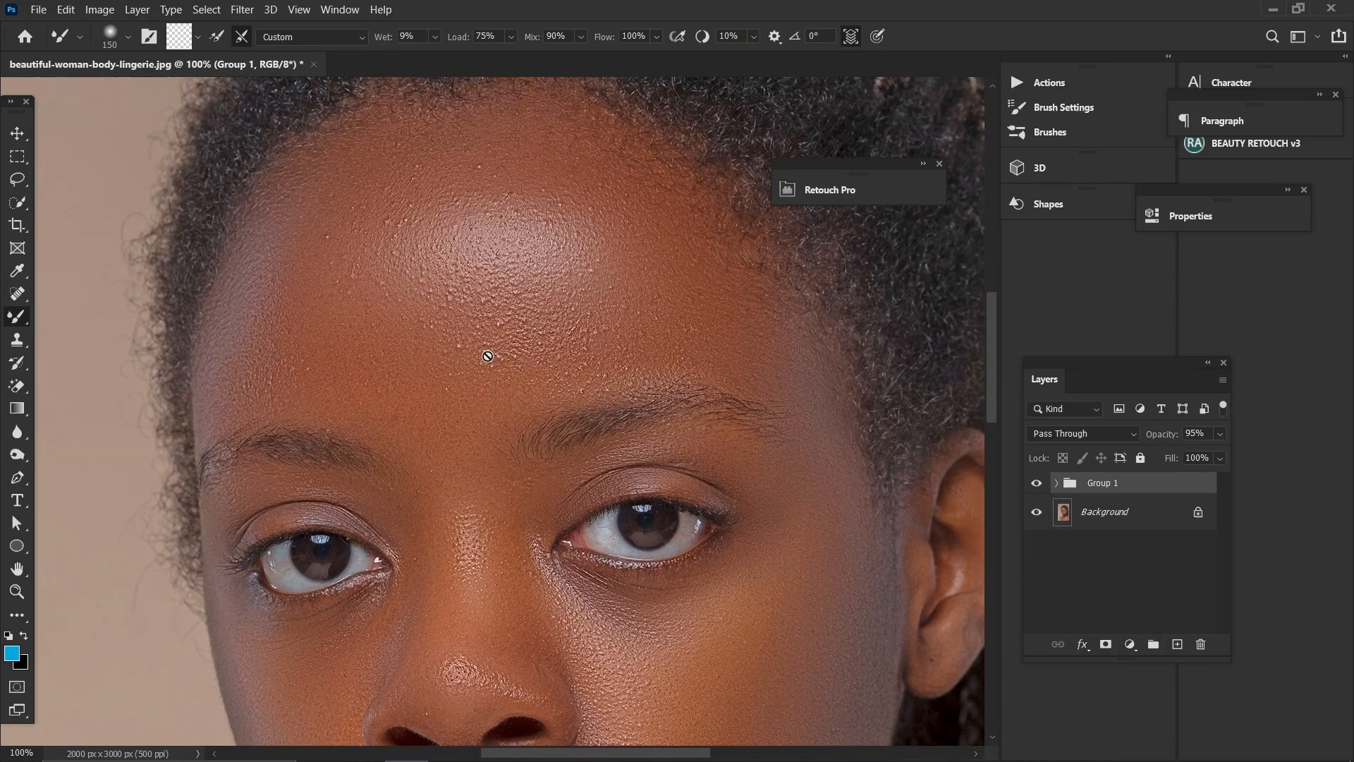
click(1032, 484)
click(1031, 483)
click(1031, 484)
key(ctrl+minus)
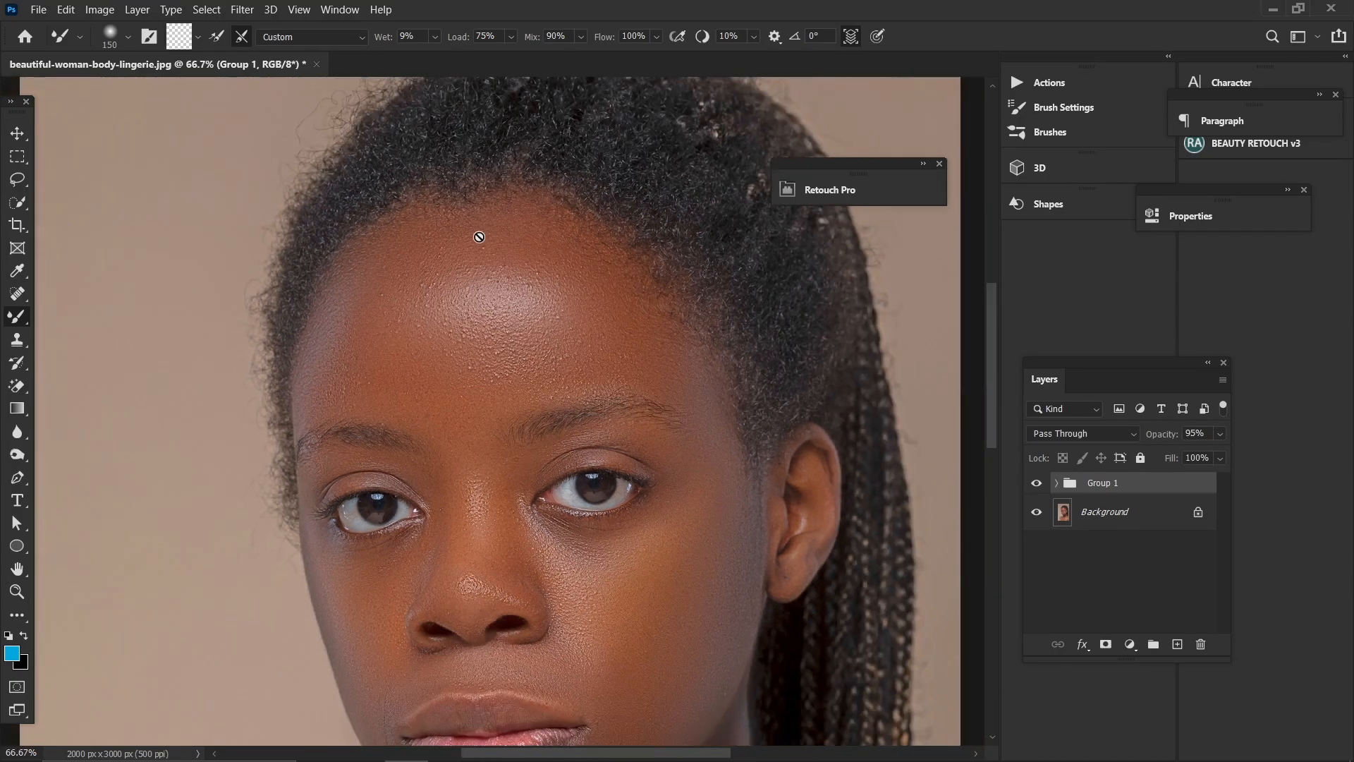
key(ctrl+plus)
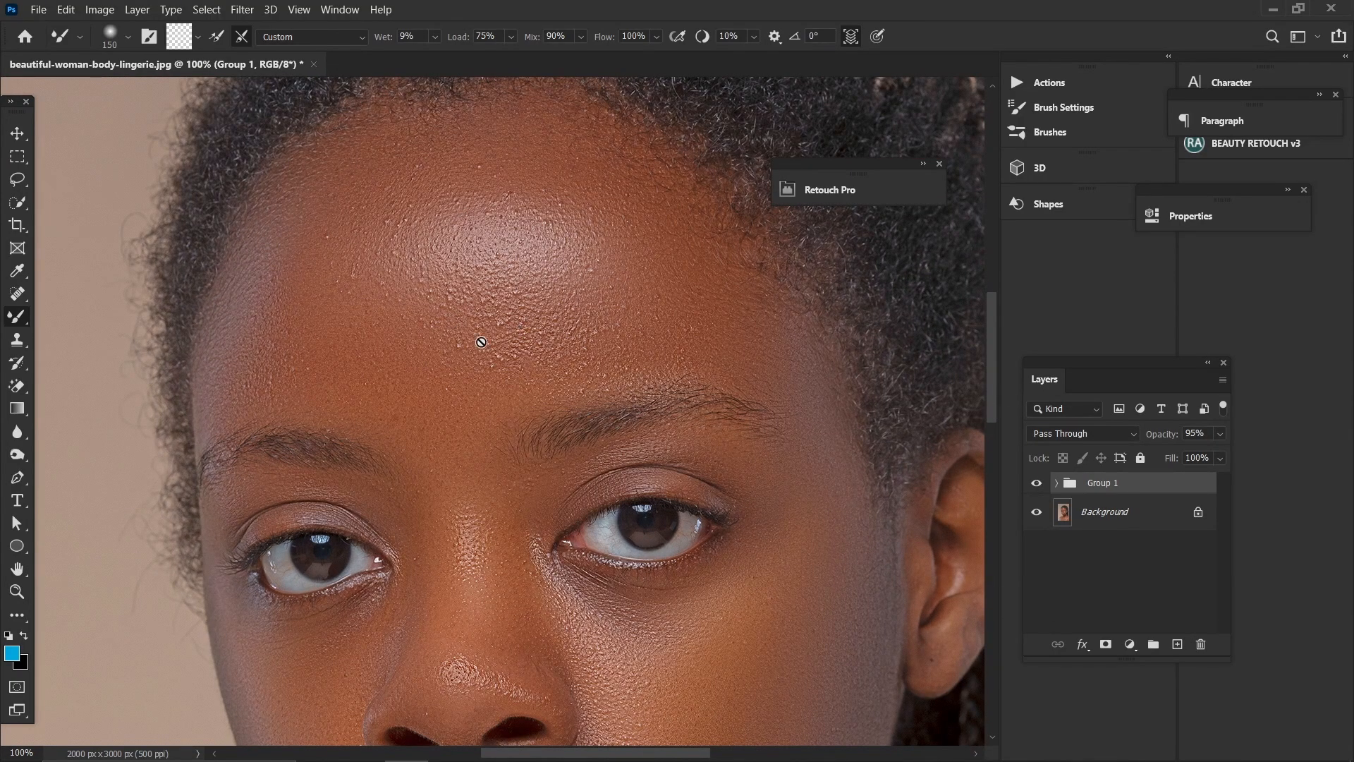
key(ctrl+minus)
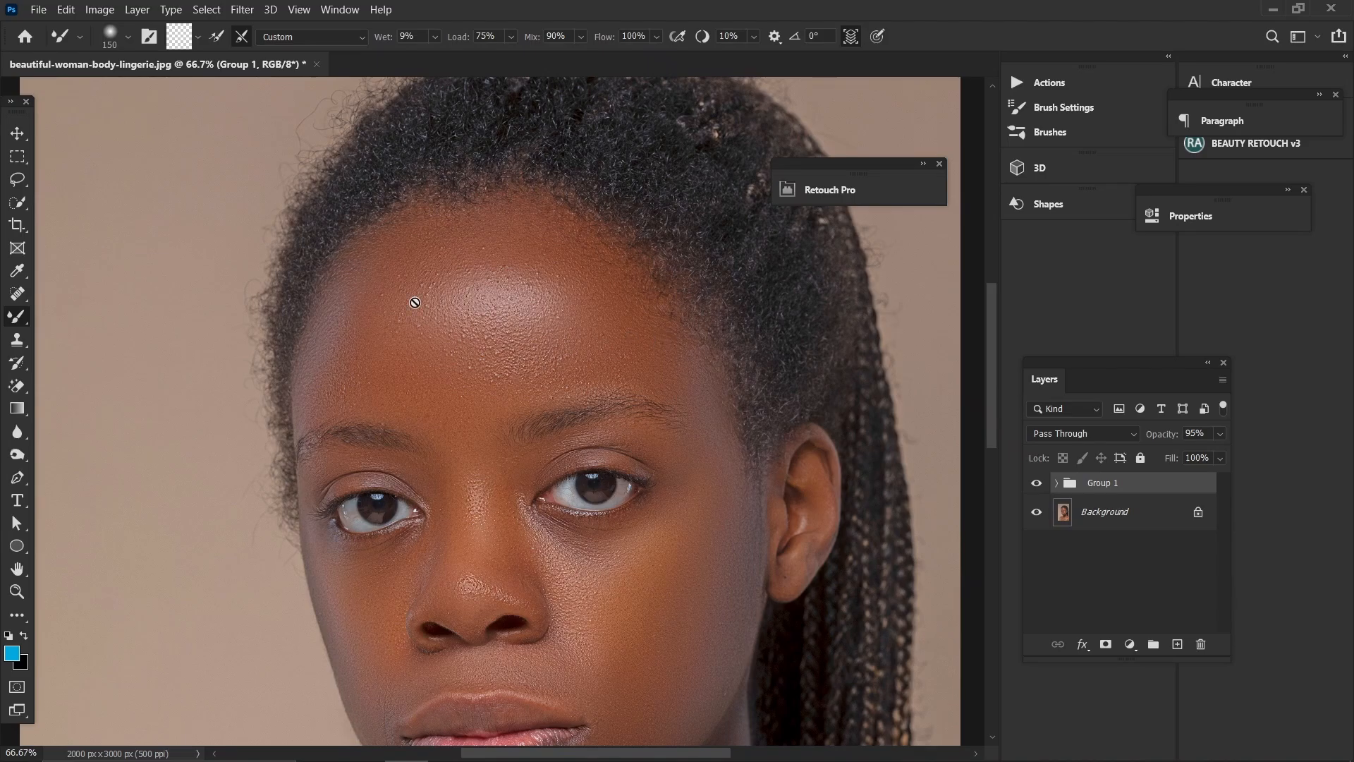
key(ctrl+plus)
key(ctrl+plus)
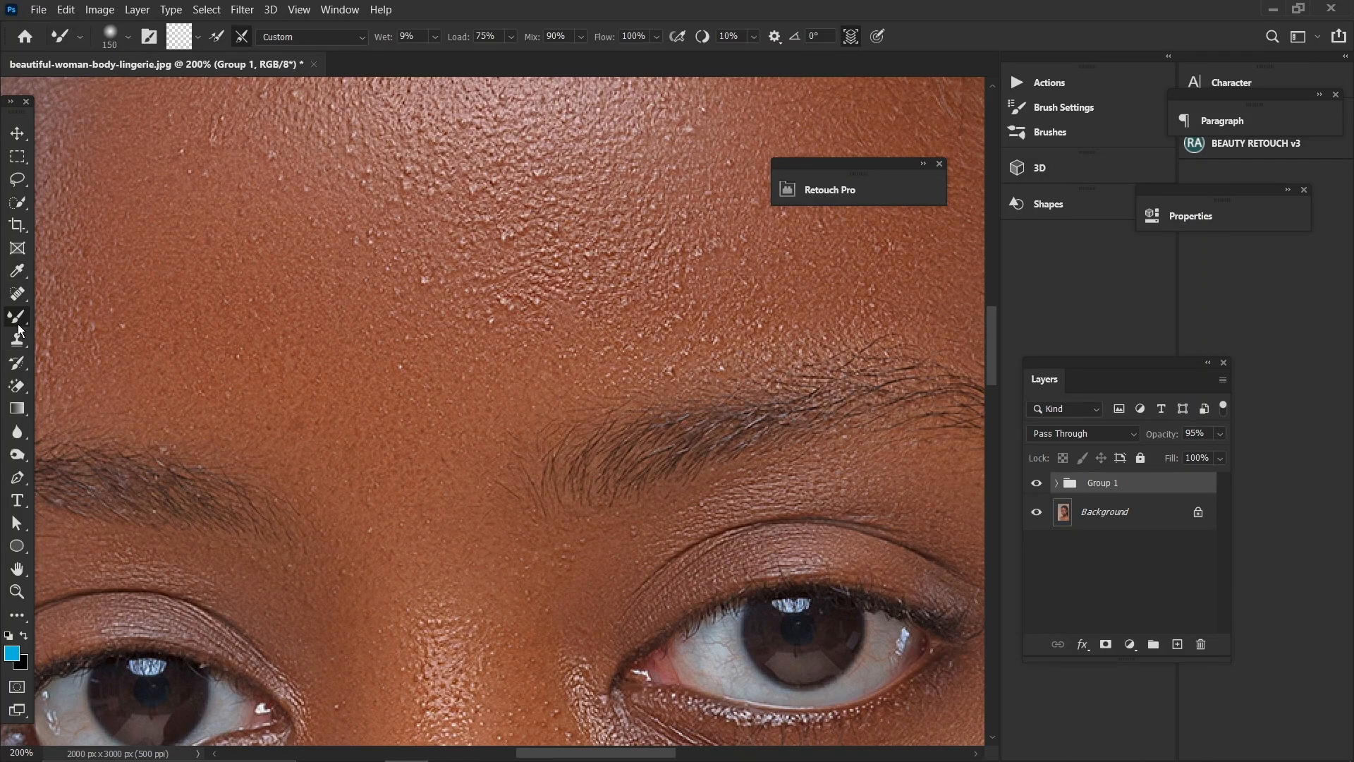
- Activate the Spot Healing Brush tool at size 15 and make the Background layer active
click(18, 293)
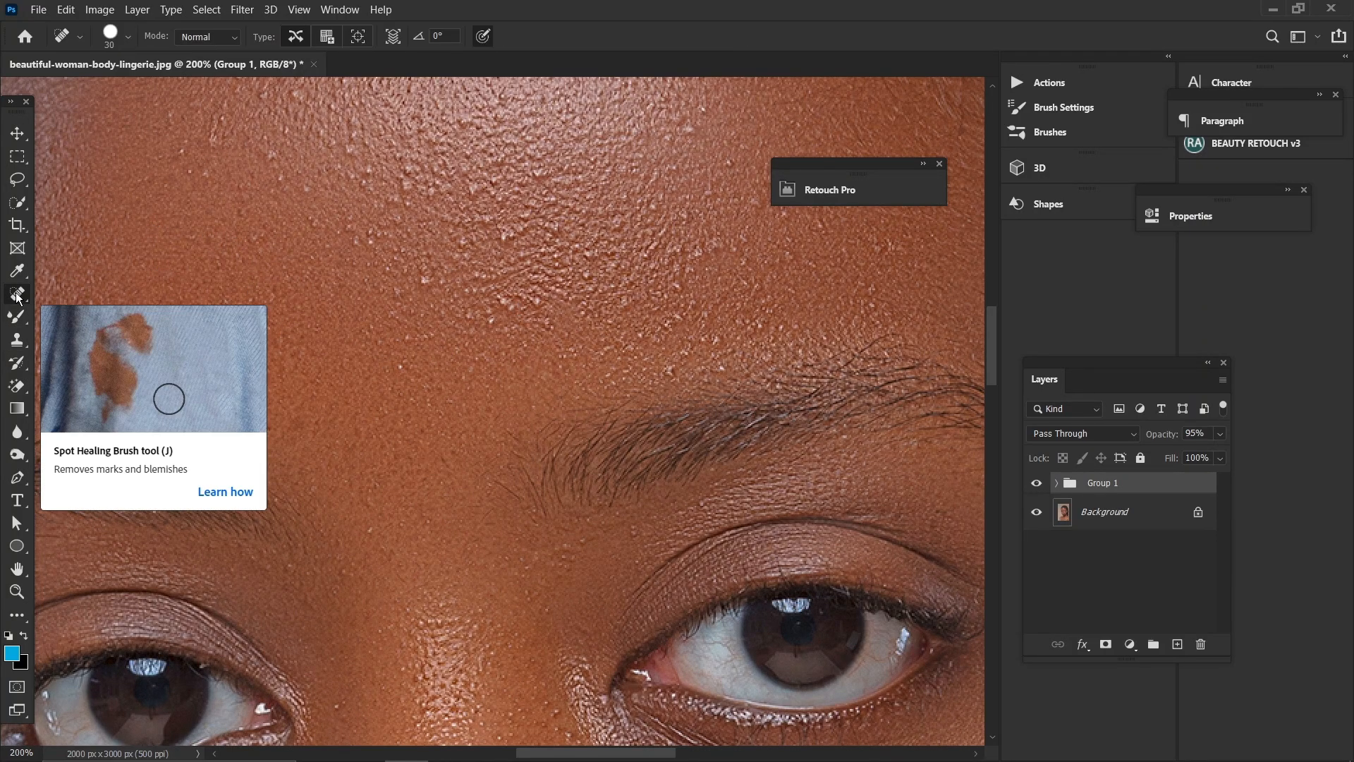
right_click(31, 294)
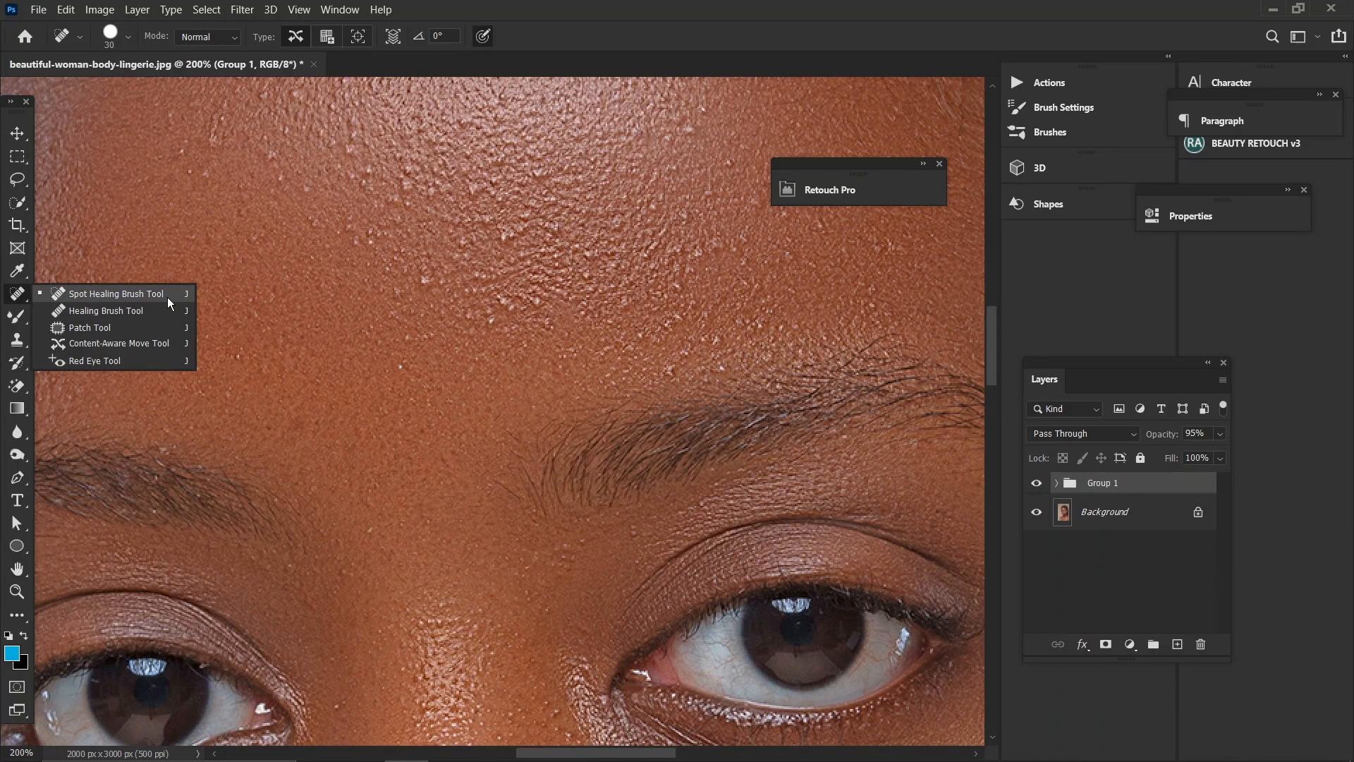
click(1111, 517)
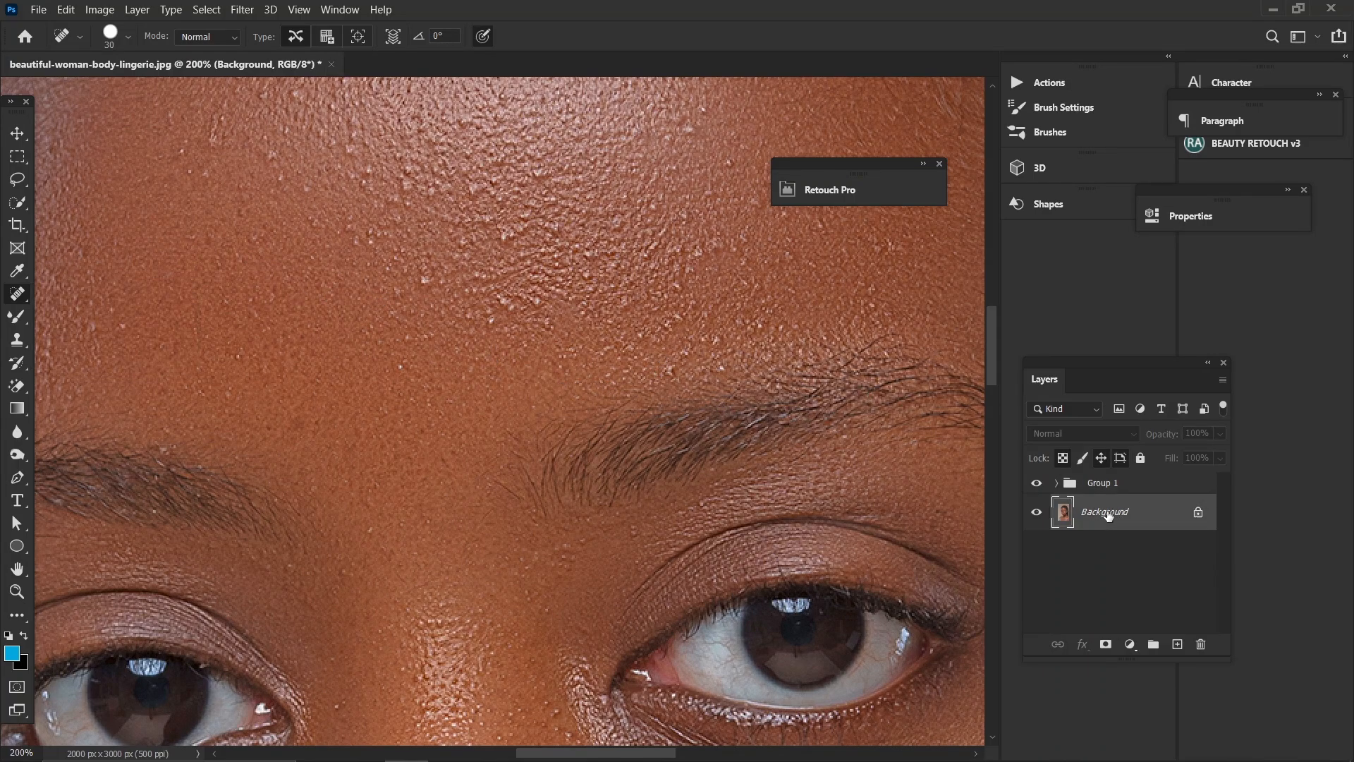
click(1055, 484)
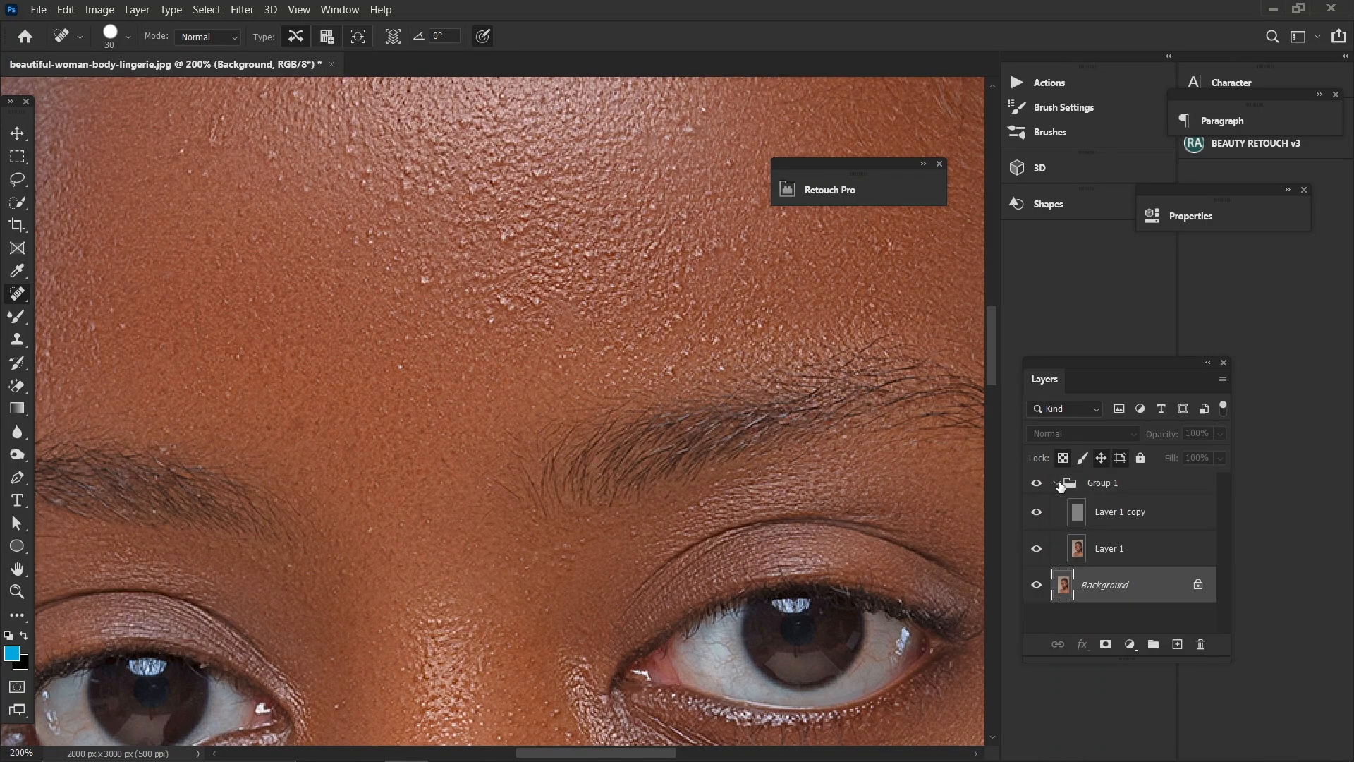
click(1057, 484)
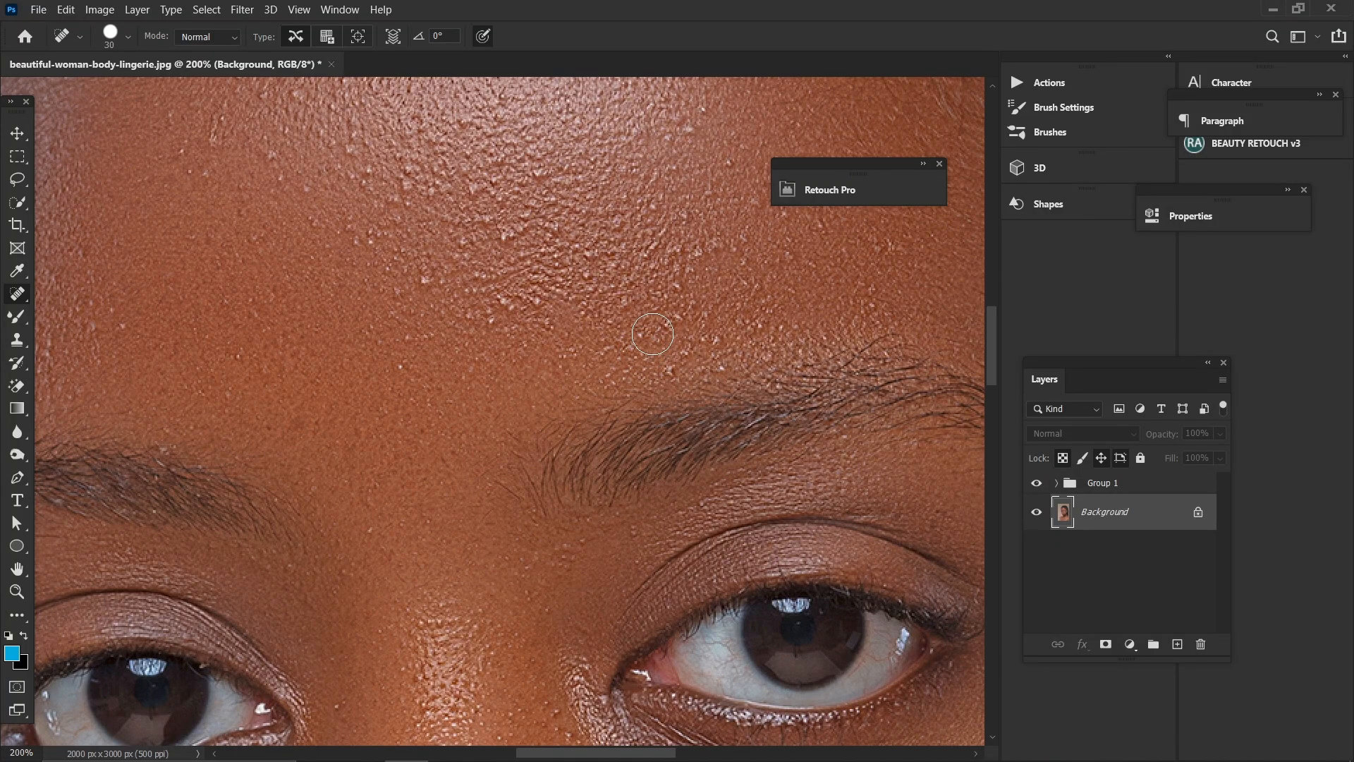
key(bracketleft)
key(bracketleft)
key(bracketleft)
- Try merging all layers into the Background for spot healing above the eyebrow, and undo the merge
key(ctrl+shift+e)
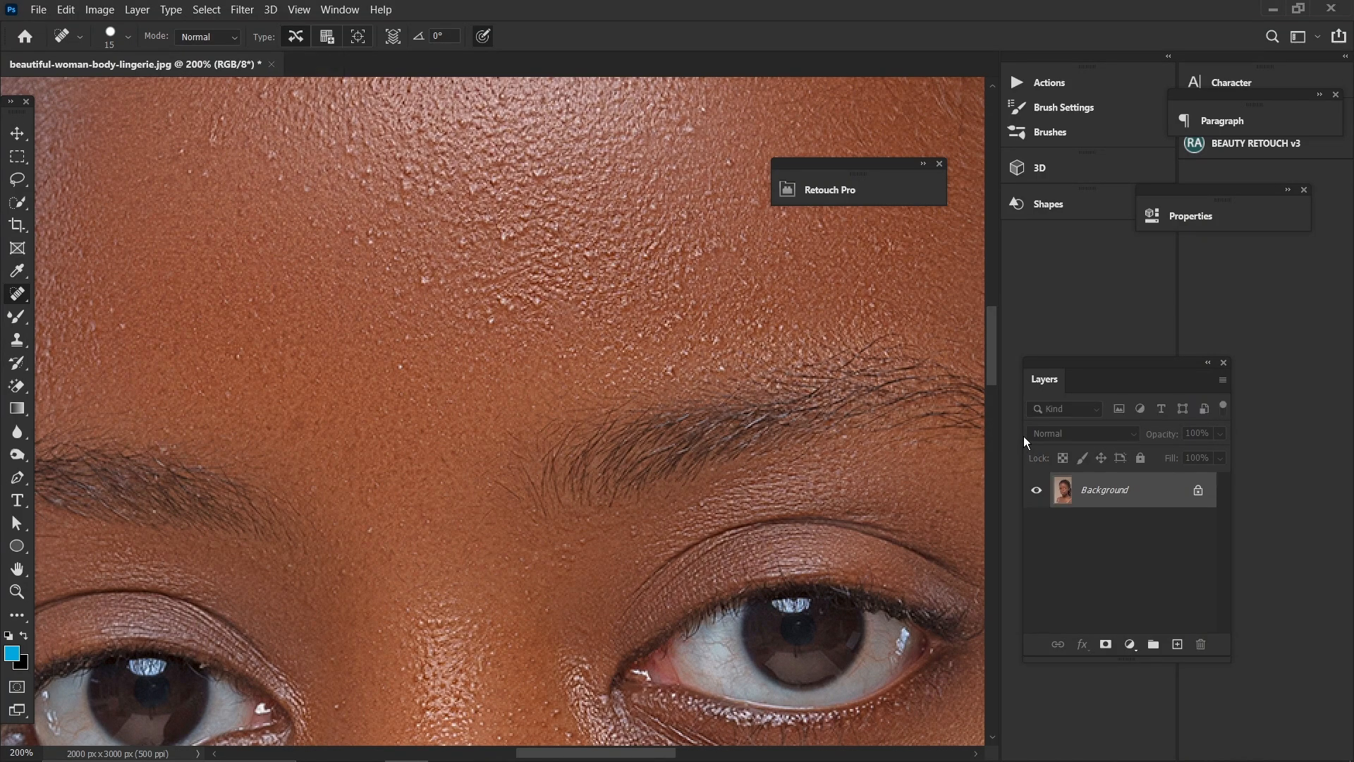
click(672, 370)
key(ctrl+z)
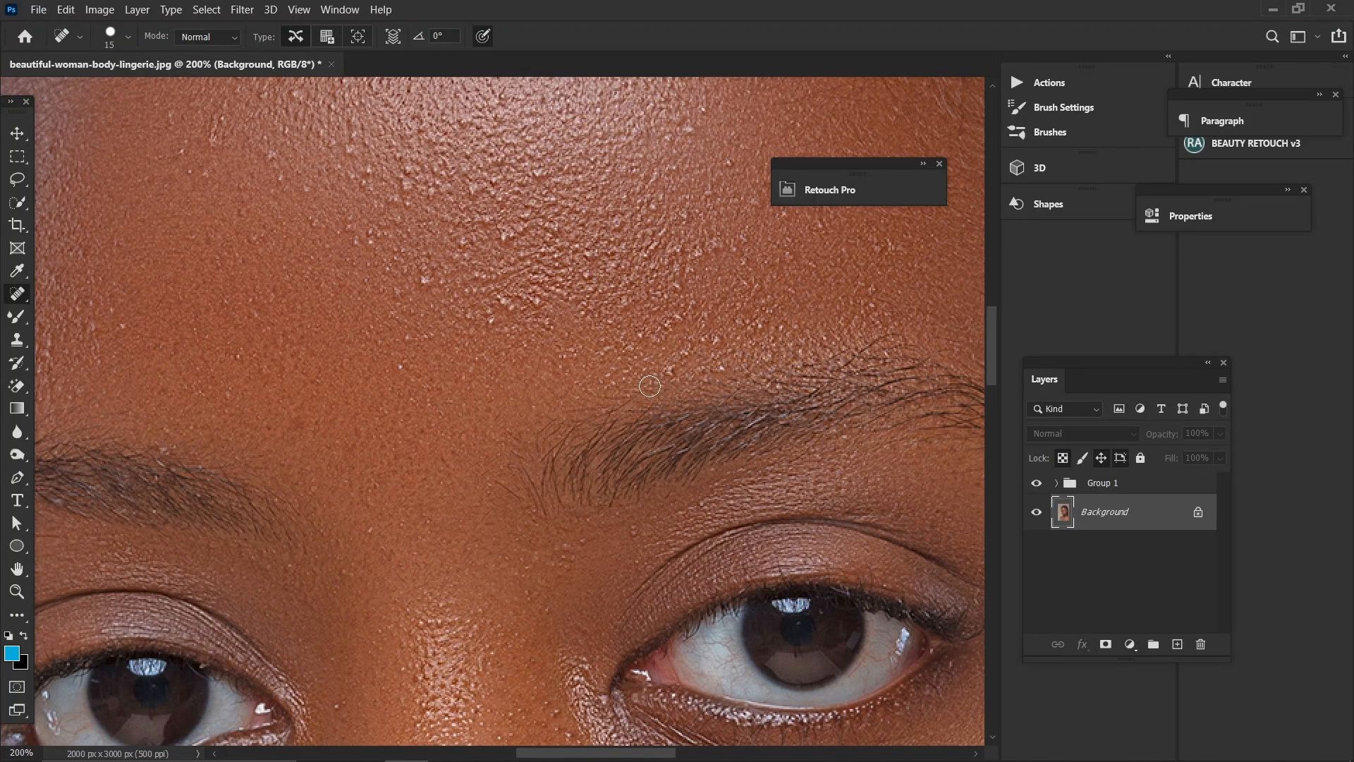
- Examine the retouched portrait from the full view at 25% up to the face at 100%
key(ctrl+minus)
key(ctrl+minus)
key(ctrl+minus)
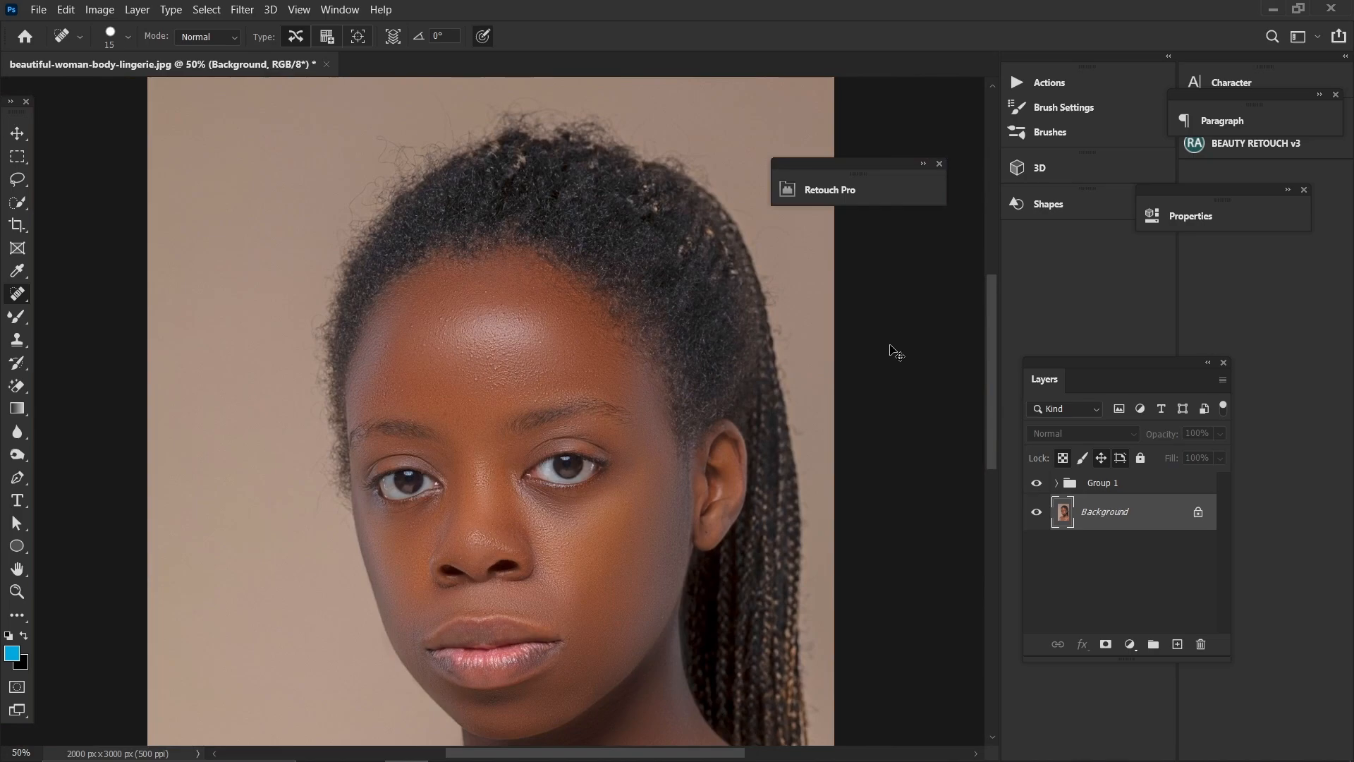
key(ctrl+minus)
key(ctrl+minus)
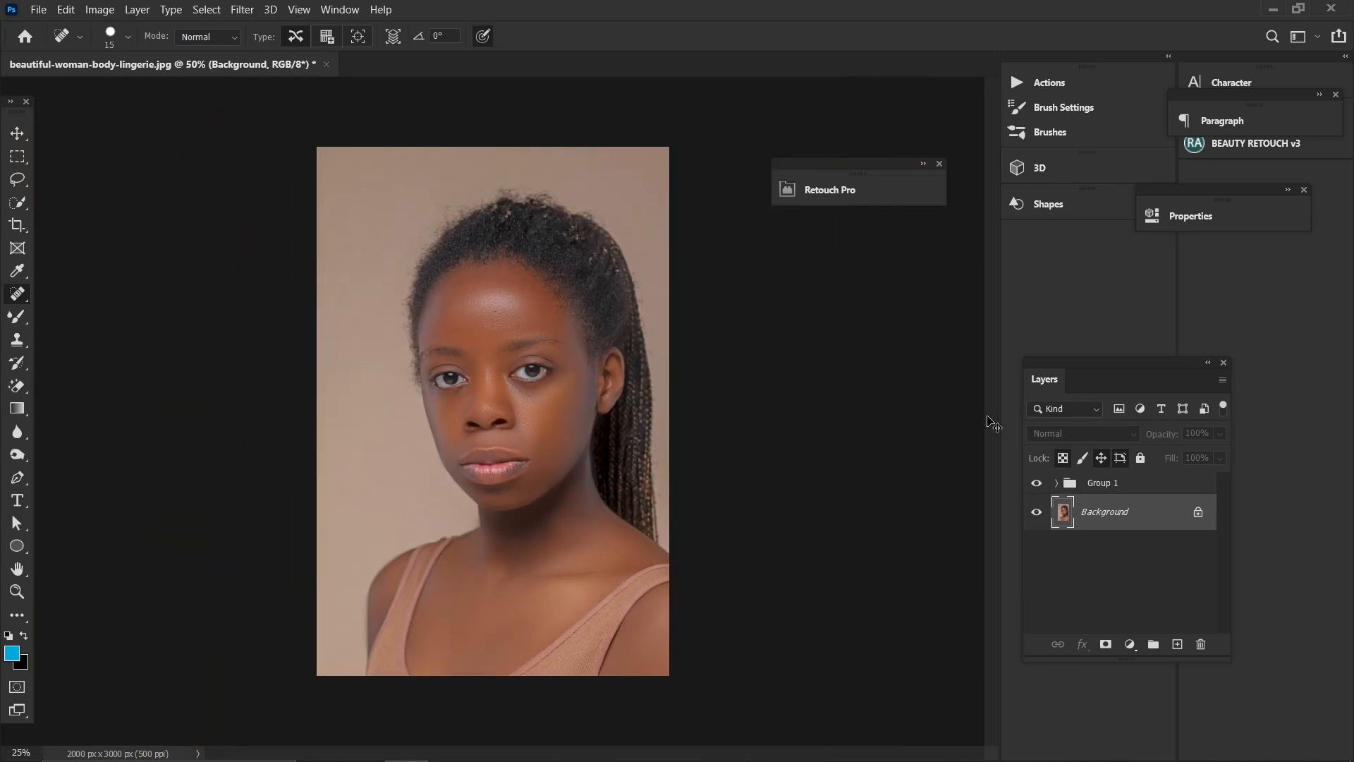
key(ctrl+plus)
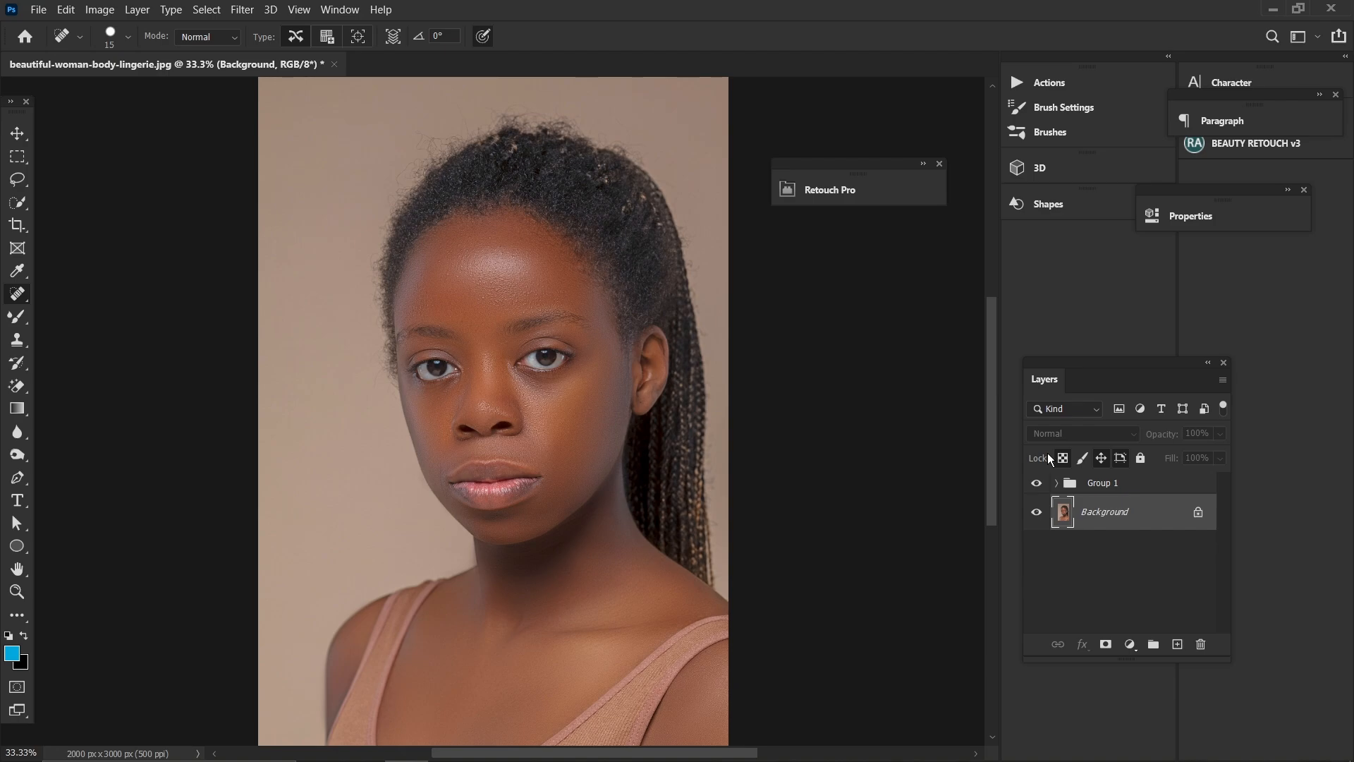
key(ctrl+plus)
key(ctrl+plus)
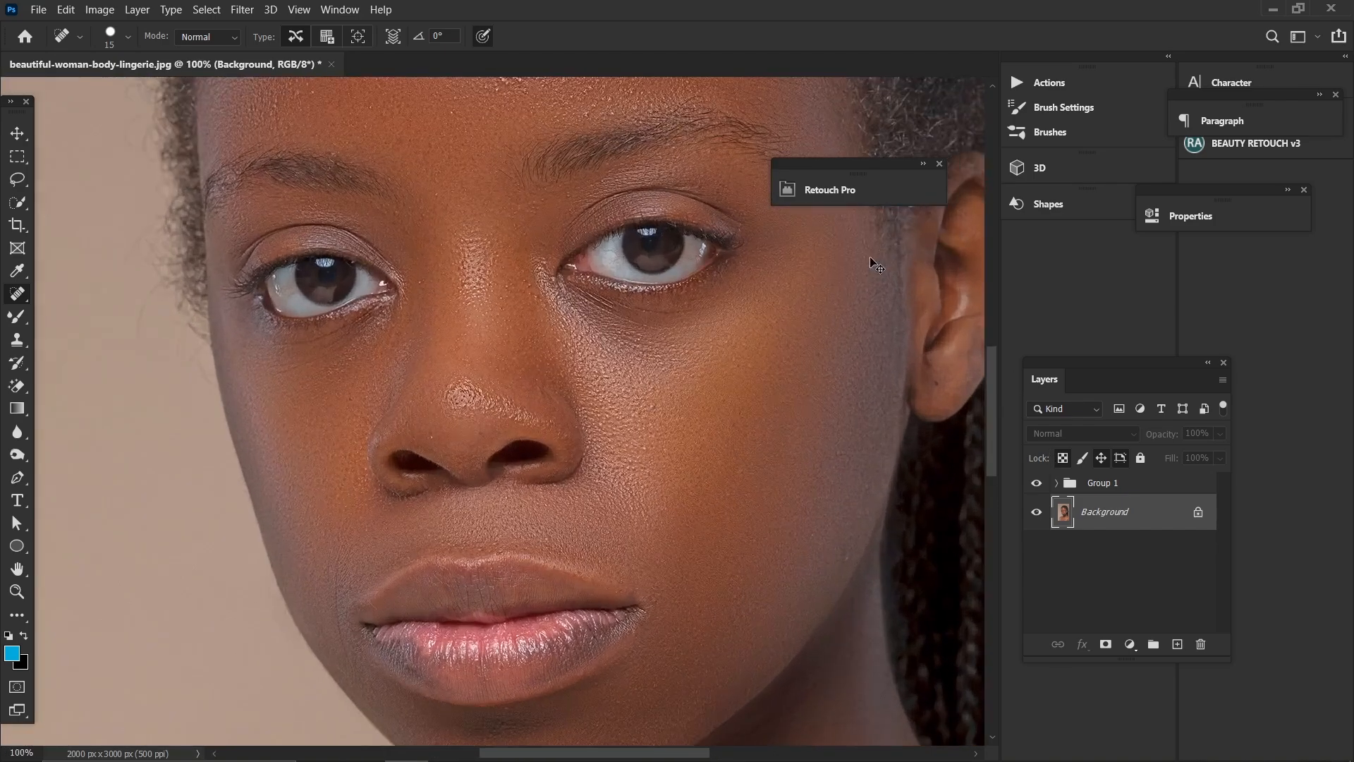
key(ctrl+plus)
- Compare the face's skin before and after retouching at 100% zoom by toggling Group 1's visibility
click(1038, 484)
click(1038, 484)
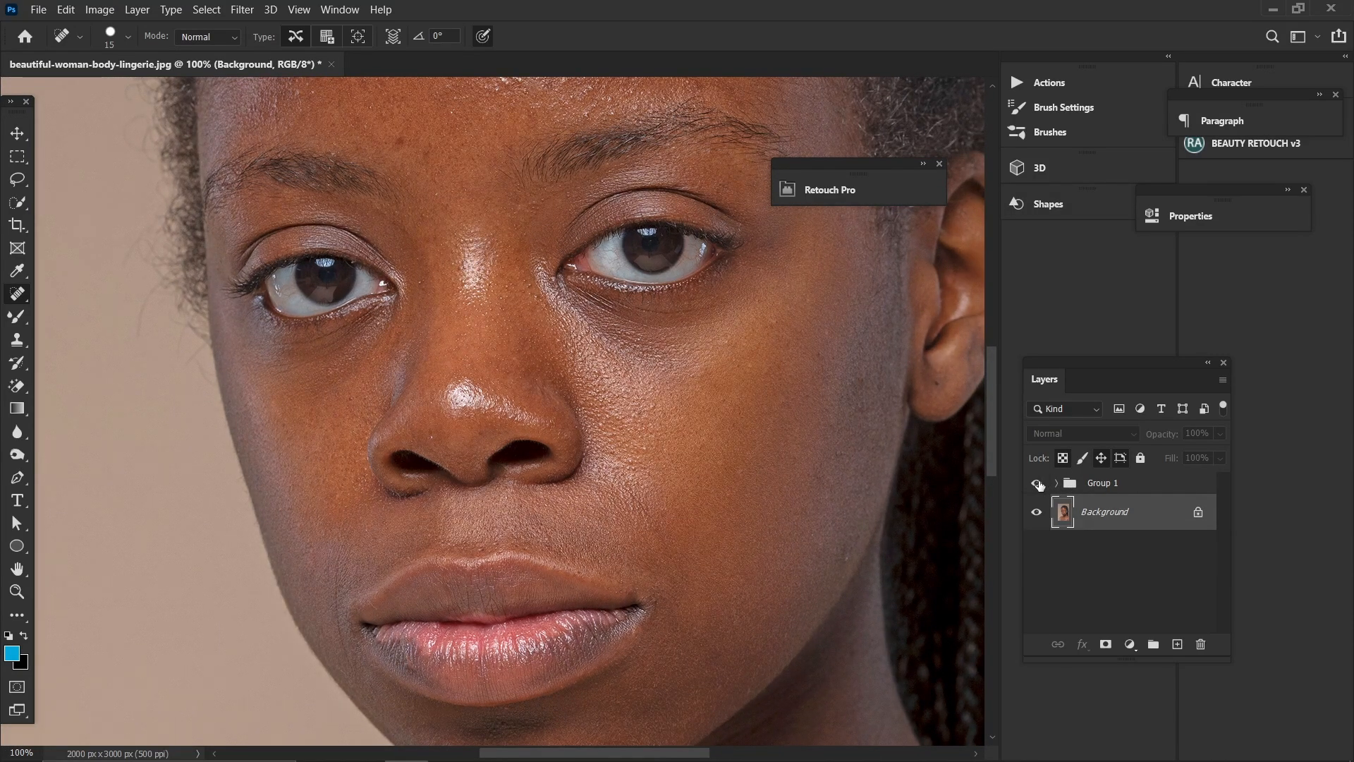
click(1038, 484)
click(1039, 484)
click(1038, 484)
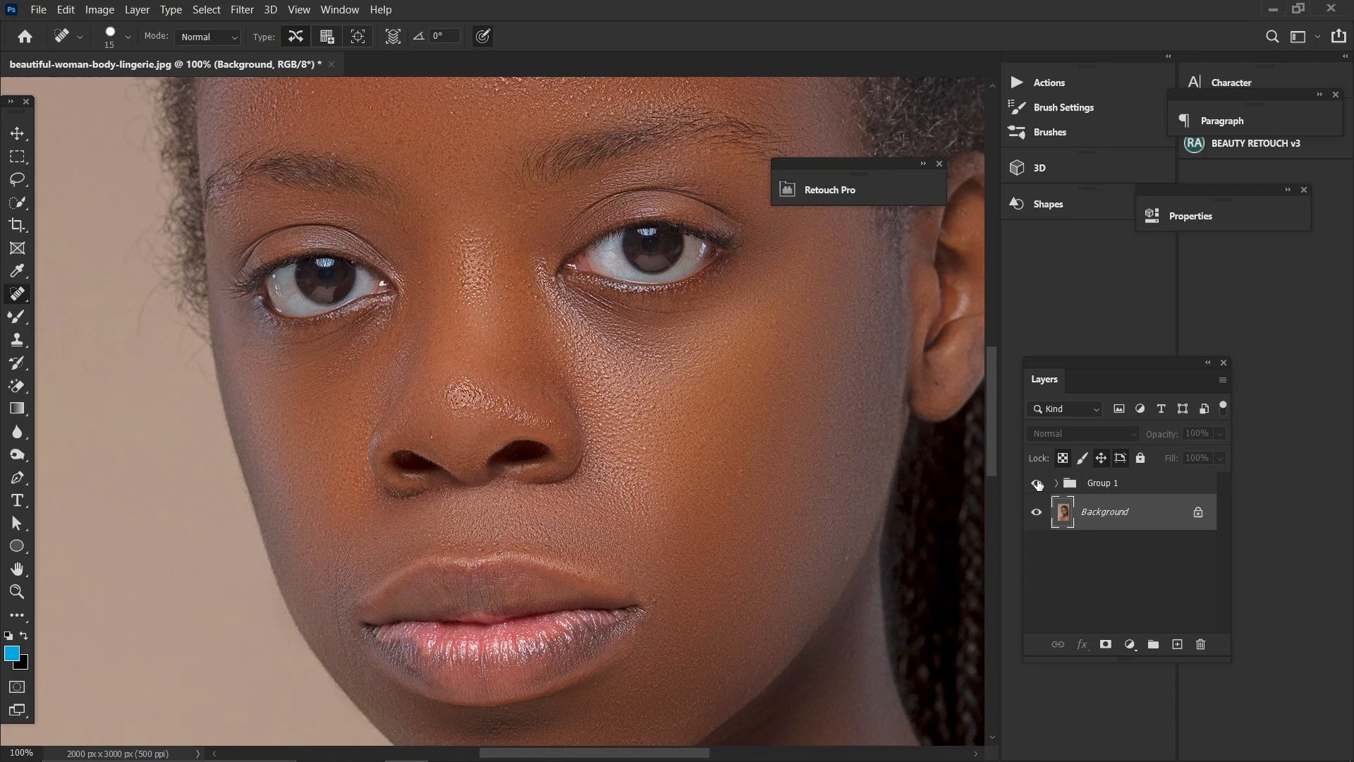
- Review the finished retouch at several zoom levels from 66.7% out to the whole portrait at 25%
key(ctrl+minus)
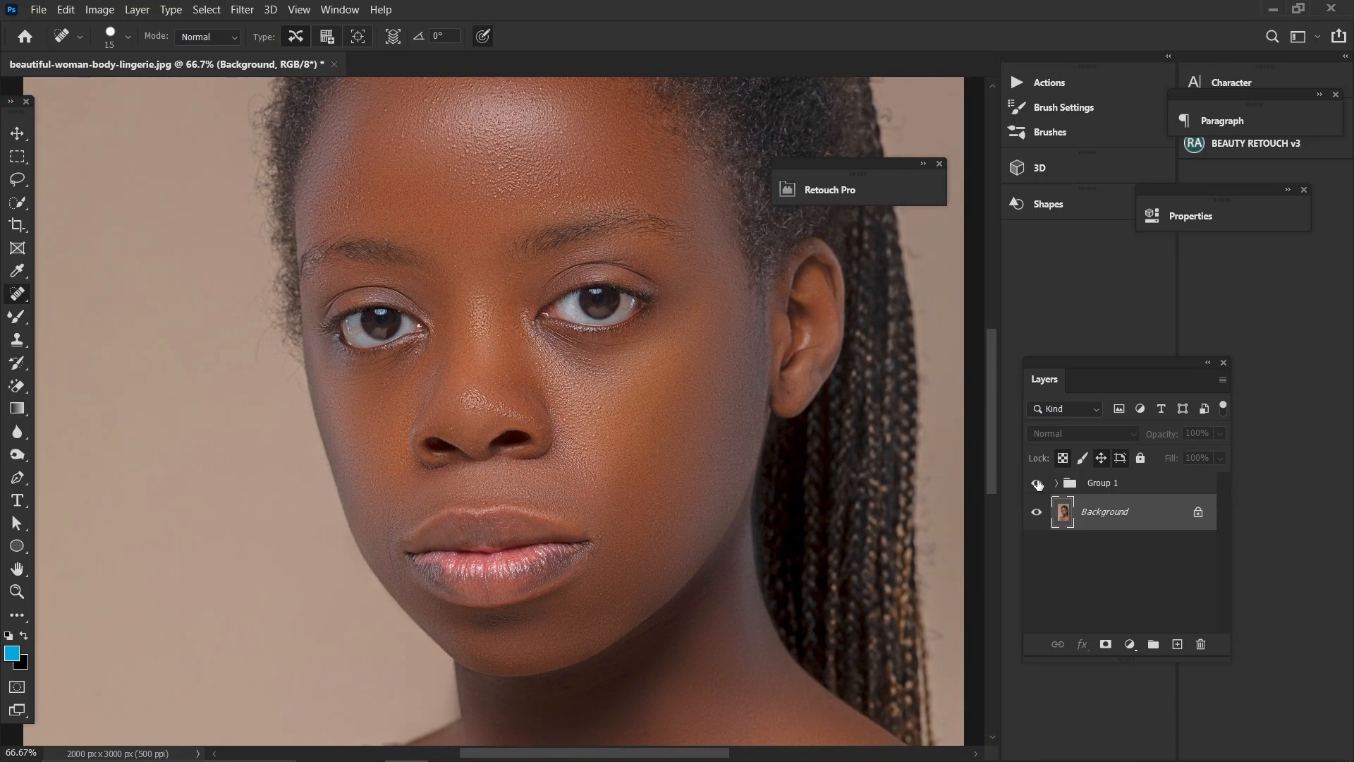
key(ctrl+minus)
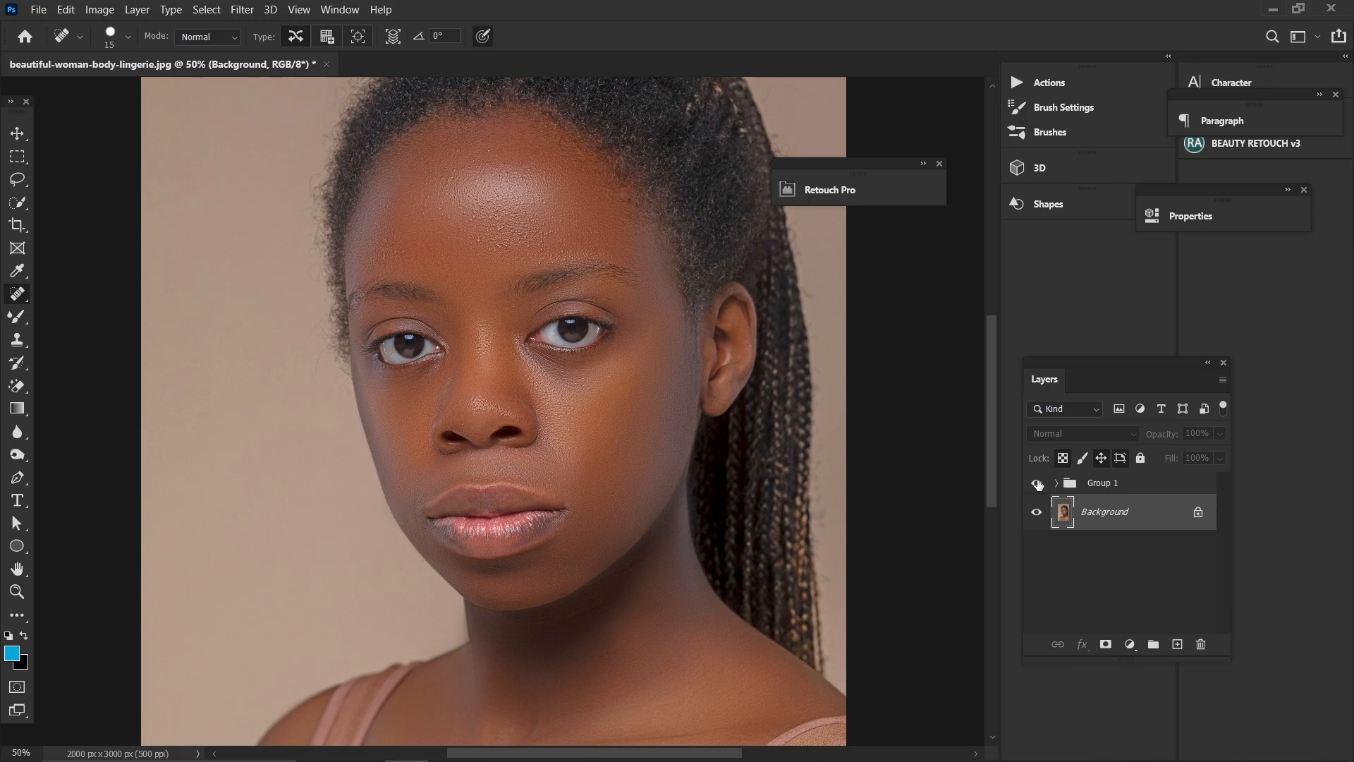
key(ctrl+minus)
key(ctrl+minus)
key(ctrl+plus)
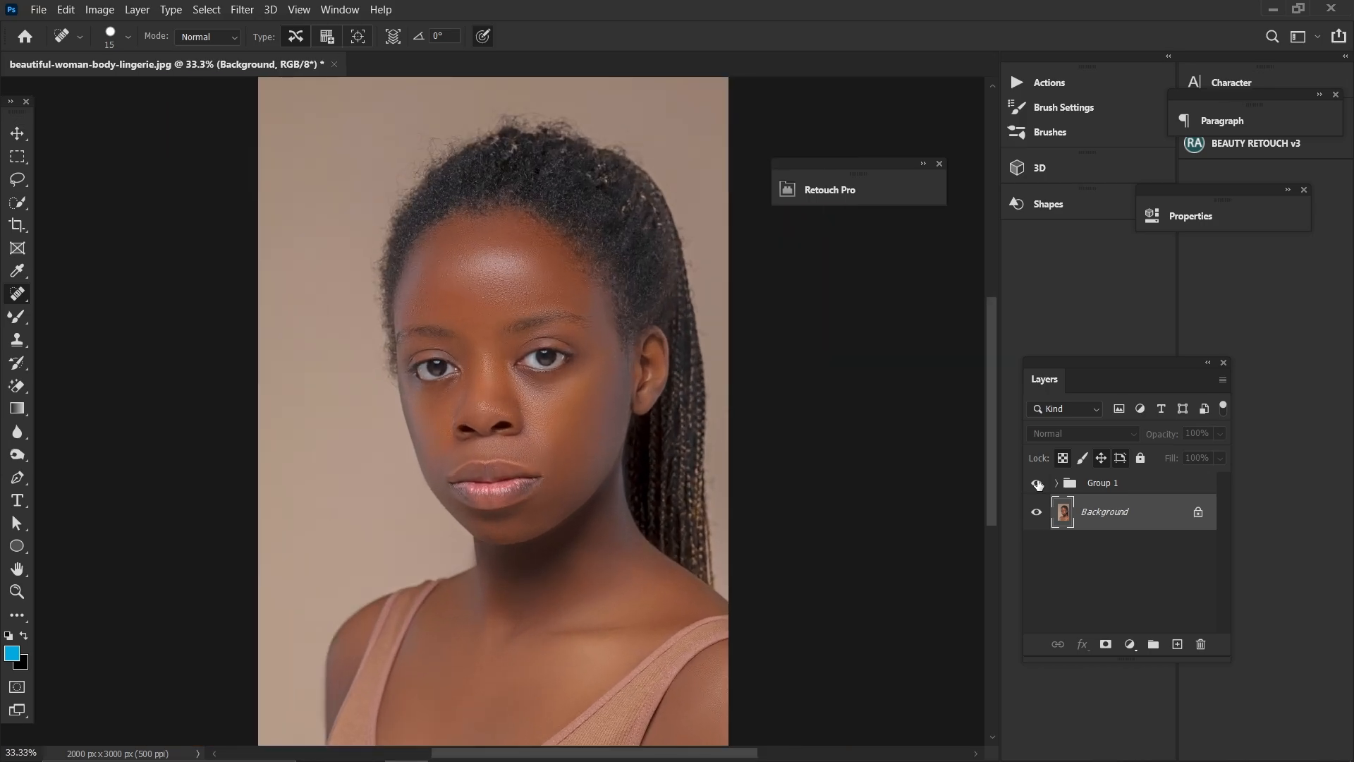
key(ctrl+plus)
key(ctrl+plus)
key(ctrl+minus)
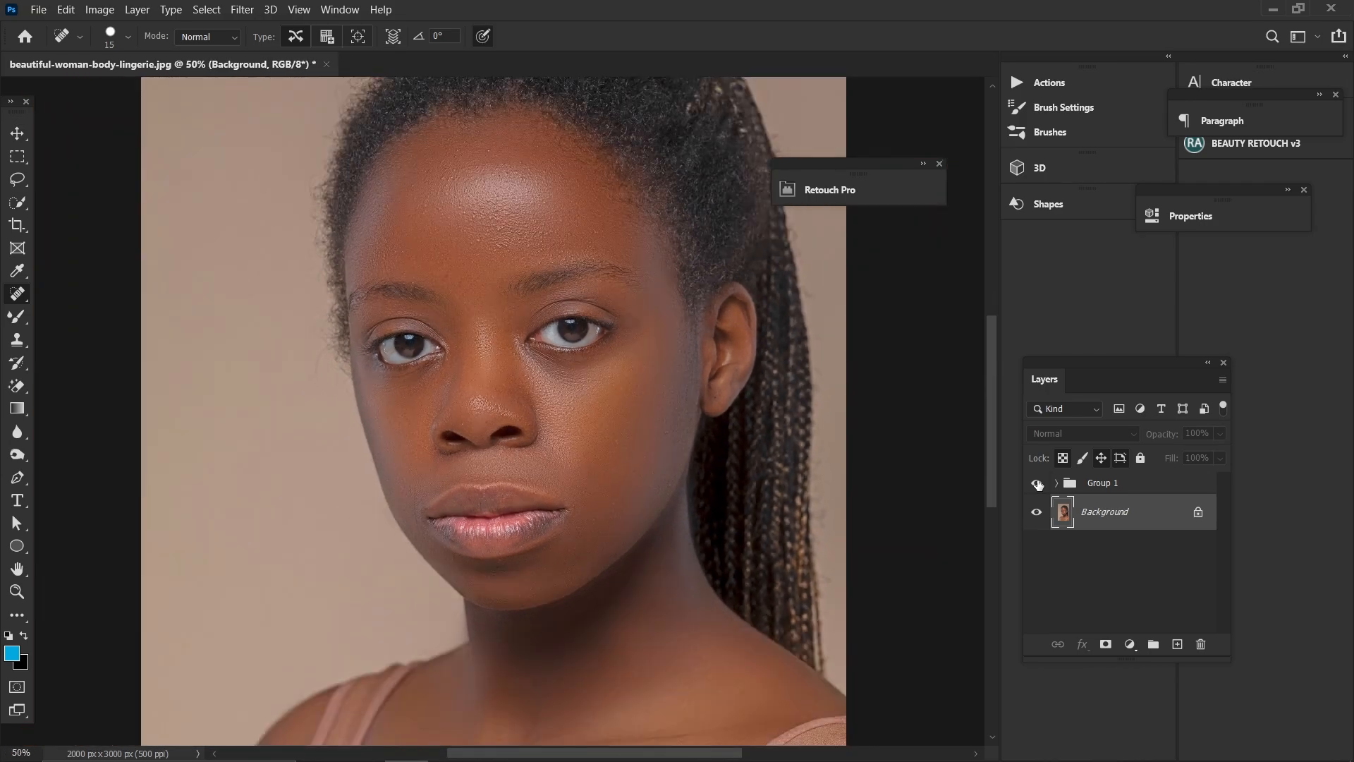
key(ctrl+minus)
key(ctrl+minus)
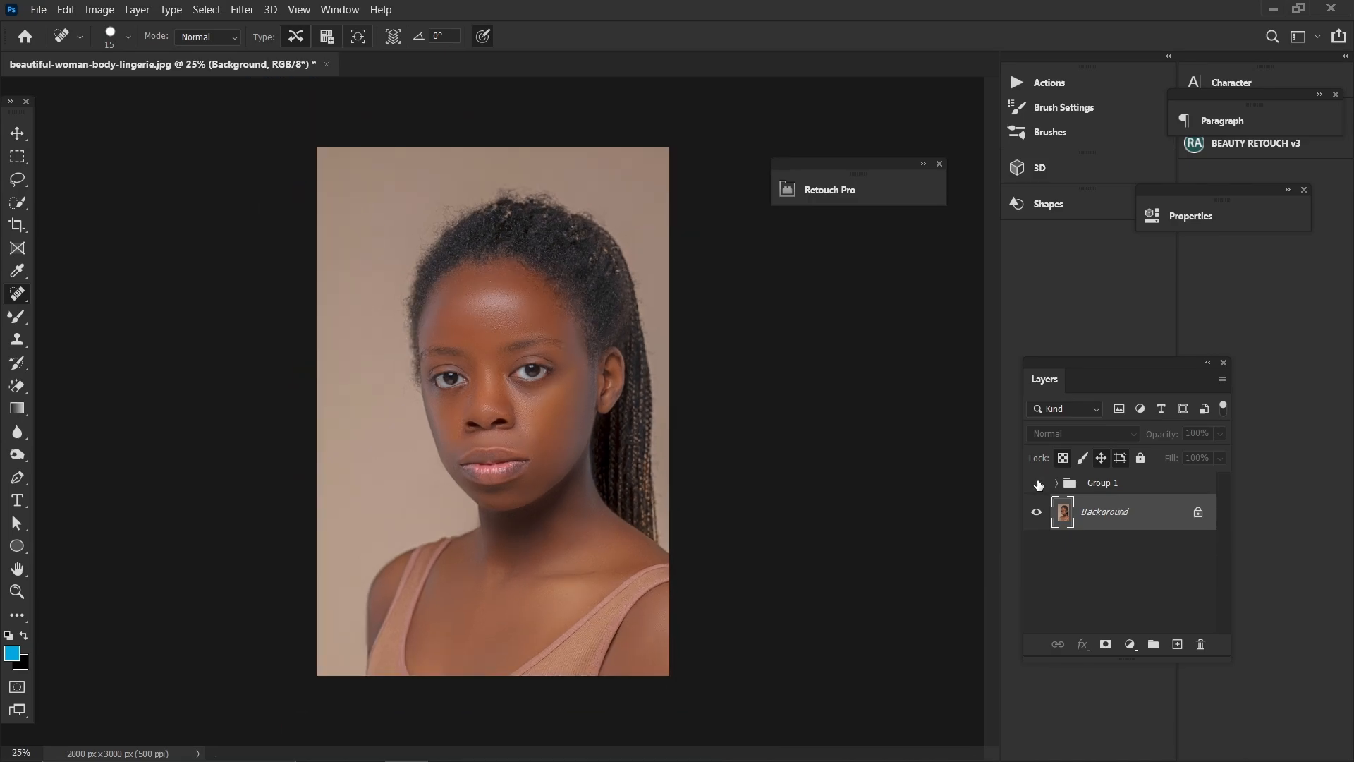